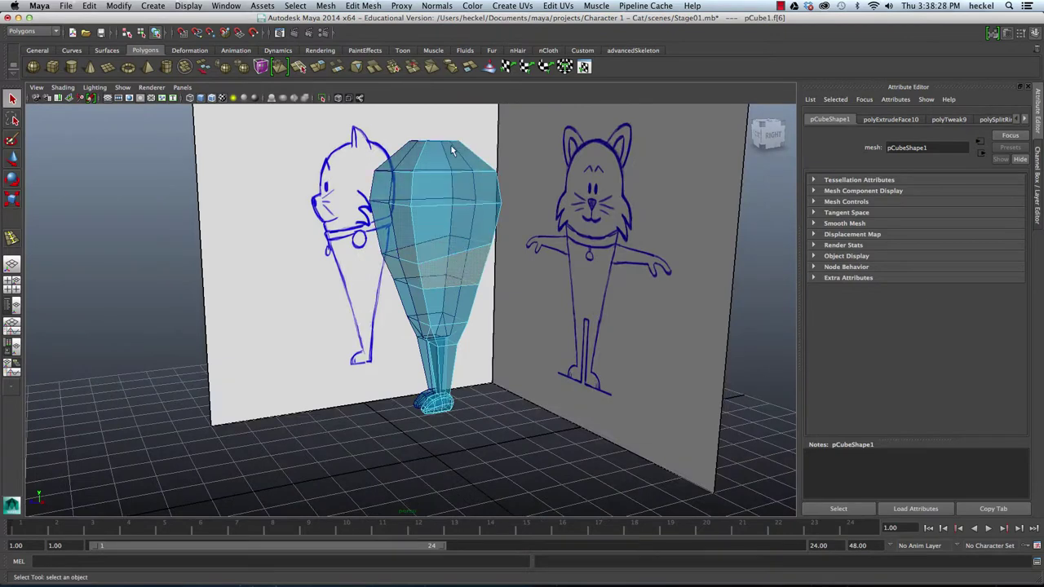
Step: Extrude the torso's side face at arm height and scale the new face down uniformly to 0.35
{"action": "right_click_drag", "start_coordinate": [410, 208], "coordinate": [591, 284], "text": "alt"}
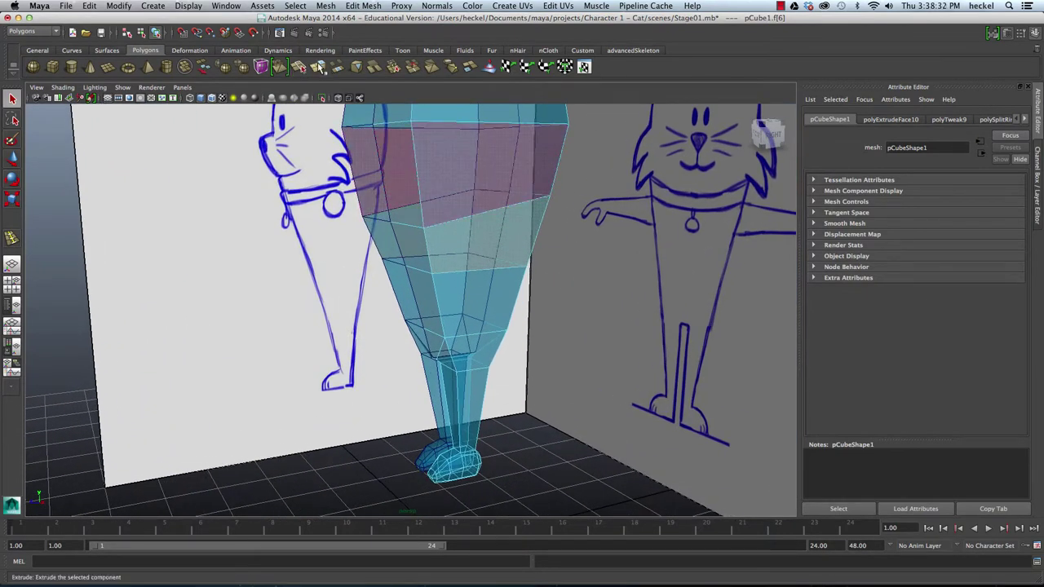
{"action": "left_click", "coordinate": [321, 69]}
{"action": "right_click_drag", "start_coordinate": [489, 167], "coordinate": [656, 241], "text": "alt"}
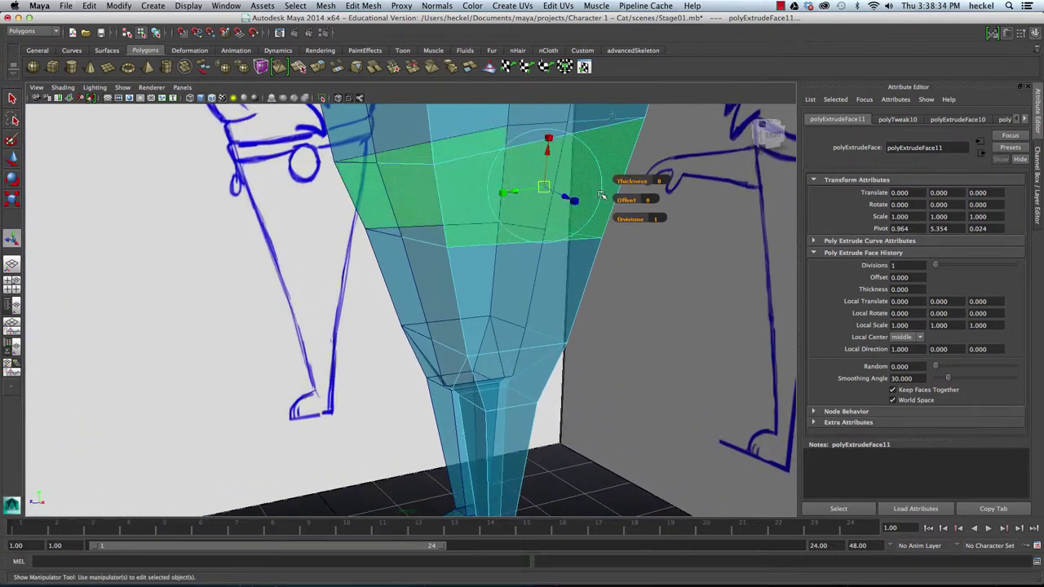
{"action": "left_click", "coordinate": [574, 200]}
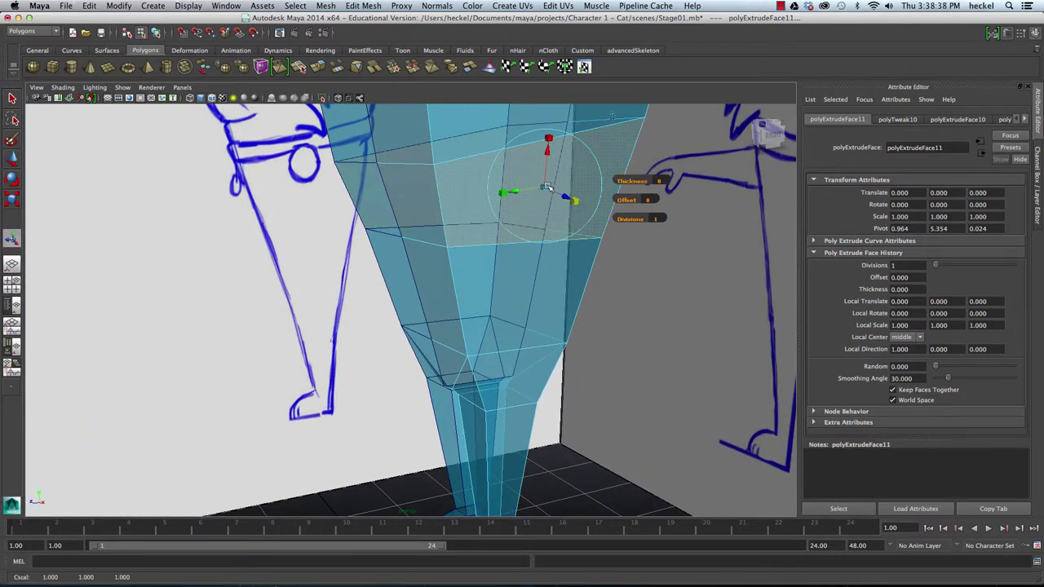
{"action": "left_click_drag", "start_coordinate": [548, 187], "coordinate": [568, 195]}
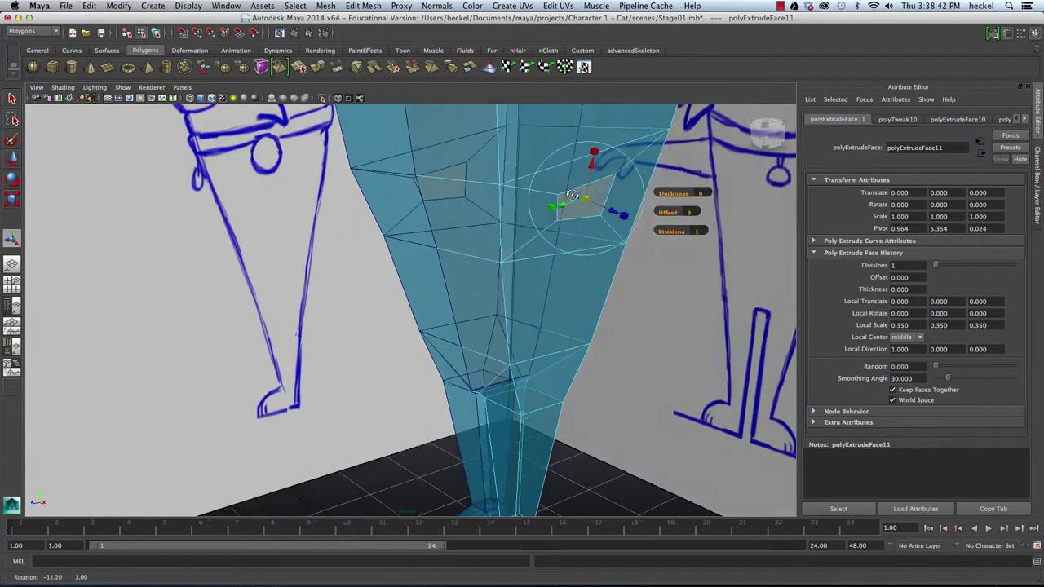
Step: Adjust the inset side face's local scale to 0.475 on the first axis and 0.247 on the second
{"action": "middle_click_drag", "start_coordinate": [567, 195], "coordinate": [534, 196], "text": "alt"}
{"action": "left_click_drag", "start_coordinate": [533, 195], "coordinate": [418, 164], "text": "alt"}
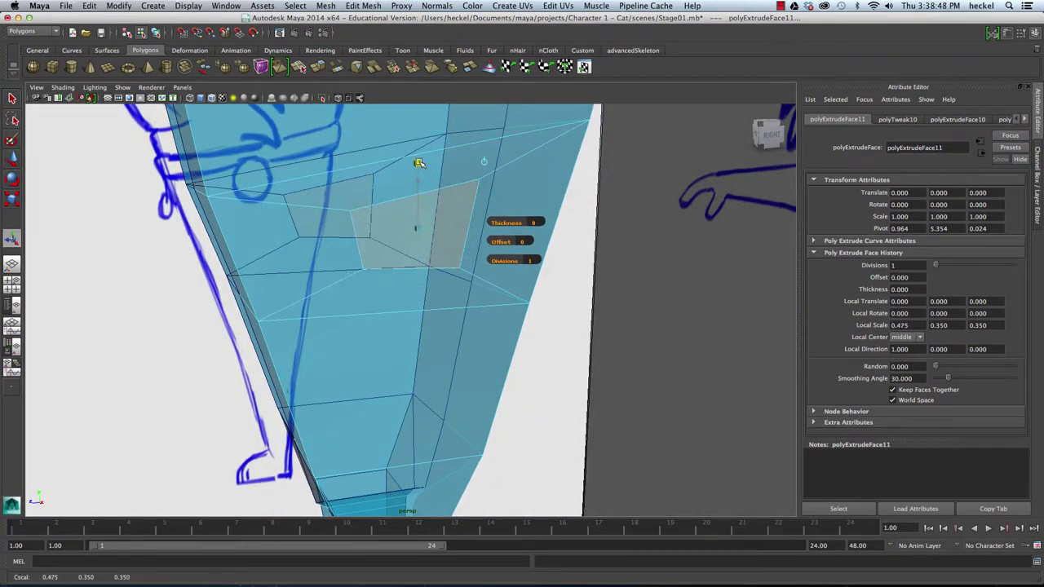
{"action": "left_click_drag", "start_coordinate": [370, 235], "coordinate": [385, 234]}
{"action": "left_click_drag", "start_coordinate": [469, 198], "coordinate": [441, 225], "text": "alt"}
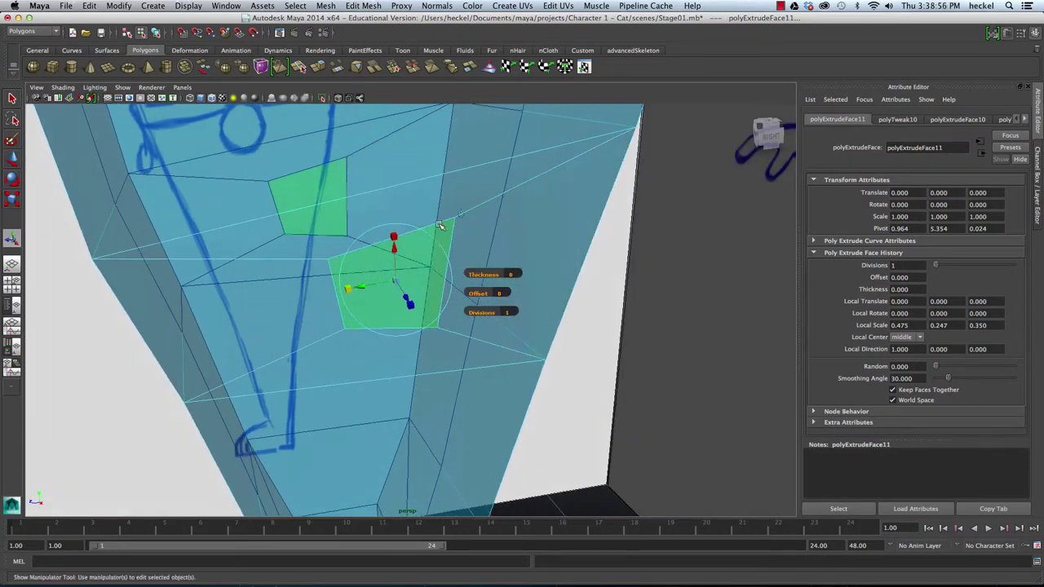
Step: Move the inset face's corner vertices individually to even out its slanted shape into a rough square
{"action": "right_click", "coordinate": [438, 225]}
{"action": "right_click_drag", "start_coordinate": [421, 227], "coordinate": [406, 227]}
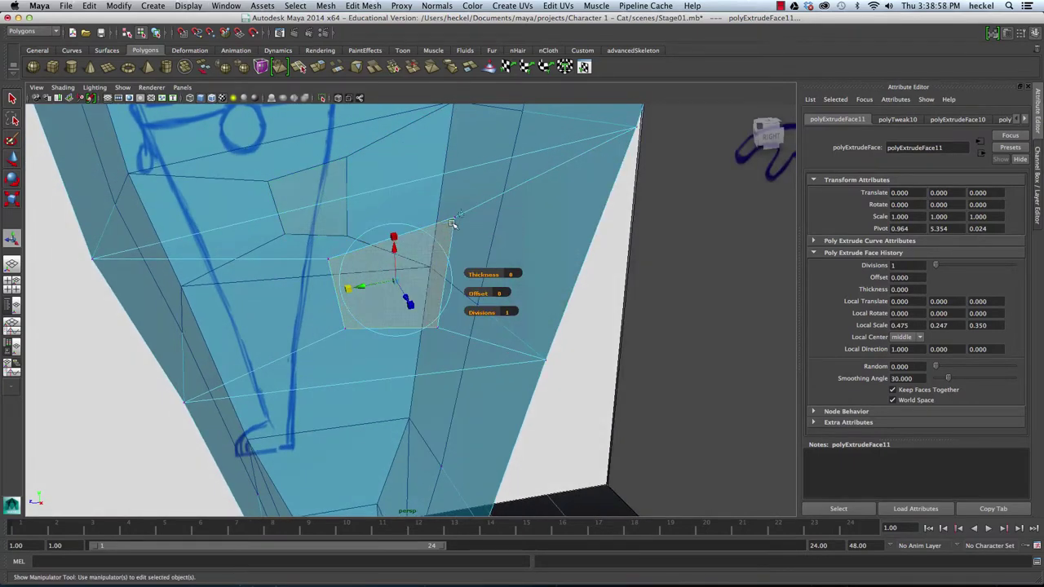
{"action": "left_click", "coordinate": [454, 217]}
{"action": "key", "text": "w"}
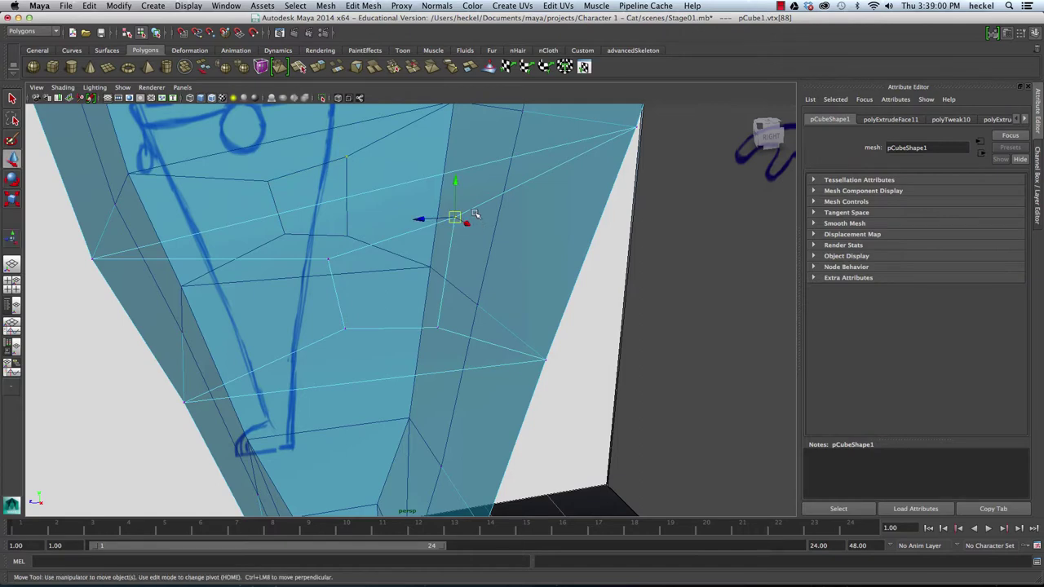
{"action": "left_click_drag", "start_coordinate": [454, 184], "coordinate": [380, 247]}
{"action": "left_click", "coordinate": [327, 258]}
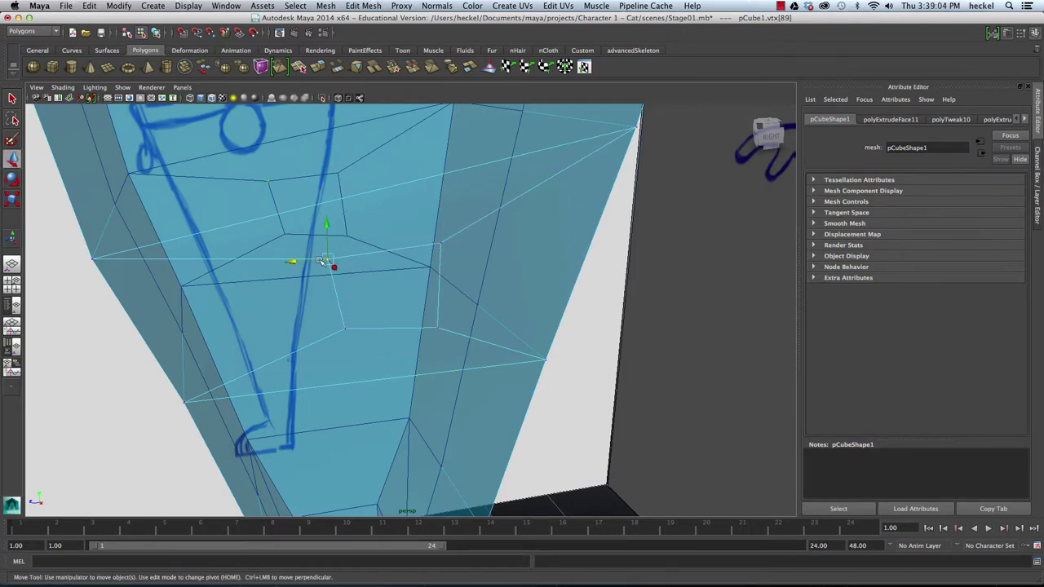
{"action": "left_click_drag", "start_coordinate": [296, 261], "coordinate": [320, 260]}
{"action": "left_click_drag", "start_coordinate": [446, 260], "coordinate": [433, 229], "text": "alt"}
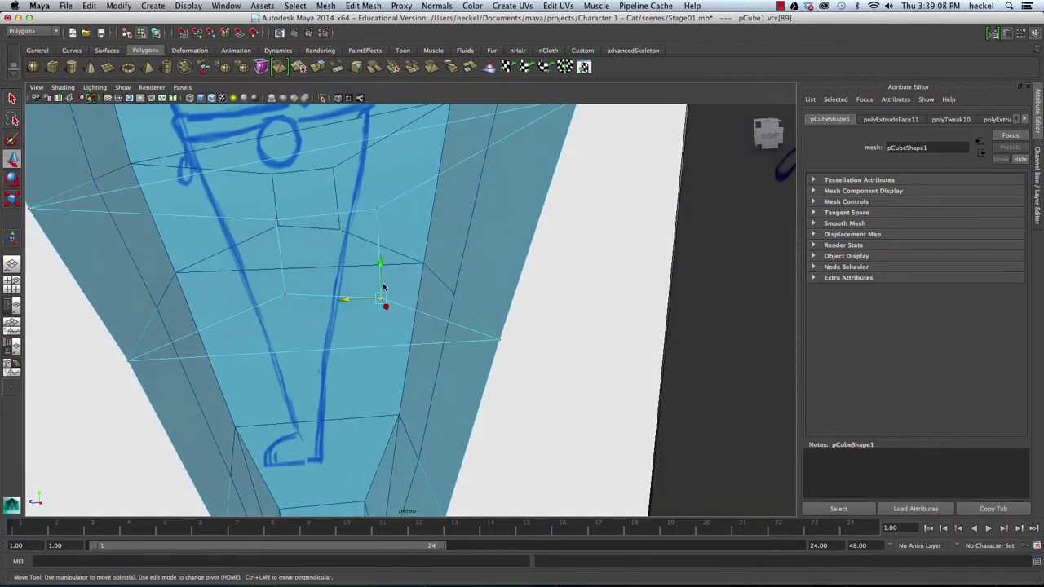
{"action": "left_click_drag", "start_coordinate": [383, 268], "coordinate": [383, 260]}
Step: In the side view, align the inset face's upper corners with its lower ones and move all four onto the drawn shoulder circle
{"action": "key", "text": "space"}
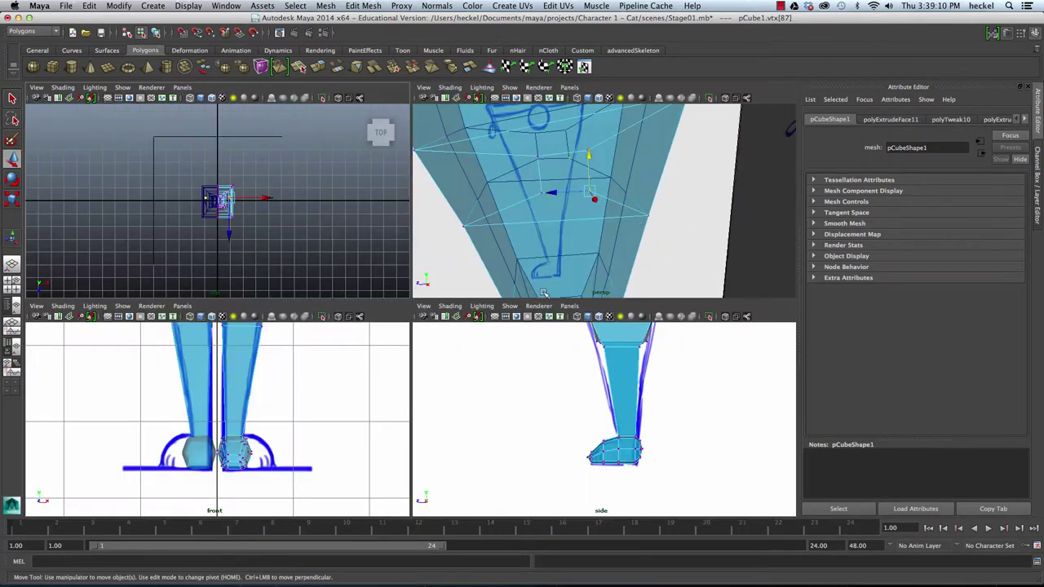
{"action": "key", "text": "space"}
{"action": "scroll", "coordinate": [580, 315], "scroll_direction": "up", "scroll_amount": 10}
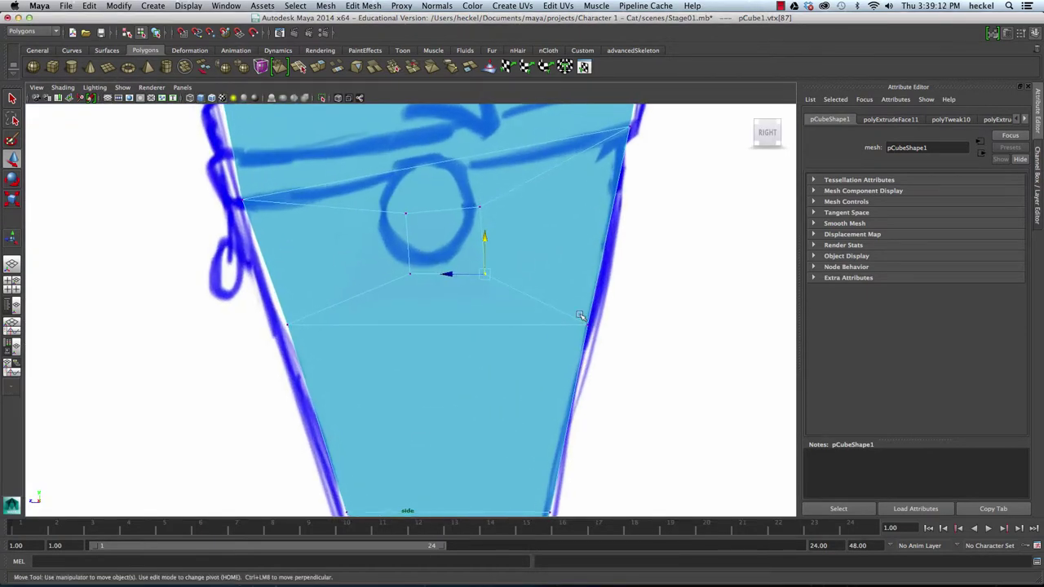
{"action": "left_click", "coordinate": [462, 208]}
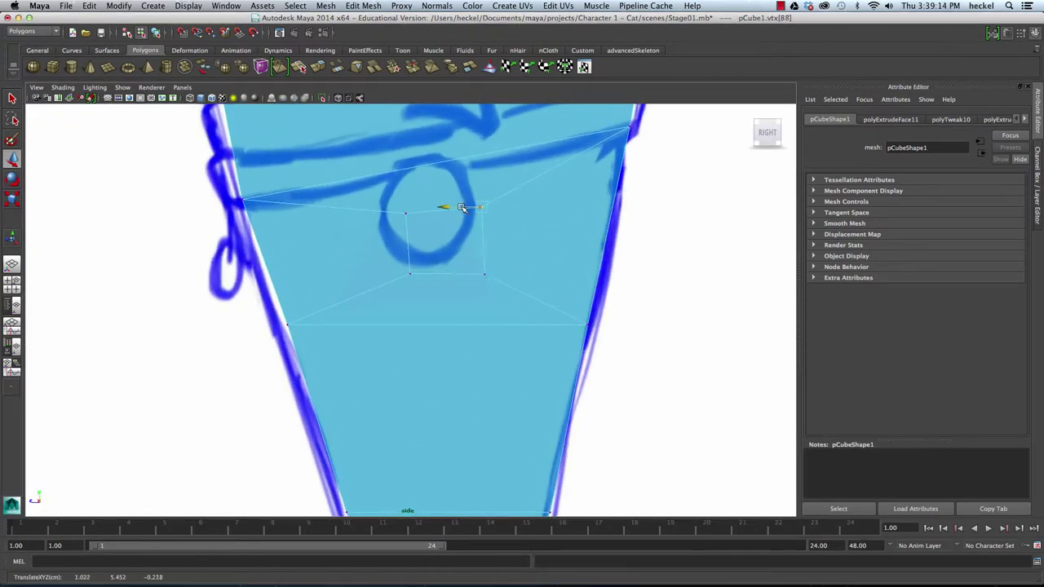
{"action": "left_click_drag", "start_coordinate": [408, 207], "coordinate": [386, 210]}
{"action": "left_click_drag", "start_coordinate": [520, 189], "coordinate": [477, 261]}
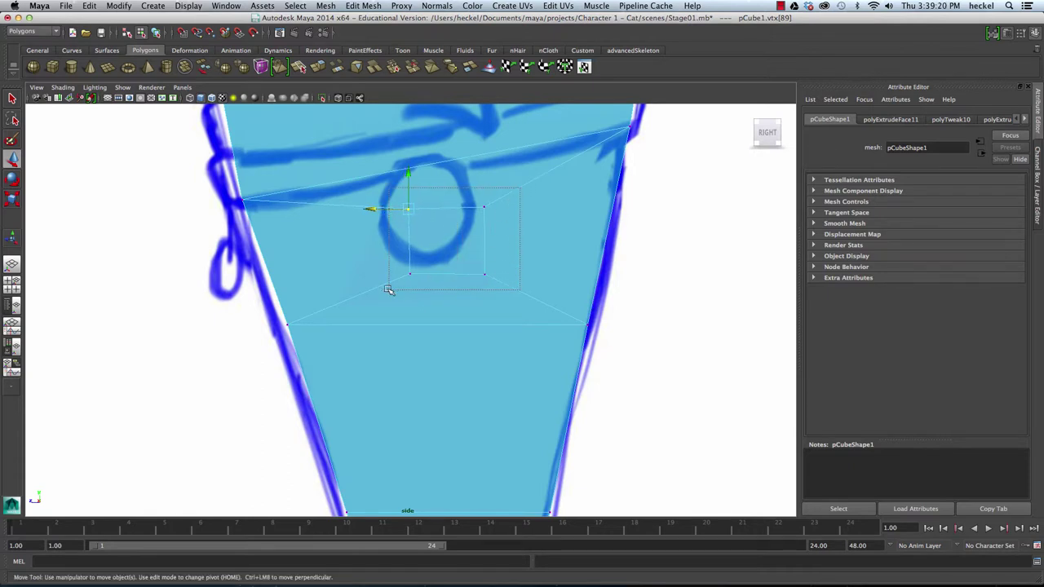
{"action": "left_click_drag", "start_coordinate": [520, 188], "coordinate": [388, 289]}
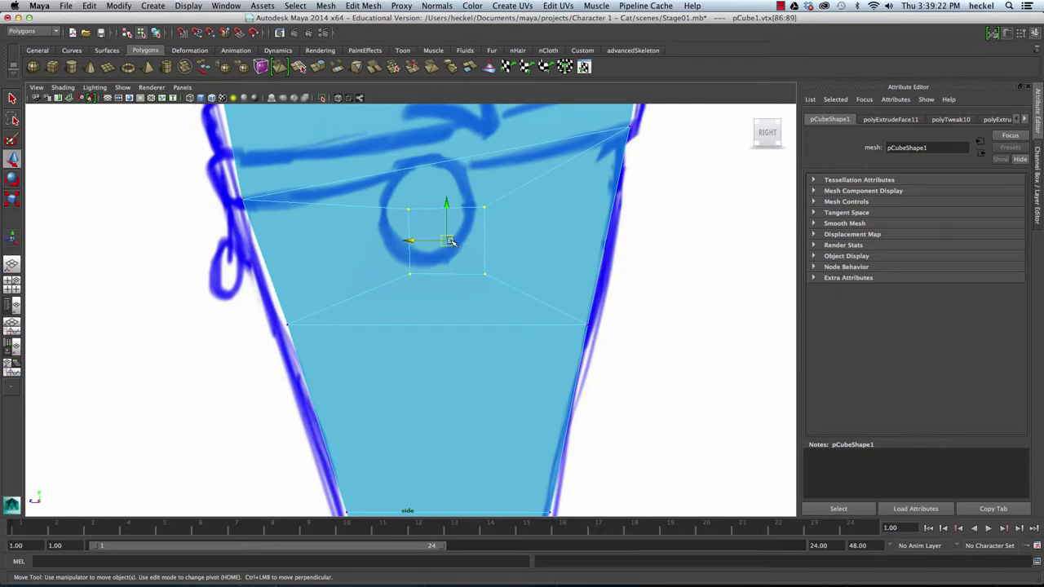
{"action": "left_click_drag", "start_coordinate": [449, 242], "coordinate": [434, 223]}
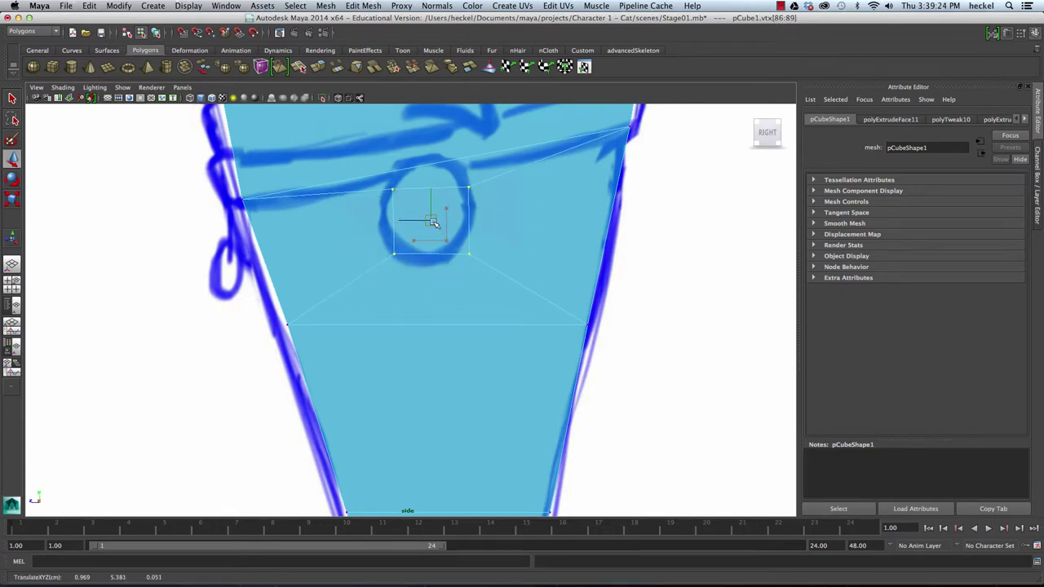
Step: Raise the torso's front and back vertices just above the inset face along the side reference drawing's outline
{"action": "mouse_move", "coordinate": [220, 189]}
{"action": "left_mouse_down"}
{"action": "mouse_move", "coordinate": [255, 203]}
{"action": "mouse_move", "coordinate": [240, 187]}
{"action": "left_mouse_up"}
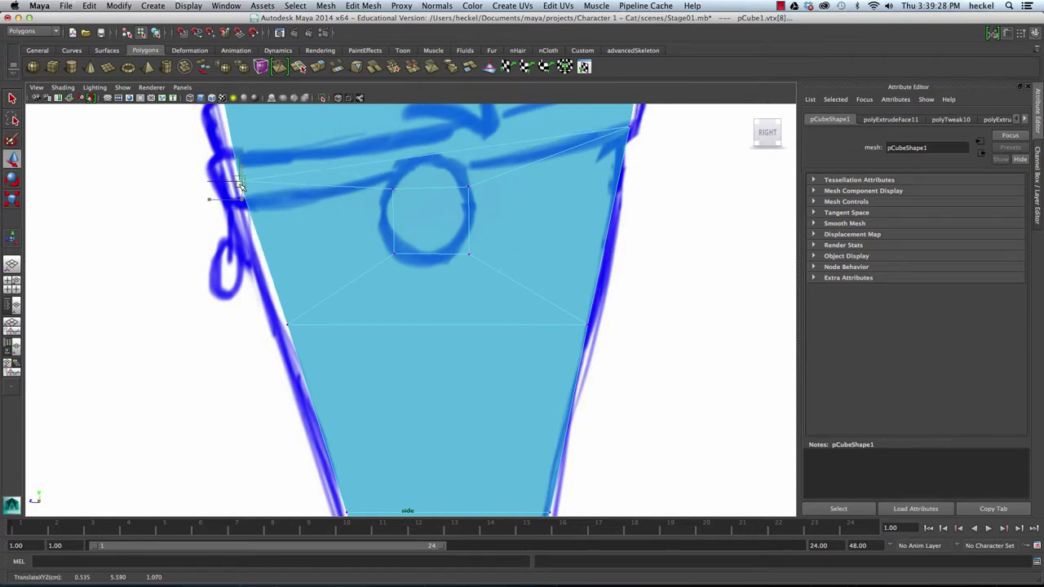
{"action": "scroll", "coordinate": [501, 220], "scroll_direction": "down", "scroll_amount": 2}
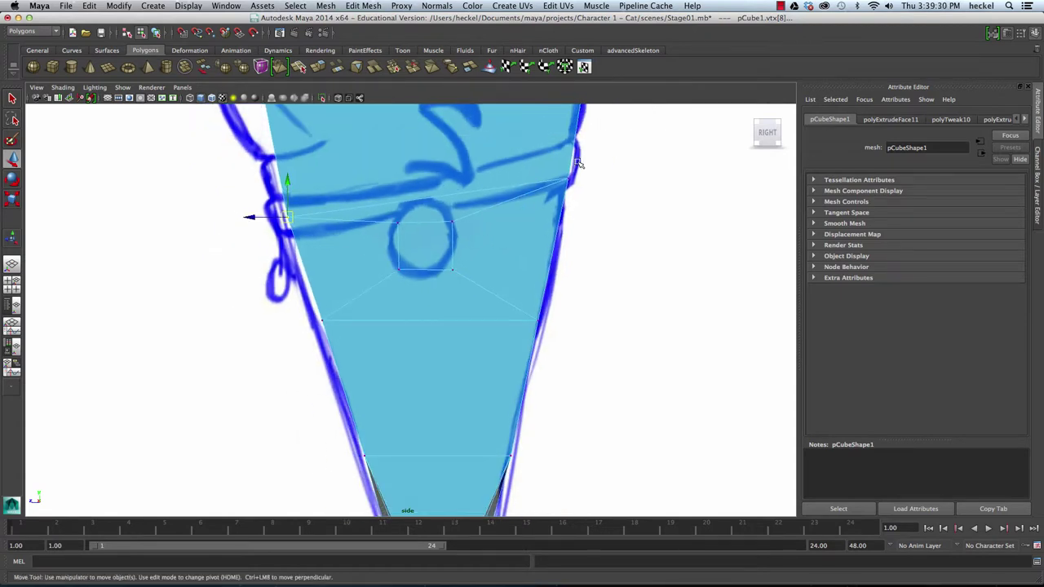
{"action": "left_click_drag", "start_coordinate": [577, 191], "coordinate": [578, 191]}
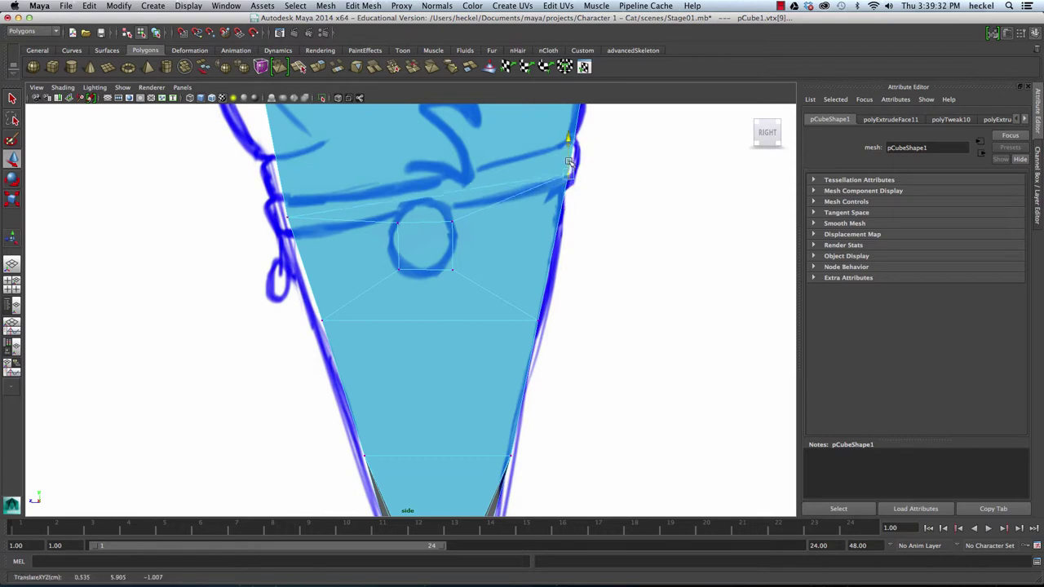
{"action": "right_click_drag", "start_coordinate": [395, 226], "coordinate": [540, 229], "text": "alt"}
{"action": "right_click_drag", "start_coordinate": [414, 206], "coordinate": [423, 206], "text": "alt"}
{"action": "scroll", "coordinate": [423, 205], "scroll_direction": "up", "scroll_amount": 1}
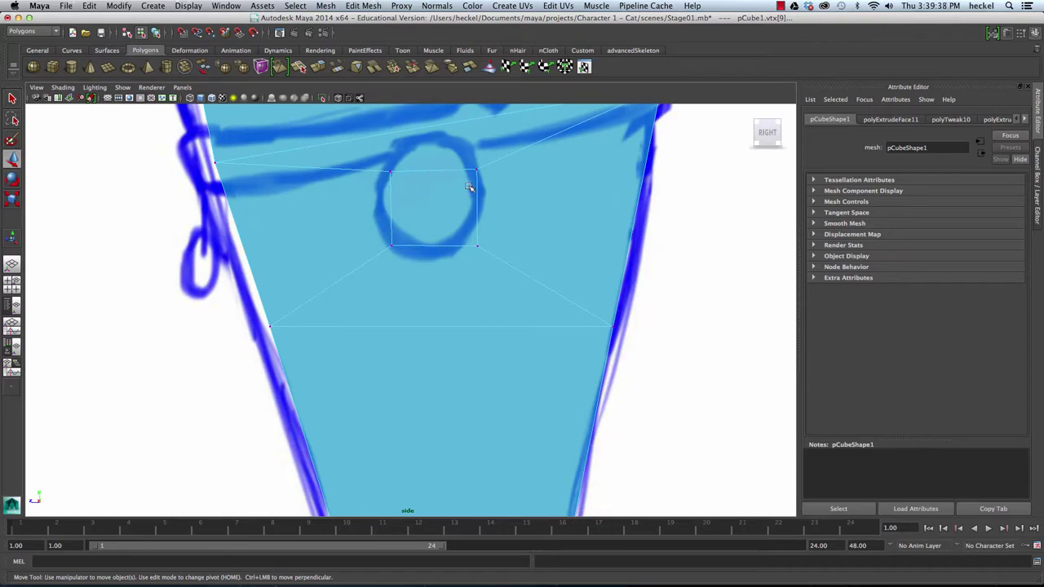
Step: Examine how the torso's shoulder area lines up with the arm in the front reference drawing
{"action": "key", "text": "space"}
{"action": "key", "text": "space"}
{"action": "mouse_move", "coordinate": [543, 219]}
{"action": "left_mouse_down", "text": "alt"}
{"action": "mouse_move", "coordinate": [608, 218]}
{"action": "mouse_move", "coordinate": [538, 200]}
{"action": "left_mouse_up", "text": "alt"}
{"action": "key", "text": "space"}
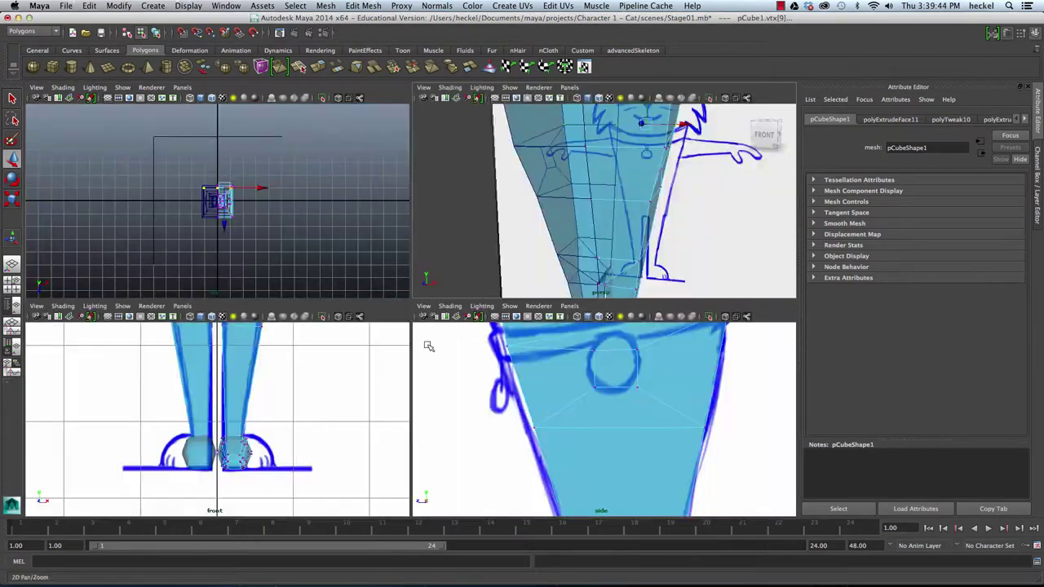
{"action": "key", "text": "space"}
{"action": "middle_click_drag", "start_coordinate": [417, 187], "coordinate": [328, 458], "text": "alt"}
{"action": "right_click_drag", "start_coordinate": [344, 257], "coordinate": [522, 163], "text": "alt"}
{"action": "middle_click_drag", "start_coordinate": [602, 114], "coordinate": [520, 452], "text": "alt"}
{"action": "mouse_move", "coordinate": [447, 287]}
{"action": "right_mouse_down", "text": "alt"}
{"action": "mouse_move", "coordinate": [363, 283]}
{"action": "mouse_move", "coordinate": [432, 295]}
{"action": "right_mouse_up", "text": "alt"}
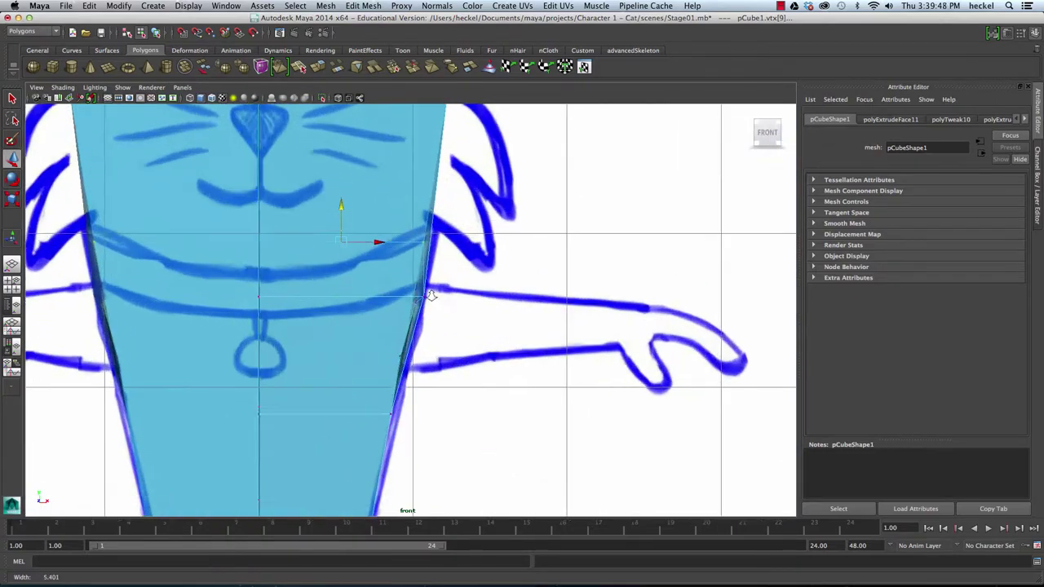
{"action": "scroll", "coordinate": [432, 295], "scroll_direction": "up", "scroll_amount": 2}
{"action": "left_click_drag", "start_coordinate": [425, 302], "coordinate": [456, 293]}
{"action": "left_click", "coordinate": [494, 292]}
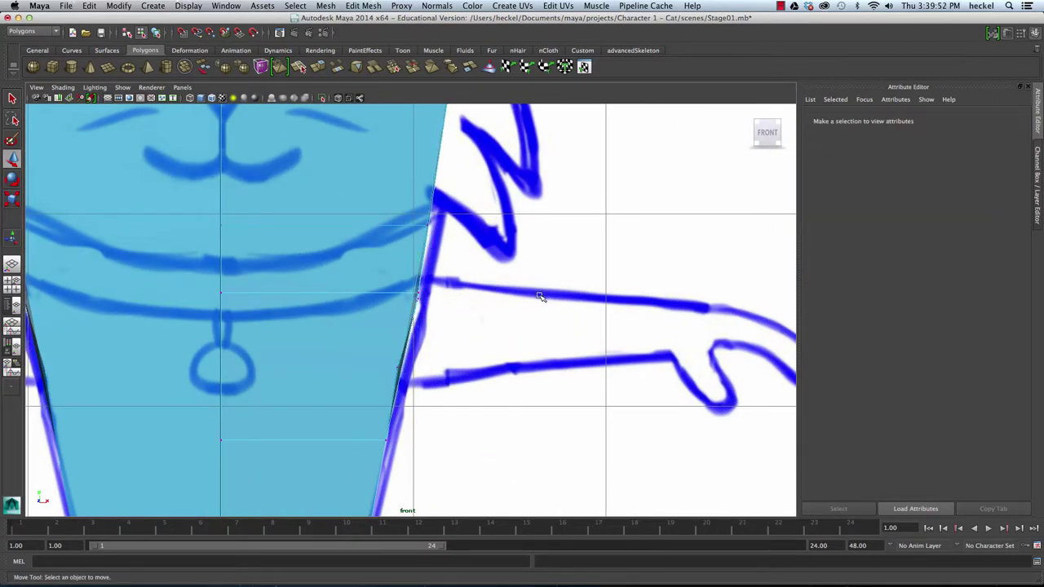
Step: Extrude the small square face on the torso's side and pull it outward as the start of the arm
{"action": "key", "text": "space"}
{"action": "key", "text": "space"}
{"action": "scroll", "coordinate": [571, 243], "scroll_direction": "up", "scroll_amount": 3}
{"action": "scroll", "coordinate": [522, 231], "scroll_direction": "up", "scroll_amount": 4}
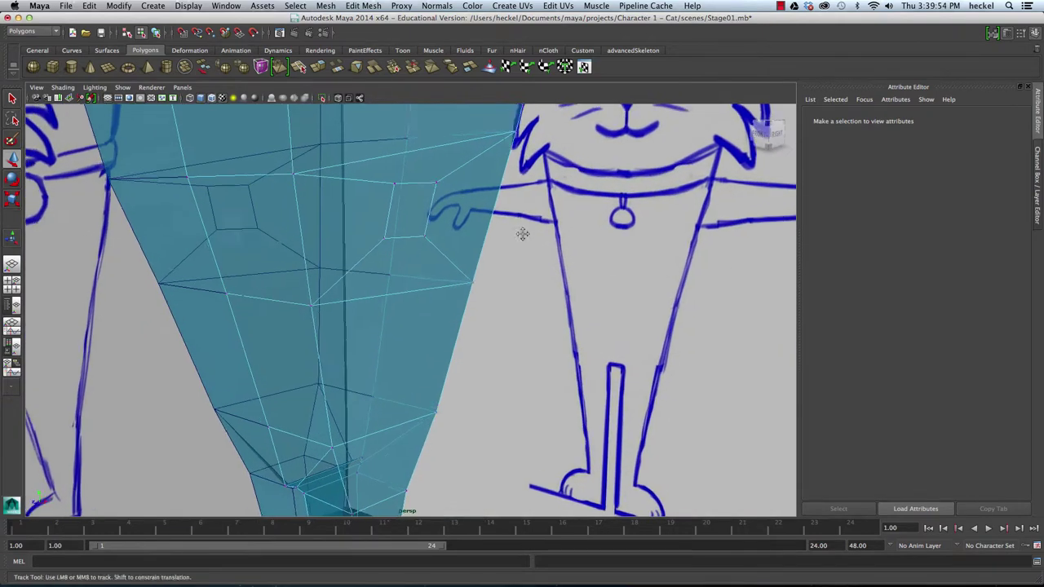
{"action": "right_click", "coordinate": [476, 224]}
{"action": "left_click", "coordinate": [477, 249]}
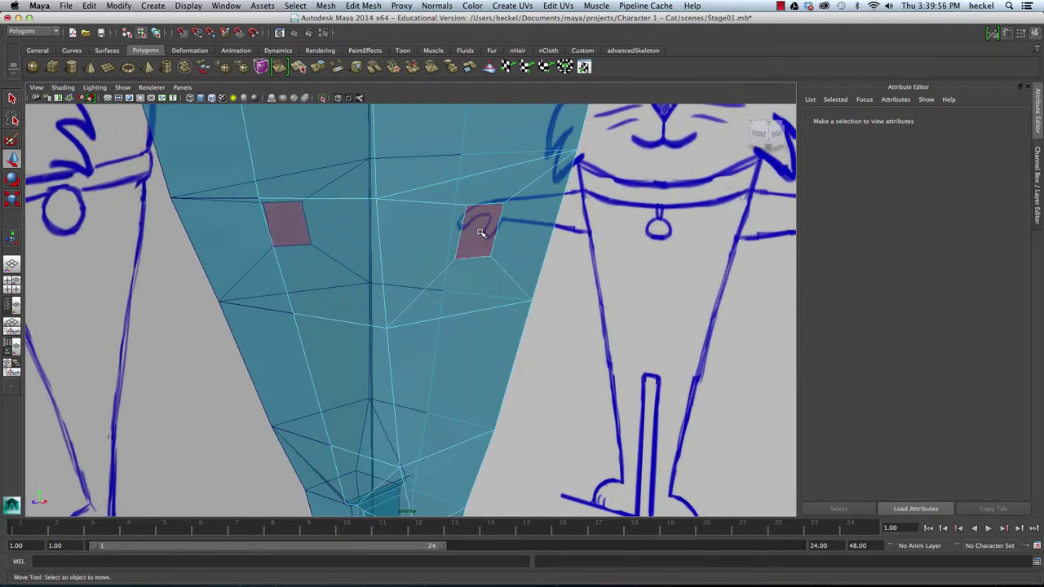
{"action": "left_click", "coordinate": [478, 227]}
{"action": "left_click", "coordinate": [319, 69]}
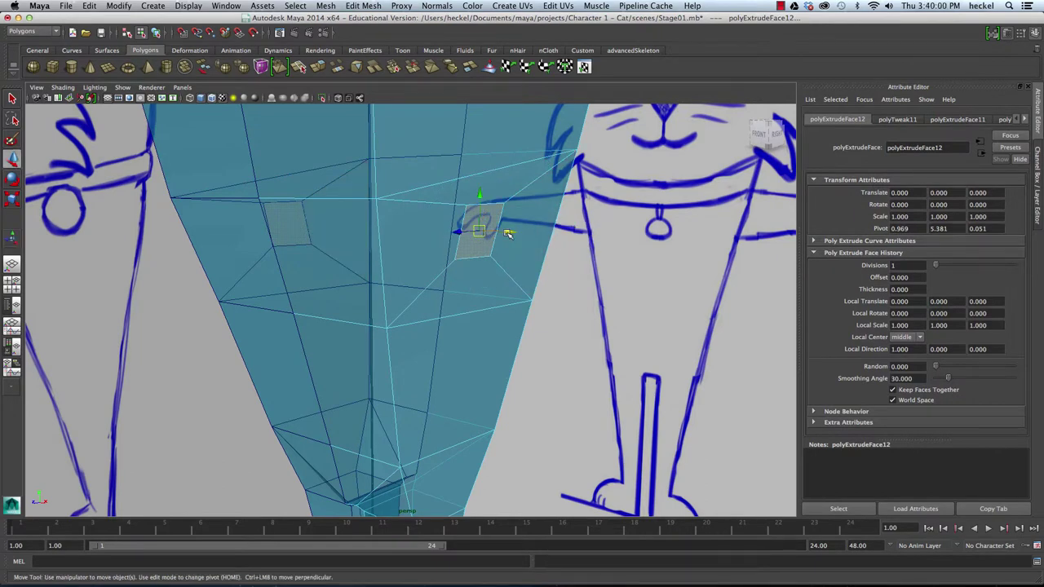
{"action": "key", "text": "w"}
{"action": "key", "text": "space"}
{"action": "key", "text": "space"}
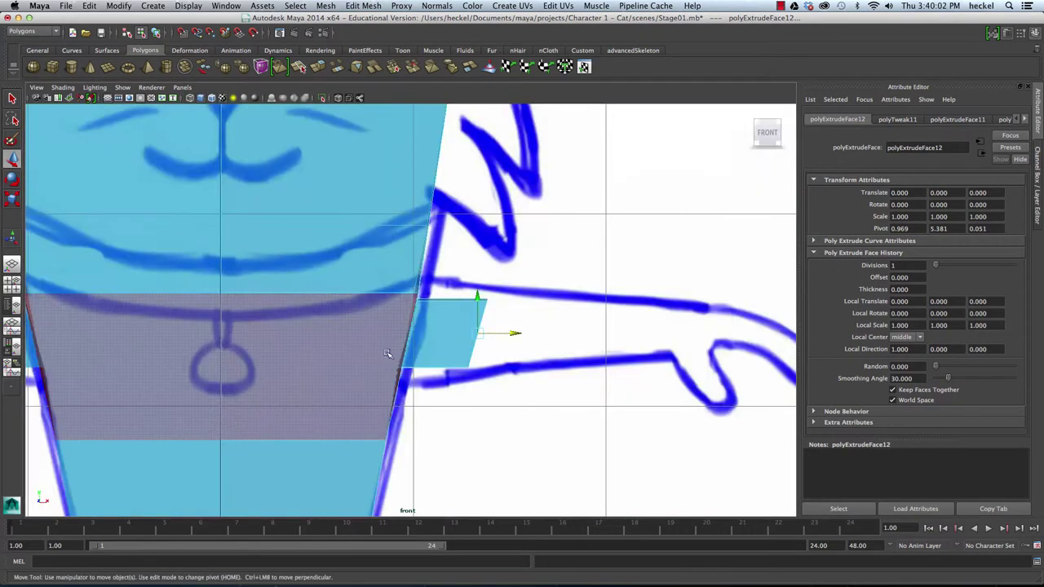
Step: Flatten the arm stub's slanted end face along the horizontal axis so it stands vertical in the front view
{"action": "scroll", "coordinate": [465, 354], "scroll_direction": "up", "scroll_amount": 5}
{"action": "left_click_drag", "start_coordinate": [512, 276], "coordinate": [465, 277], "text": "alt"}
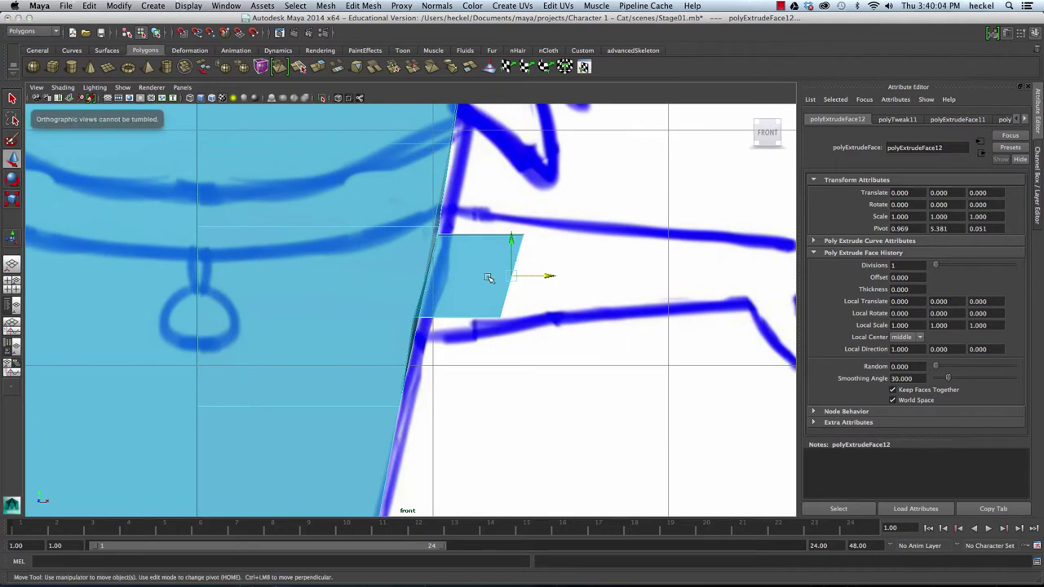
{"action": "key", "text": "r"}
{"action": "middle_click_drag", "start_coordinate": [464, 279], "coordinate": [509, 279]}
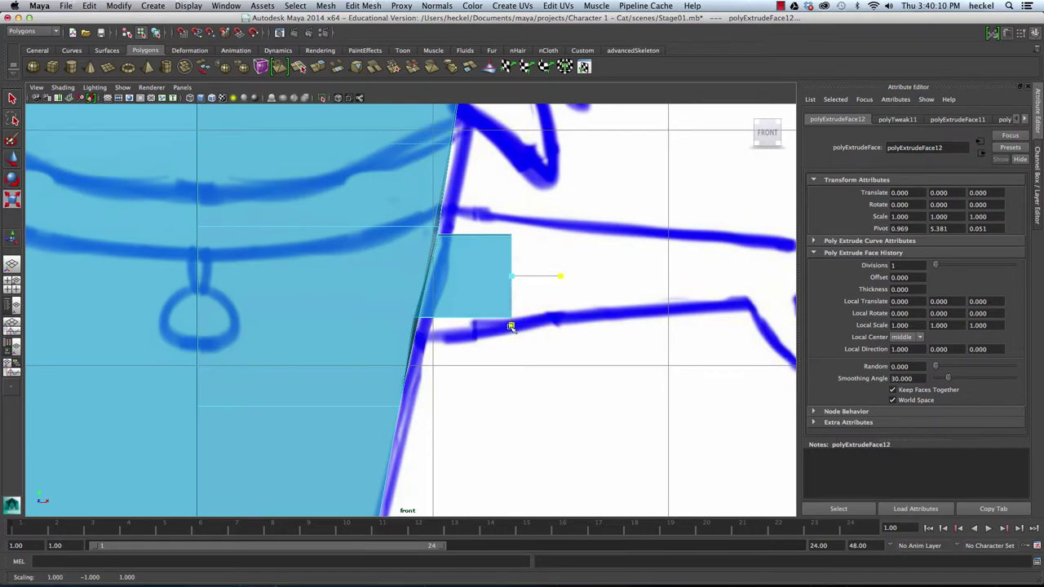
Step: Select the edge loop where the arm stub meets the torso and scale it up uniformly to about 1.17
{"action": "key", "text": "space"}
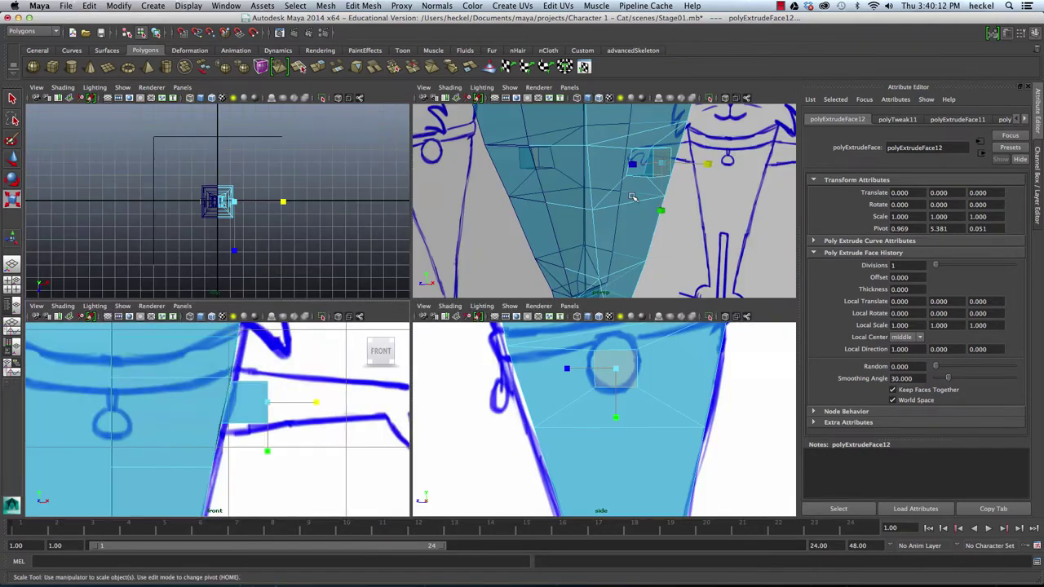
{"action": "key", "text": "space"}
{"action": "left_click_drag", "start_coordinate": [508, 282], "coordinate": [487, 283], "text": "alt"}
{"action": "right_click_drag", "start_coordinate": [484, 282], "coordinate": [566, 271], "text": "alt"}
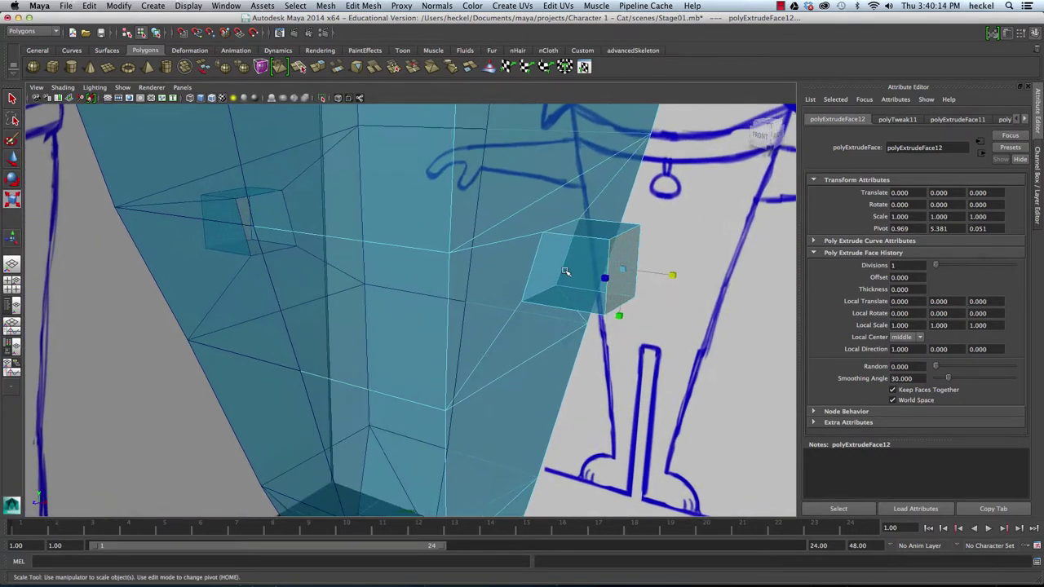
{"action": "left_click_drag", "start_coordinate": [566, 270], "coordinate": [518, 263], "text": "alt"}
{"action": "right_click", "coordinate": [515, 259]}
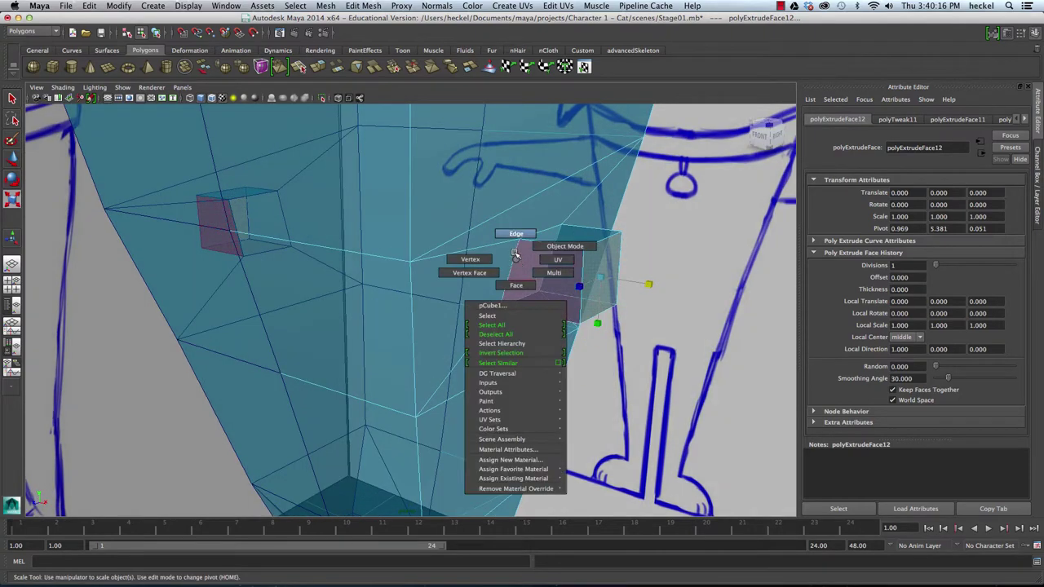
{"action": "left_click", "coordinate": [515, 234]}
{"action": "left_click", "coordinate": [513, 260]}
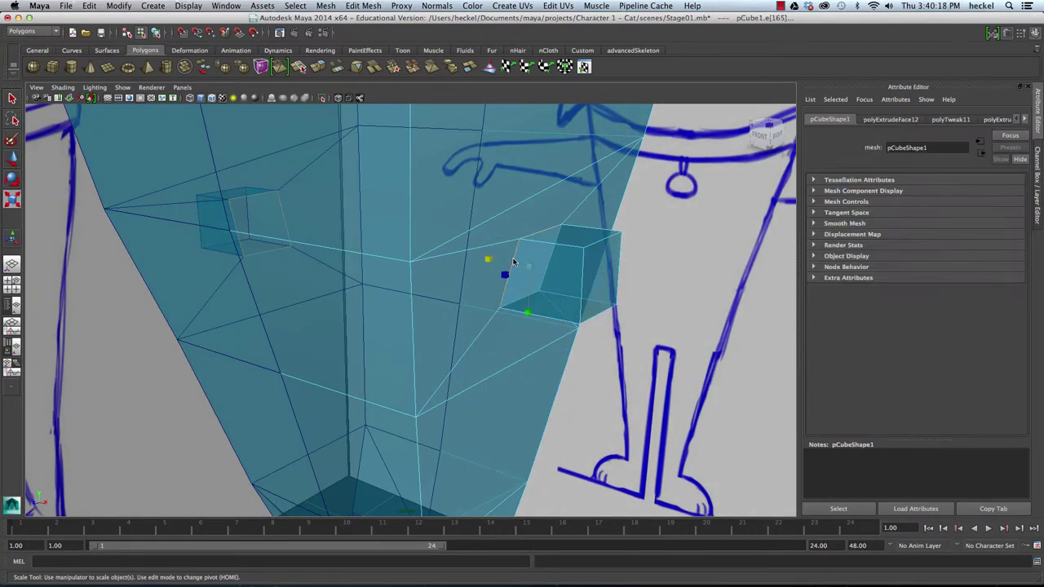
{"action": "left_click_drag", "start_coordinate": [520, 261], "coordinate": [583, 264], "text": "alt"}
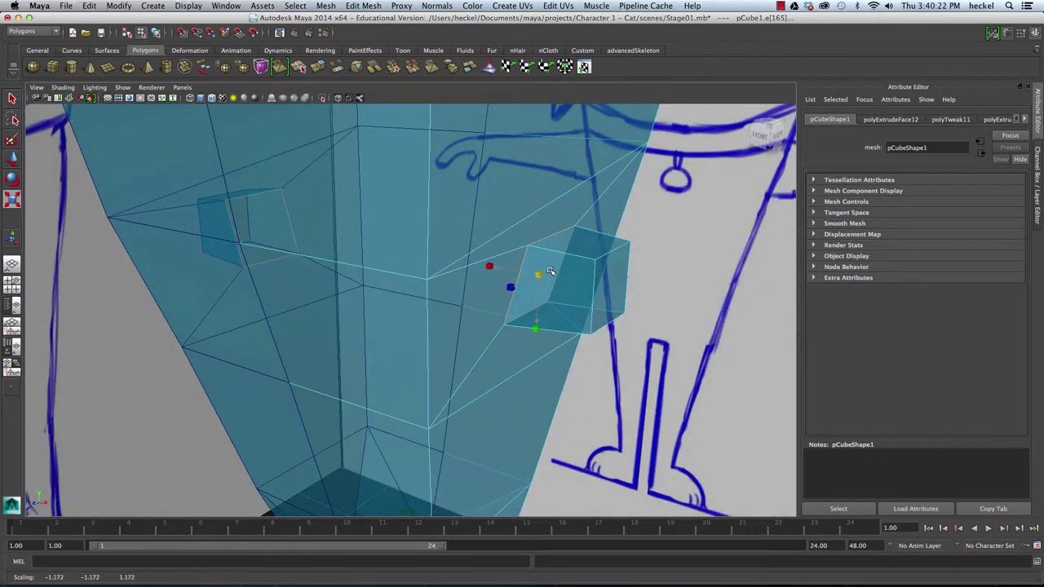
{"action": "key", "text": "space"}
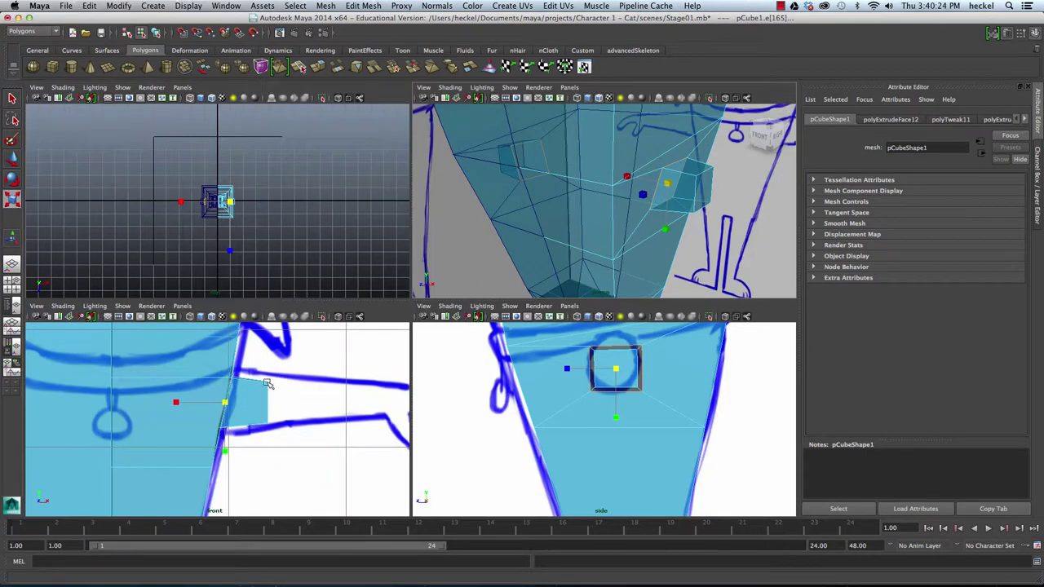
Step: Scale the edge loop at the arm's base up uniformly to about 1.197 in the front view
{"action": "key", "text": "space"}
{"action": "left_click_drag", "start_coordinate": [427, 275], "coordinate": [435, 276]}
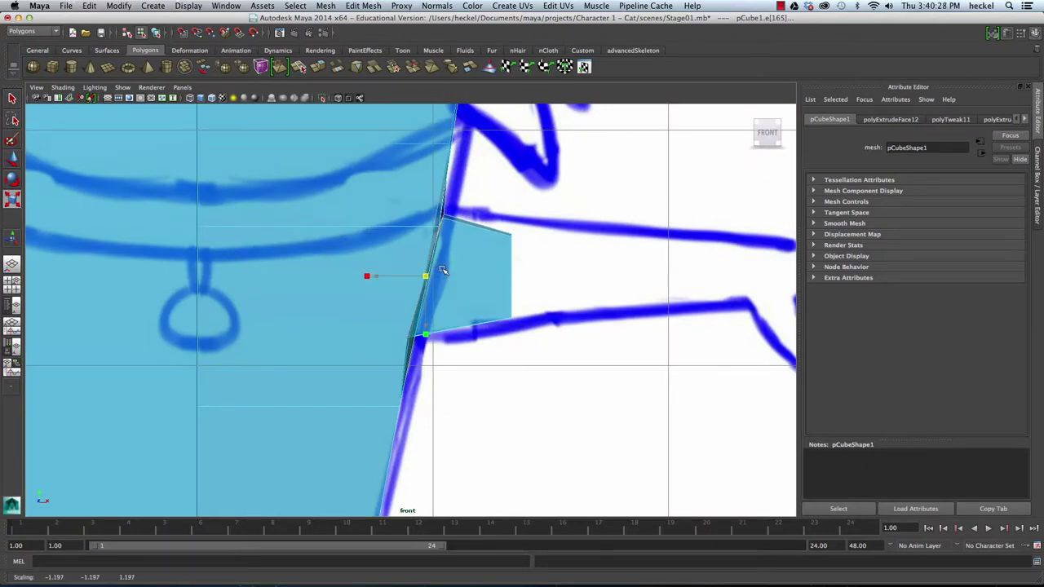
{"action": "key", "text": "w"}
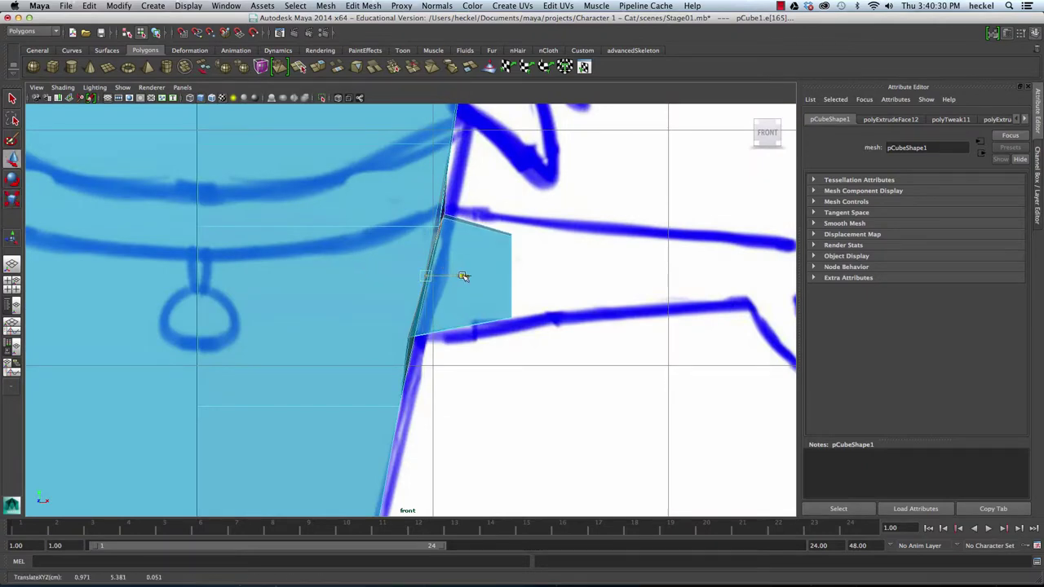
{"action": "scroll", "coordinate": [383, 323], "scroll_direction": "up", "scroll_amount": 1}
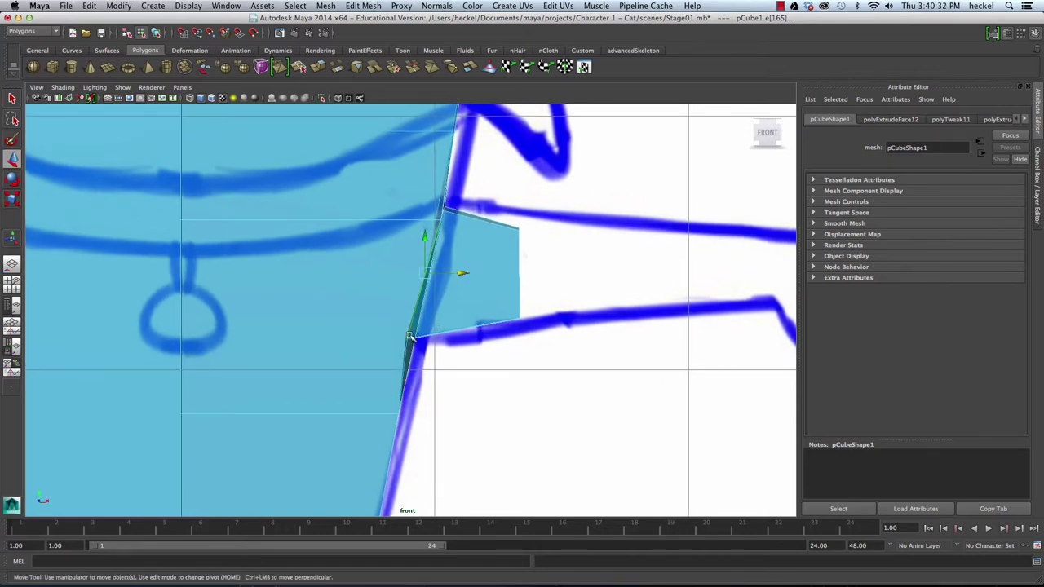
Step: Move the lower vertices at the arm's base outward onto the torso outline in the front reference drawing
{"action": "right_click_drag", "start_coordinate": [410, 341], "coordinate": [380, 319]}
{"action": "left_click_drag", "start_coordinate": [404, 333], "coordinate": [424, 349]}
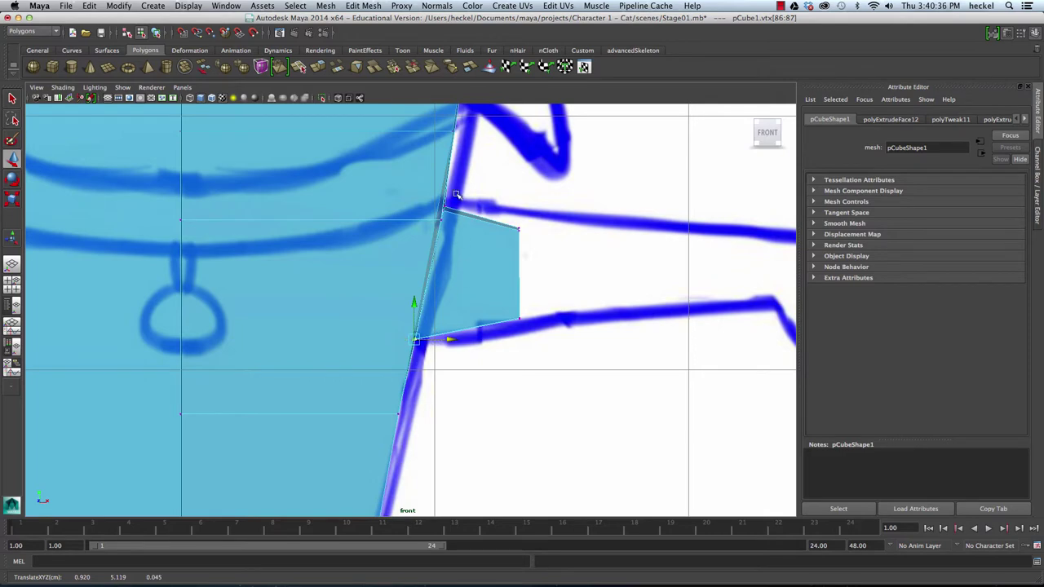
{"action": "key", "text": "space"}
{"action": "key", "text": "space"}
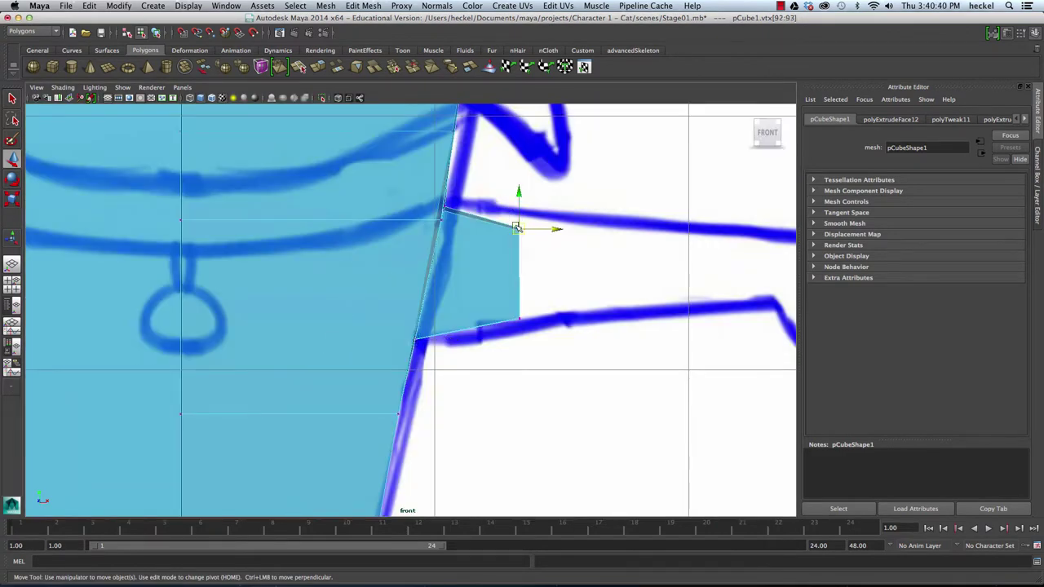
{"action": "left_click_drag", "start_coordinate": [461, 213], "coordinate": [462, 215], "text": "shift"}
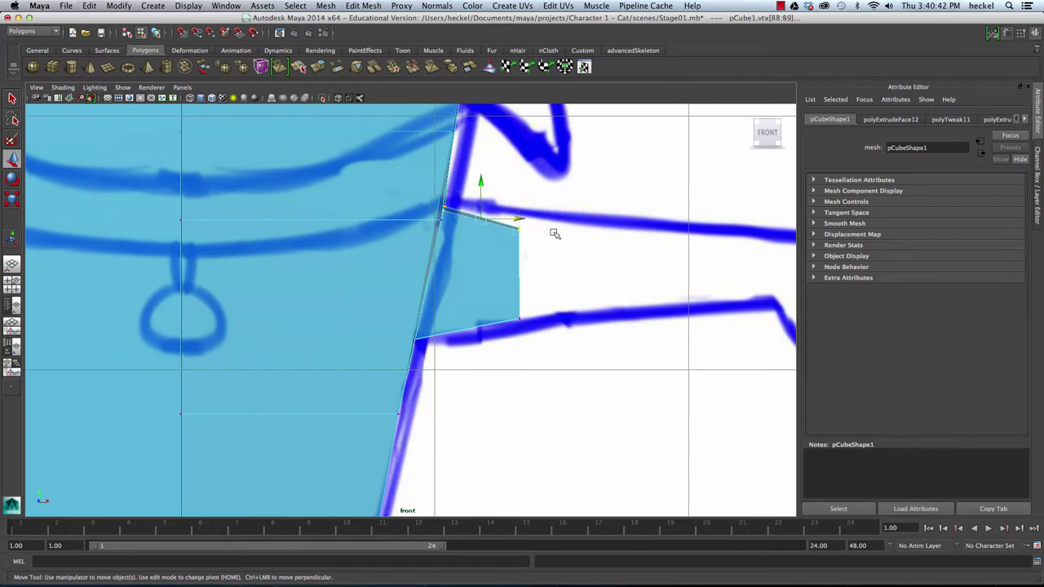
Step: Extrude the arm stub's end face out to the drawn wrist, about 1.035 along local Z, and scale its height to about 0.634
{"action": "key", "text": "space"}
{"action": "key", "text": "space"}
{"action": "left_click_drag", "start_coordinate": [677, 207], "coordinate": [647, 219], "text": "alt"}
{"action": "scroll", "coordinate": [636, 220], "scroll_direction": "down", "scroll_amount": 5}
{"action": "left_click_drag", "start_coordinate": [409, 223], "coordinate": [495, 249], "text": "alt"}
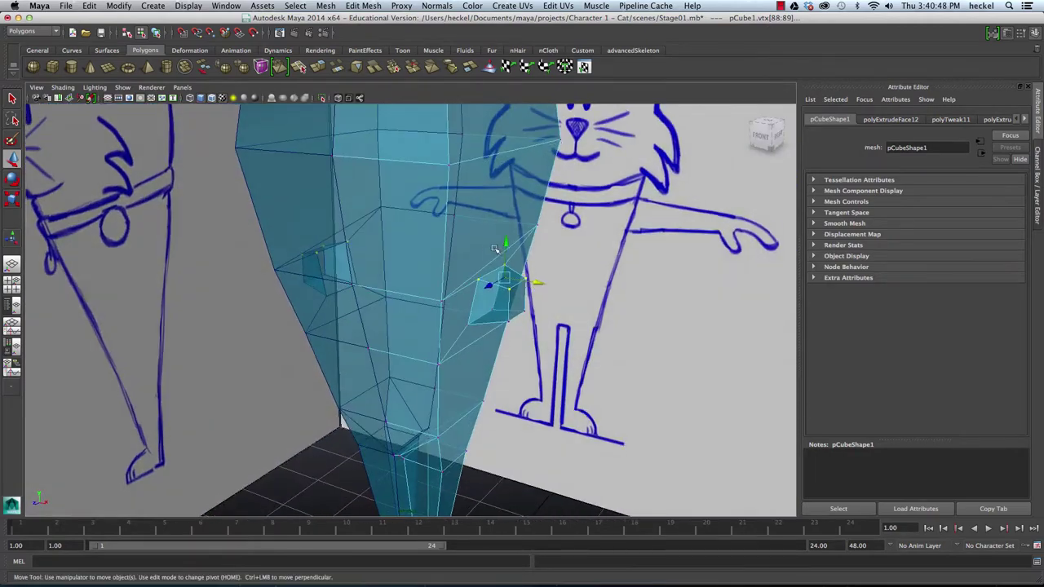
{"action": "right_click", "coordinate": [514, 301]}
{"action": "right_click_drag", "start_coordinate": [512, 326], "coordinate": [512, 328]}
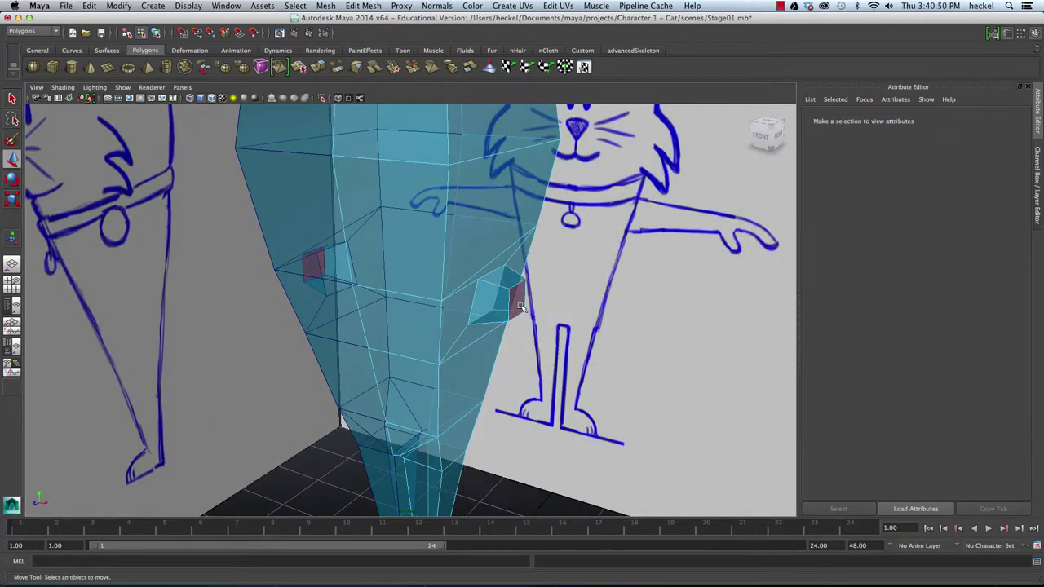
{"action": "left_click", "coordinate": [520, 301]}
{"action": "left_click_drag", "start_coordinate": [597, 313], "coordinate": [504, 274], "text": "alt"}
{"action": "key", "text": "space"}
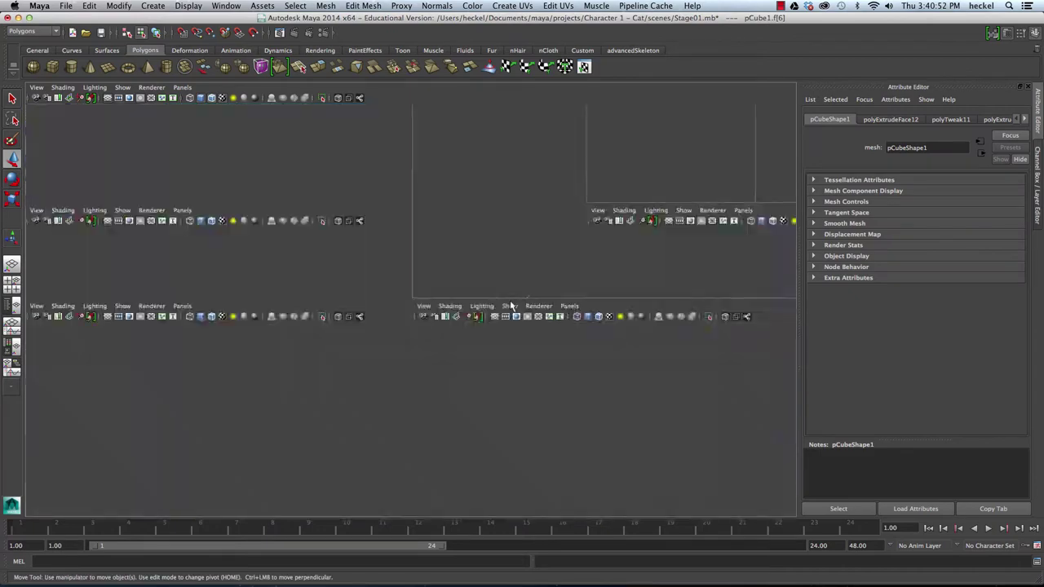
{"action": "key", "text": "space"}
{"action": "right_click_drag", "start_coordinate": [501, 345], "coordinate": [430, 335], "text": "alt"}
{"action": "key", "text": "space"}
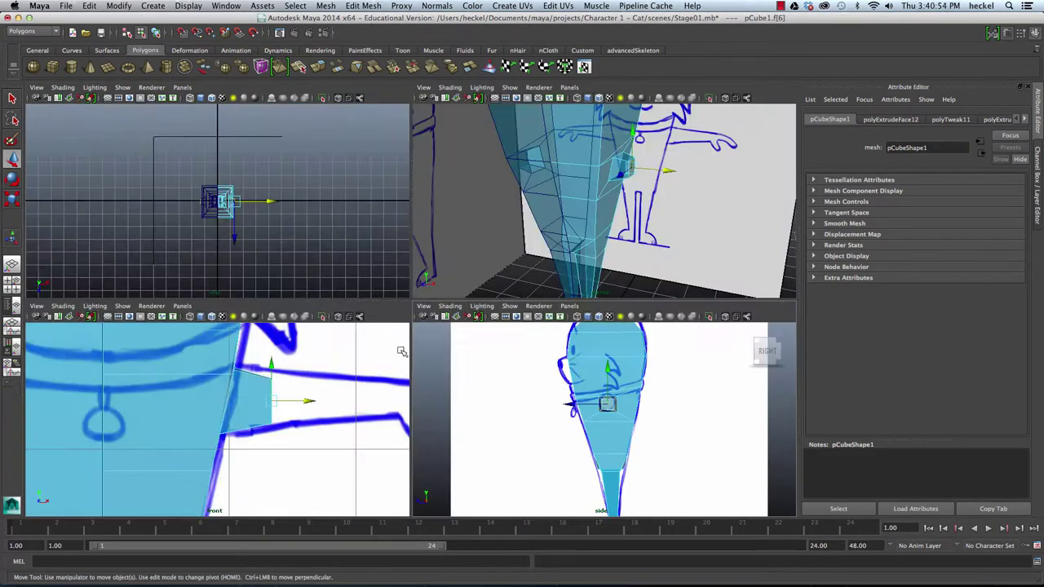
{"action": "key", "text": "space"}
{"action": "middle_click_drag", "start_coordinate": [567, 342], "coordinate": [415, 302], "text": "alt"}
{"action": "scroll", "coordinate": [416, 301], "scroll_direction": "down", "scroll_amount": 3}
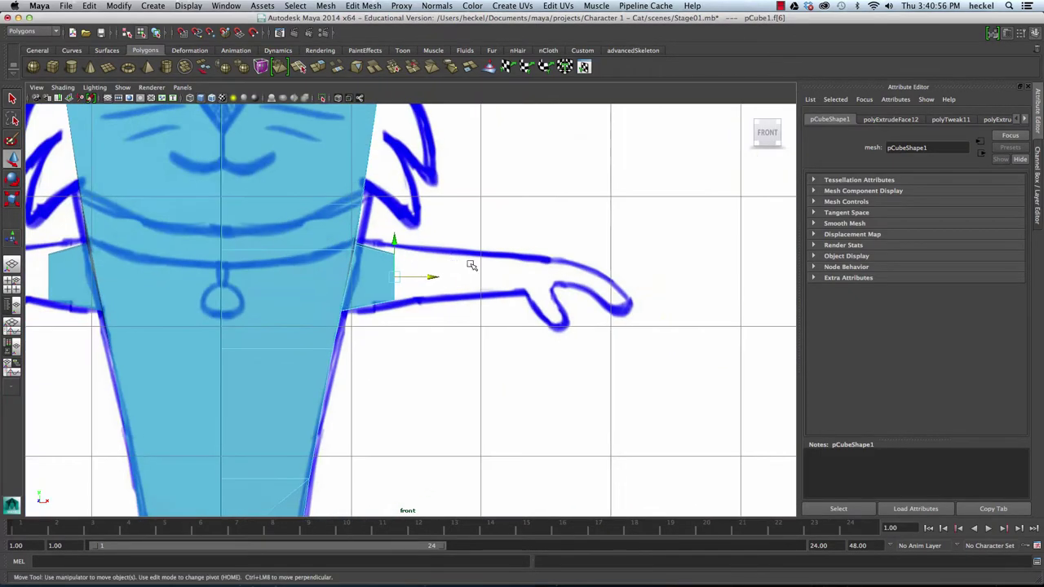
{"action": "left_click", "coordinate": [317, 67]}
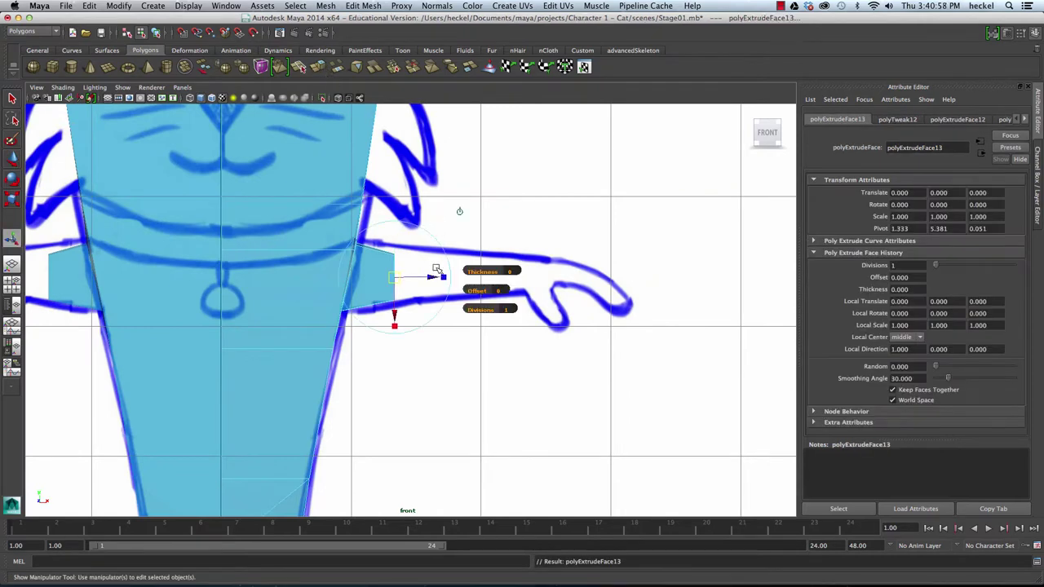
{"action": "left_click_drag", "start_coordinate": [434, 275], "coordinate": [565, 276]}
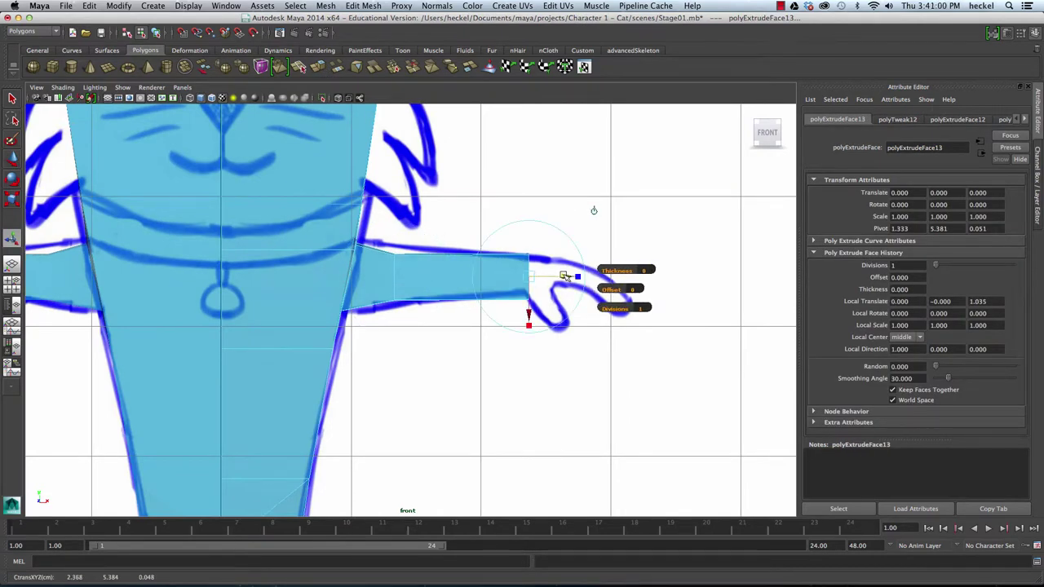
{"action": "mouse_move", "coordinate": [535, 313]}
{"action": "left_mouse_down"}
{"action": "mouse_move", "coordinate": [532, 321]}
{"action": "mouse_move", "coordinate": [532, 310]}
{"action": "left_mouse_up"}
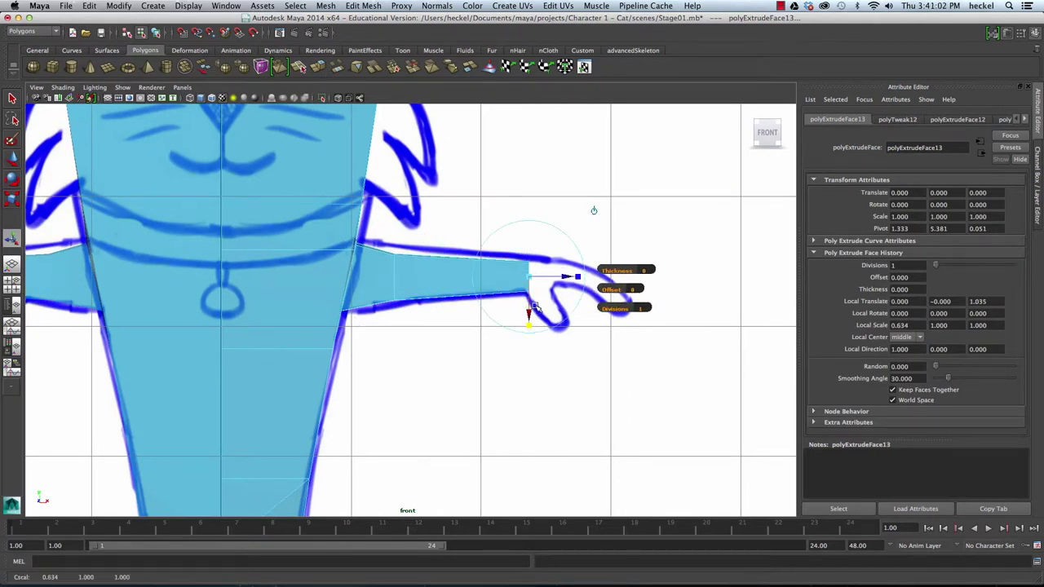
Step: Select the upper vertices along the extruded arm and raise them towards the upper arm line of the front drawing
{"action": "right_click_drag", "start_coordinate": [378, 256], "coordinate": [487, 264], "text": "alt"}
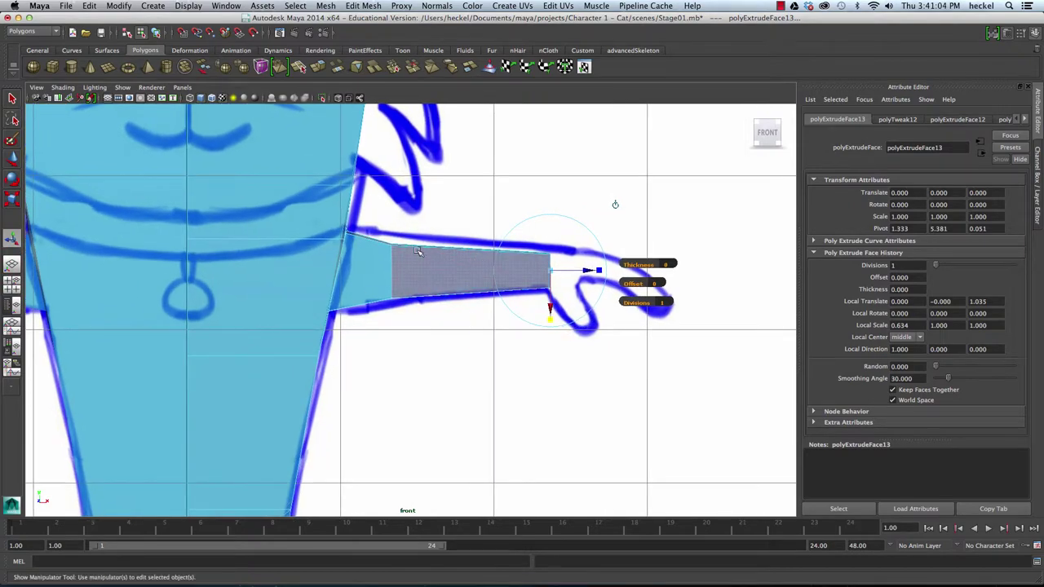
{"action": "right_click_drag", "start_coordinate": [417, 251], "coordinate": [378, 223]}
{"action": "left_click_drag", "start_coordinate": [584, 264], "coordinate": [558, 234]}
{"action": "key", "text": "space"}
{"action": "key", "text": "space"}
{"action": "key", "text": "w"}
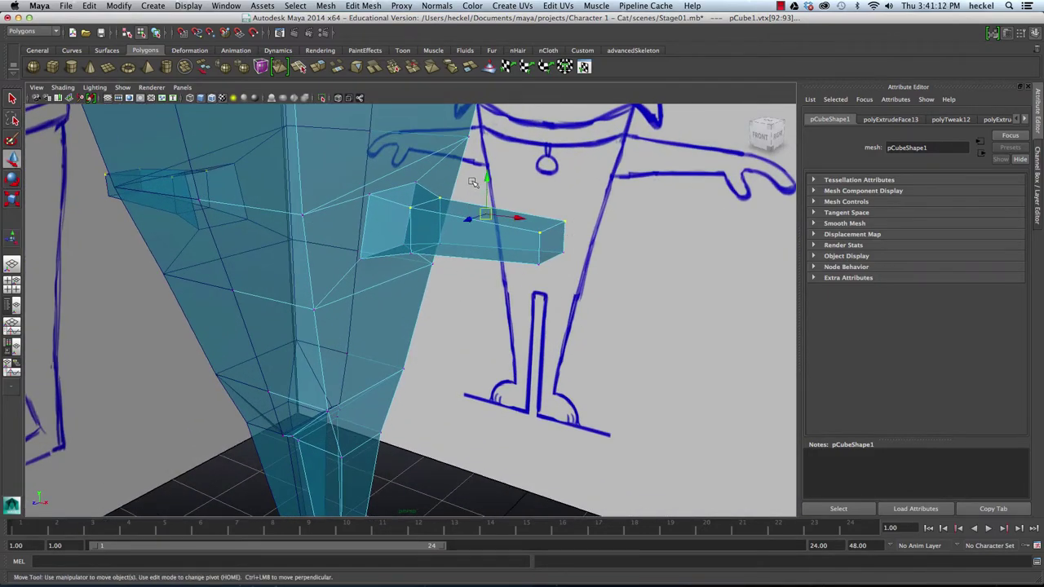
{"action": "left_click_drag", "start_coordinate": [488, 178], "coordinate": [605, 285]}
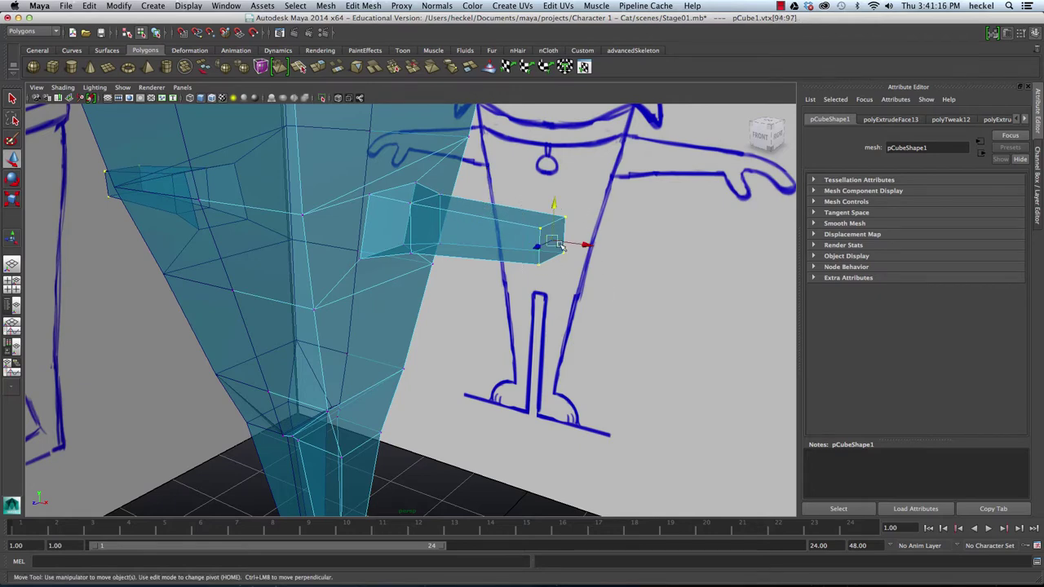
Step: Scale the four vertices at the arm's wrist end along the depth axis to adjust the arm's taper
{"action": "key", "text": "r"}
{"action": "left_click_drag", "start_coordinate": [531, 248], "coordinate": [535, 242]}
{"action": "left_click_drag", "start_coordinate": [535, 242], "coordinate": [577, 252], "text": "alt"}
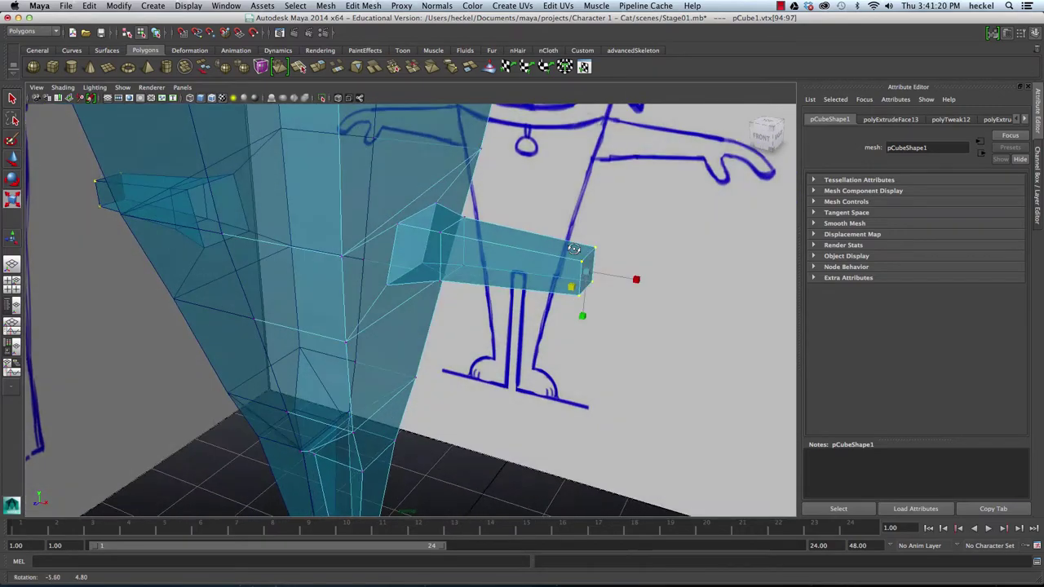
Step: Examine the tapered arm from several angles in relation to the body and the reference drawings
{"action": "key", "text": "space"}
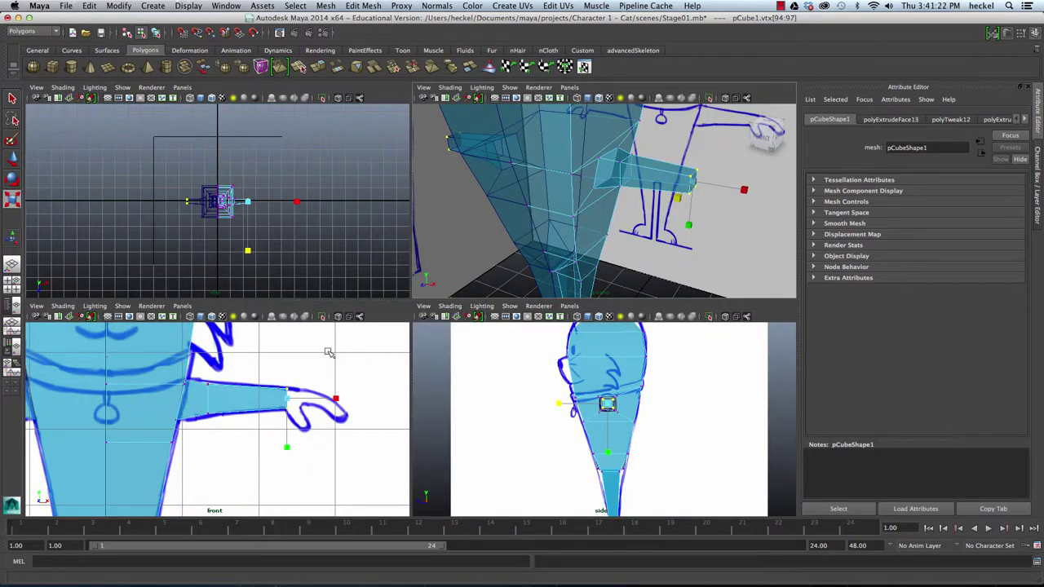
{"action": "key", "text": "space"}
{"action": "left_click_drag", "start_coordinate": [643, 210], "coordinate": [599, 215], "text": "alt"}
{"action": "right_click_drag", "start_coordinate": [598, 215], "coordinate": [463, 224], "text": "alt"}
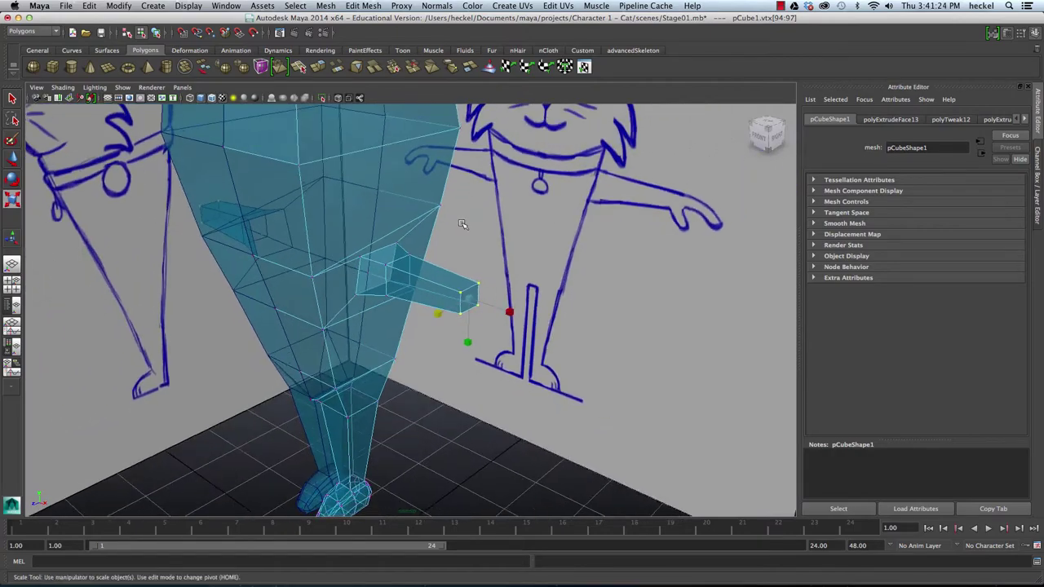
{"action": "mouse_move", "coordinate": [462, 223]}
{"action": "left_mouse_down", "text": "alt"}
{"action": "mouse_move", "coordinate": [448, 228]}
{"action": "mouse_move", "coordinate": [453, 217]}
{"action": "left_mouse_up", "text": "alt"}
{"action": "right_click_drag", "start_coordinate": [453, 217], "coordinate": [413, 226], "text": "alt"}
{"action": "middle_click_drag", "start_coordinate": [412, 226], "coordinate": [483, 241], "text": "alt"}
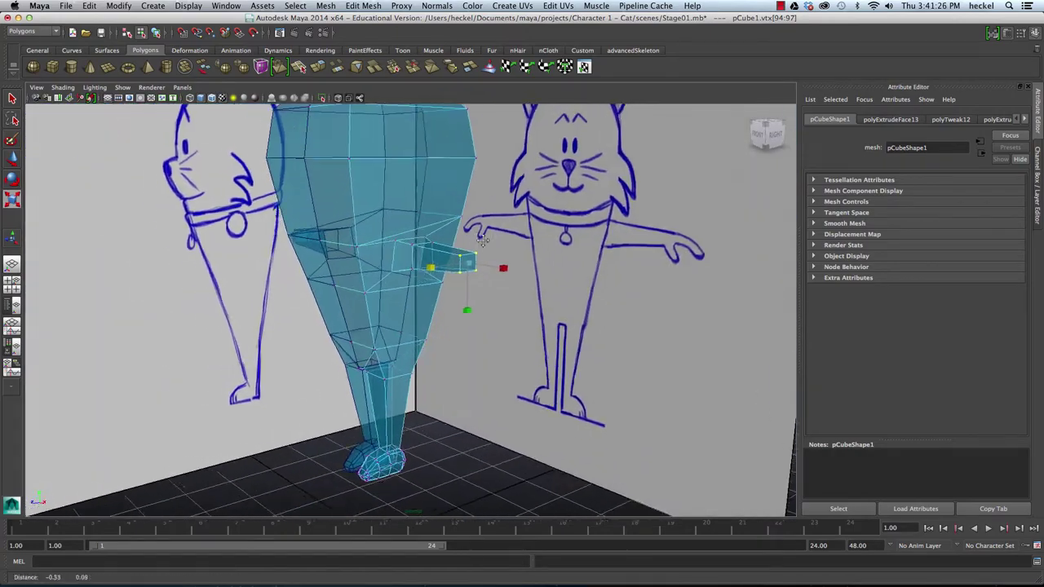
{"action": "left_click_drag", "start_coordinate": [483, 241], "coordinate": [522, 234], "text": "alt"}
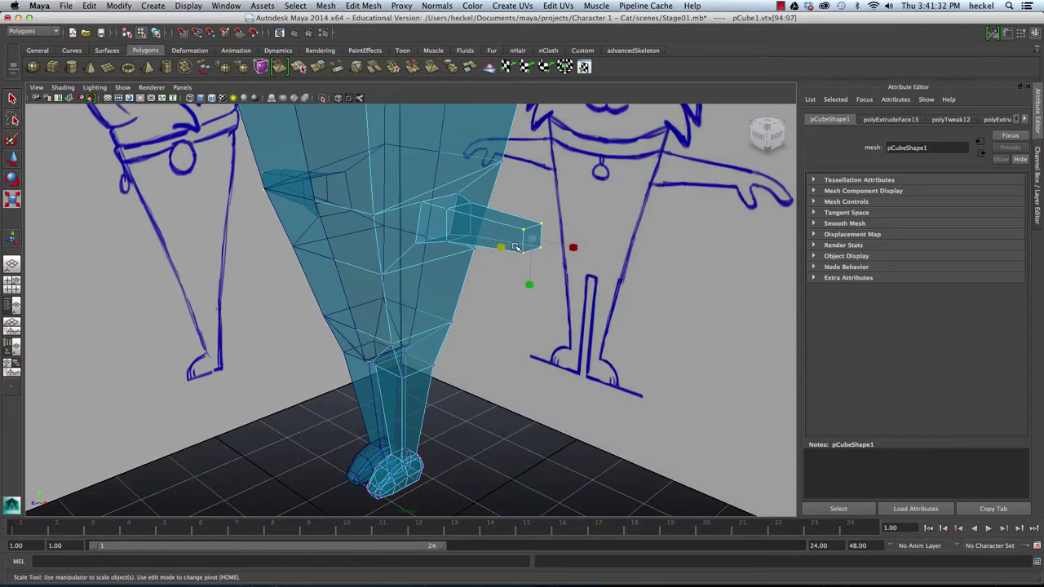
{"action": "left_click_drag", "start_coordinate": [442, 283], "coordinate": [469, 300], "text": "alt"}
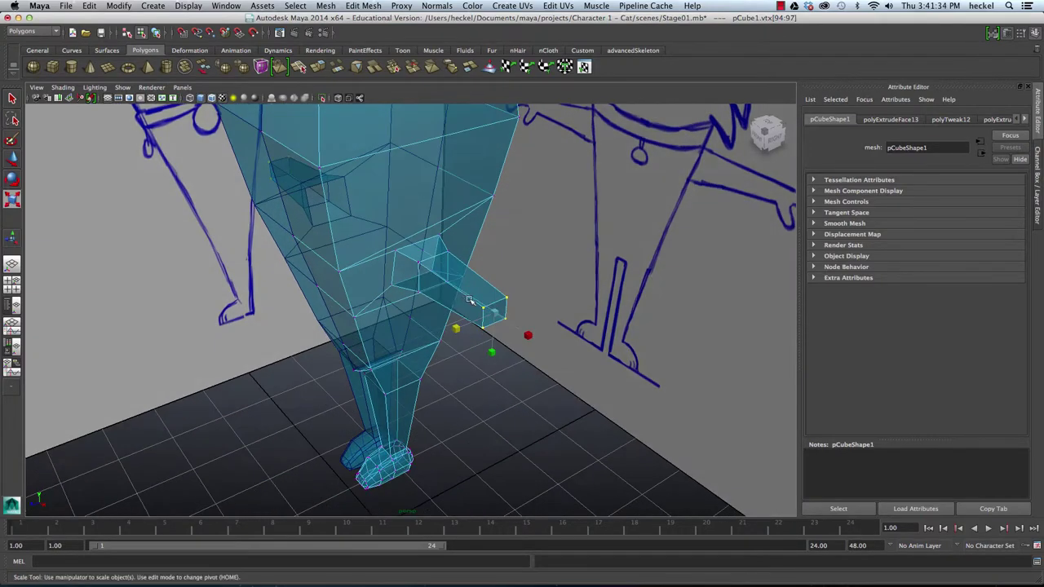
Step: Insert an edge loop running lengthwise through the middle of the arm, the side of the torso and the leg
{"action": "left_click", "coordinate": [364, 6]}
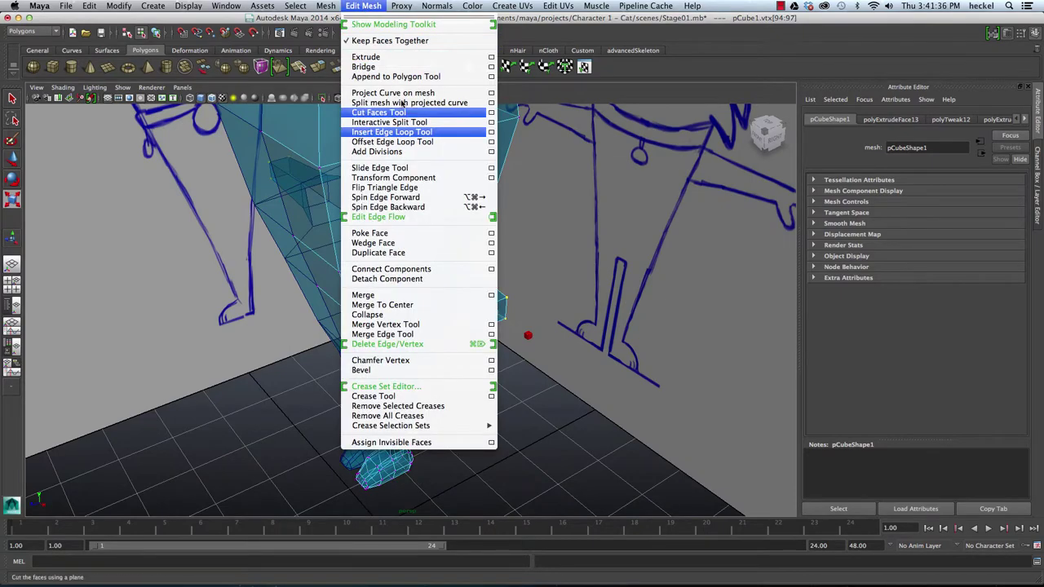
{"action": "left_click", "coordinate": [410, 133]}
{"action": "left_click_drag", "start_coordinate": [454, 187], "coordinate": [298, 204], "text": "alt"}
{"action": "right_click_drag", "start_coordinate": [299, 203], "coordinate": [349, 201], "text": "alt"}
{"action": "middle_click_drag", "start_coordinate": [324, 206], "coordinate": [410, 234], "text": "alt"}
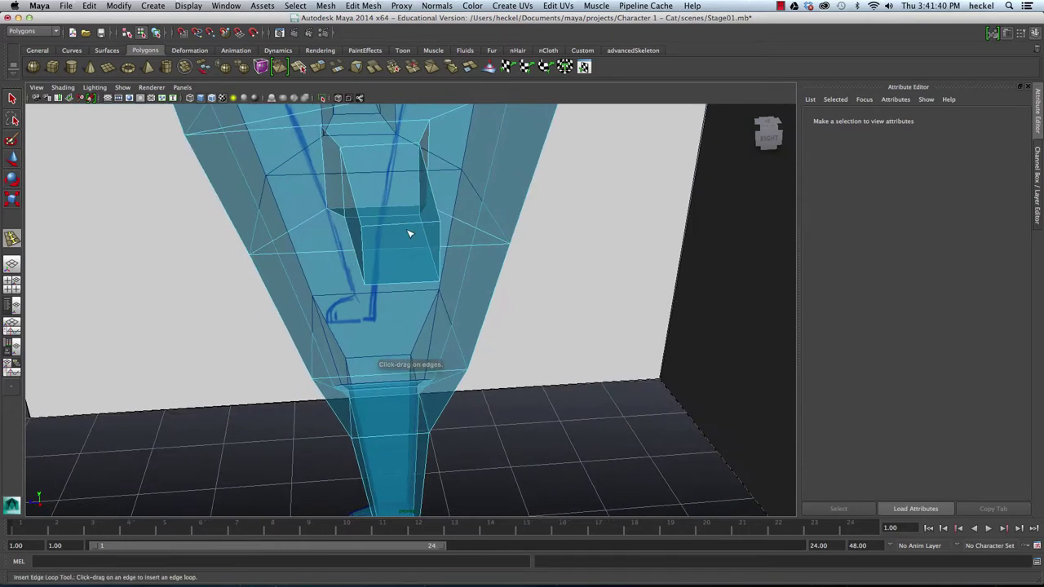
{"action": "left_click_drag", "start_coordinate": [411, 233], "coordinate": [376, 244], "text": "alt"}
{"action": "right_click_drag", "start_coordinate": [478, 206], "coordinate": [356, 163], "text": "alt"}
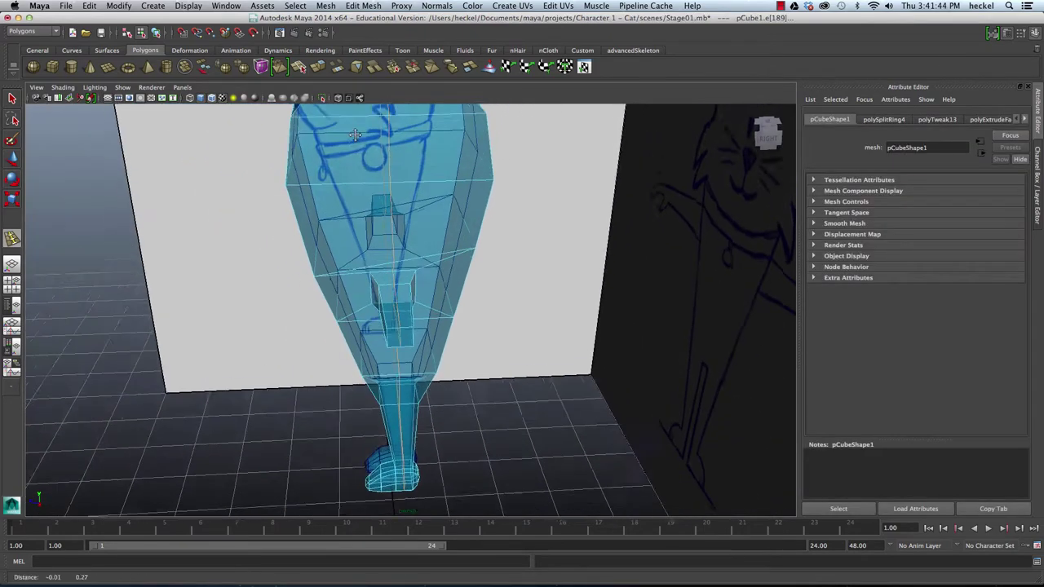
{"action": "middle_click_drag", "start_coordinate": [357, 163], "coordinate": [363, 240], "text": "alt"}
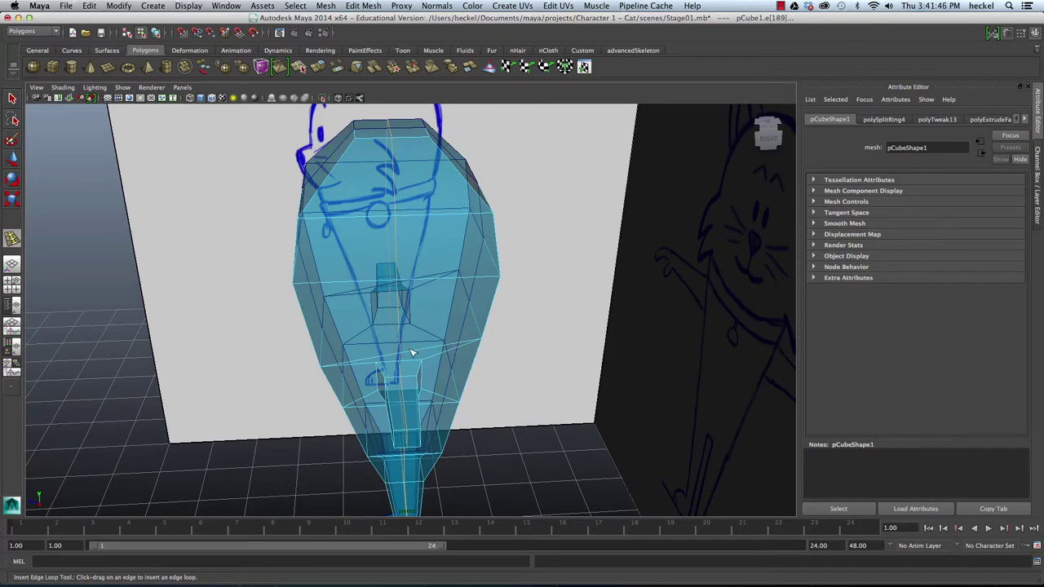
{"action": "mouse_move", "coordinate": [410, 409]}
{"action": "left_mouse_down", "text": "alt"}
{"action": "mouse_move", "coordinate": [457, 384]}
{"action": "mouse_move", "coordinate": [423, 411]}
{"action": "left_mouse_up", "text": "alt"}
{"action": "mouse_move", "coordinate": [433, 309]}
{"action": "left_mouse_down", "text": "alt"}
{"action": "mouse_move", "coordinate": [444, 269]}
{"action": "mouse_move", "coordinate": [418, 297]}
{"action": "mouse_move", "coordinate": [382, 247]}
{"action": "mouse_move", "coordinate": [413, 264]}
{"action": "left_mouse_up", "text": "alt"}
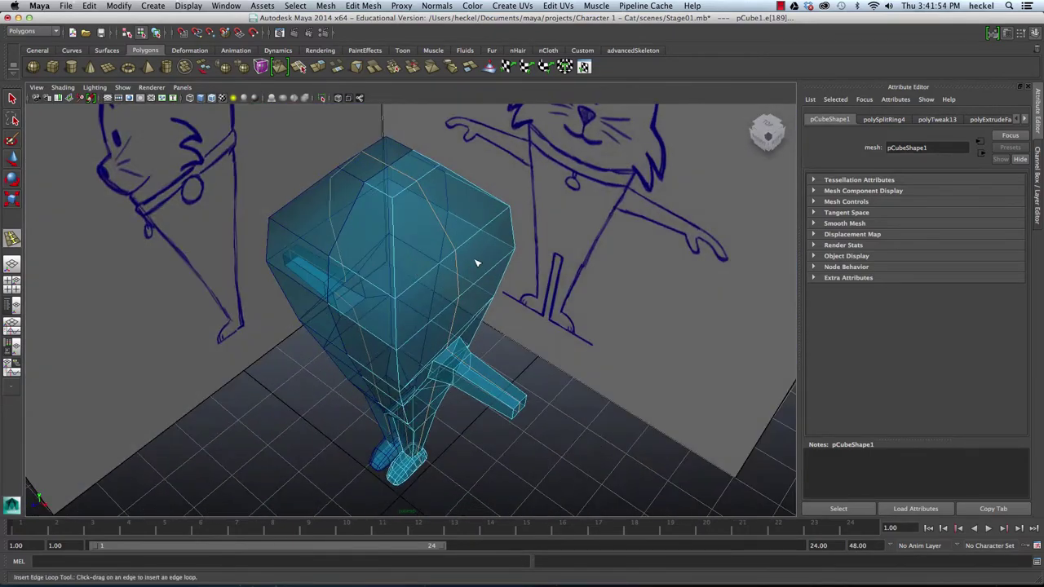
{"action": "left_click_drag", "start_coordinate": [513, 213], "coordinate": [433, 238], "text": "alt"}
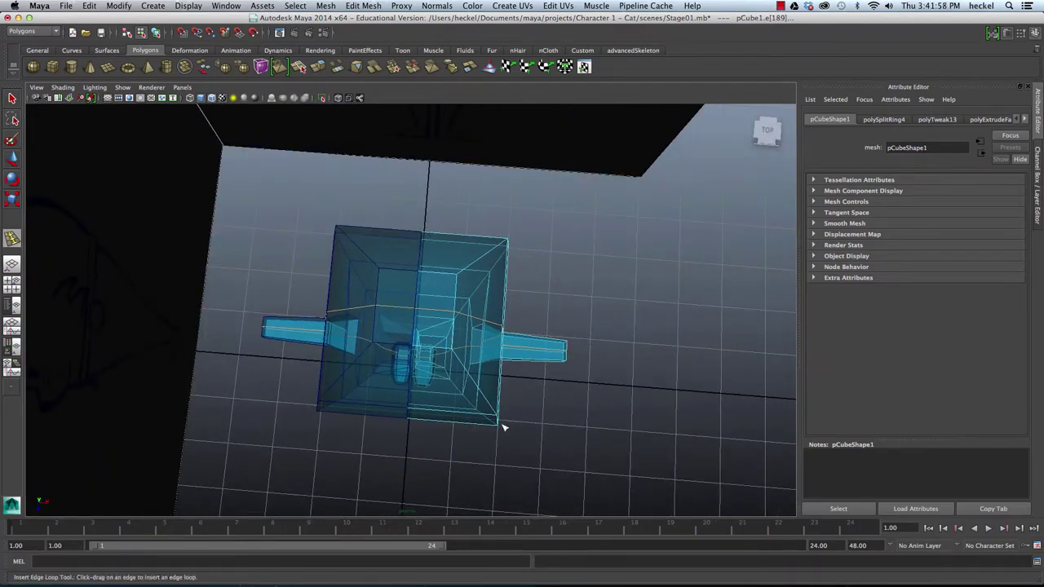
{"action": "left_click_drag", "start_coordinate": [485, 392], "coordinate": [388, 349], "text": "alt"}
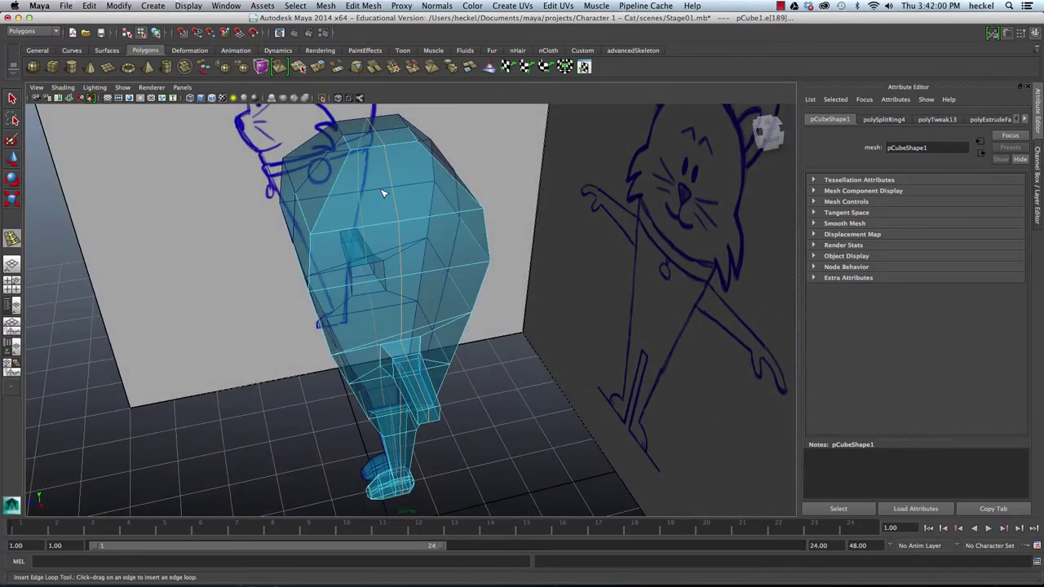
Step: Select the vertical edges running down the front and back corners of the torso, from the head to above the legs
{"action": "key", "text": "q"}
{"action": "left_click_drag", "start_coordinate": [382, 202], "coordinate": [408, 217], "text": "alt"}
{"action": "left_click", "coordinate": [406, 230]}
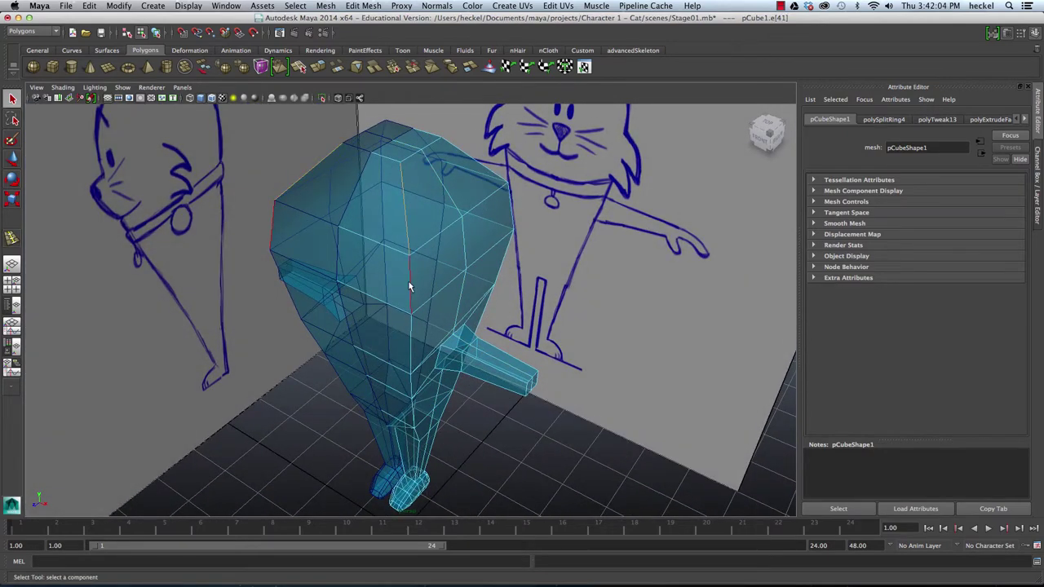
{"action": "left_click", "coordinate": [409, 282], "text": "shift"}
{"action": "left_click", "coordinate": [545, 297]}
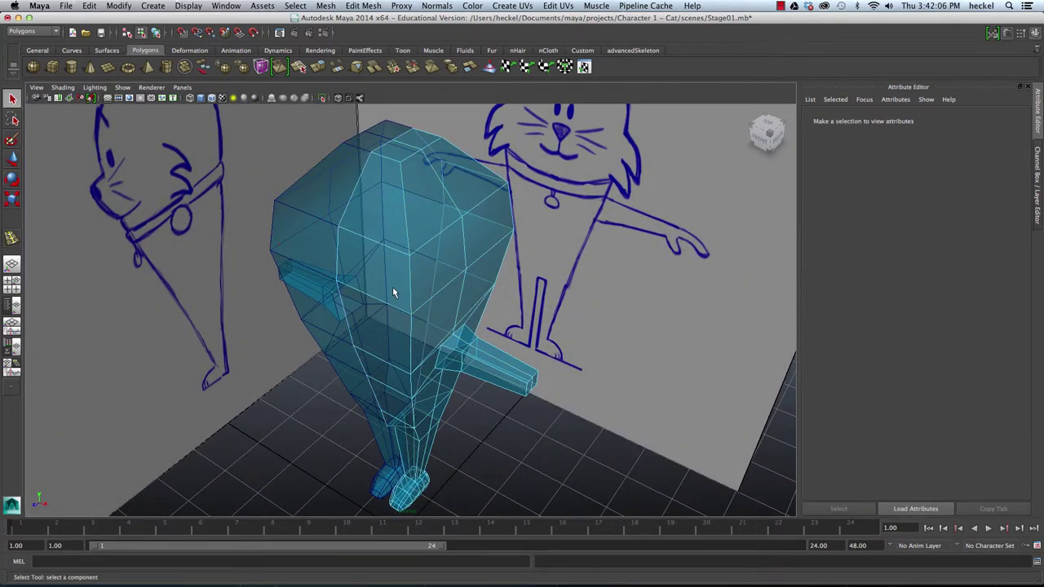
{"action": "double_click", "coordinate": [409, 280]}
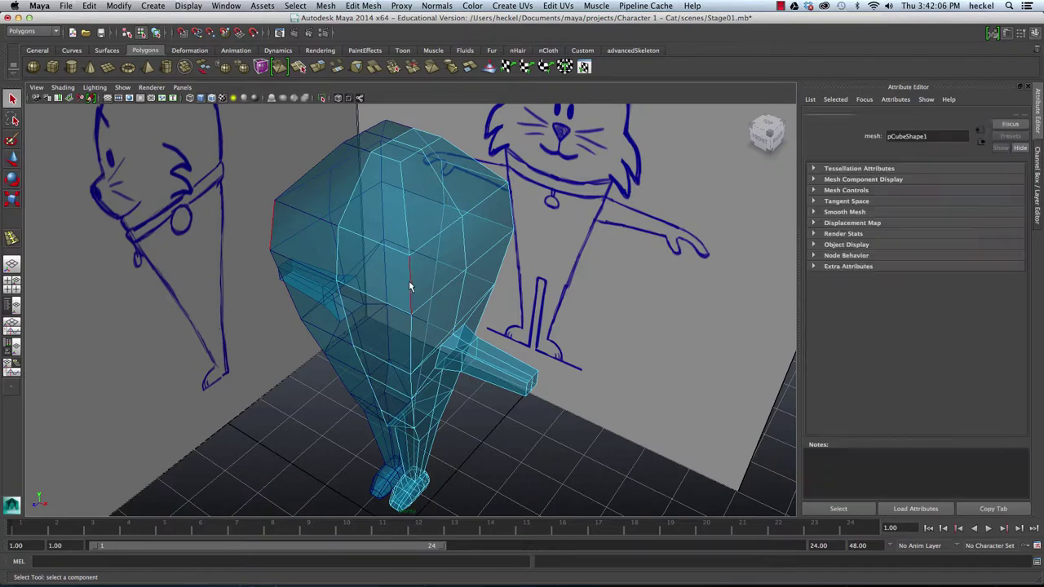
{"action": "left_click_drag", "start_coordinate": [437, 377], "coordinate": [447, 329], "text": "alt"}
{"action": "left_click", "coordinate": [410, 377], "text": "shift"}
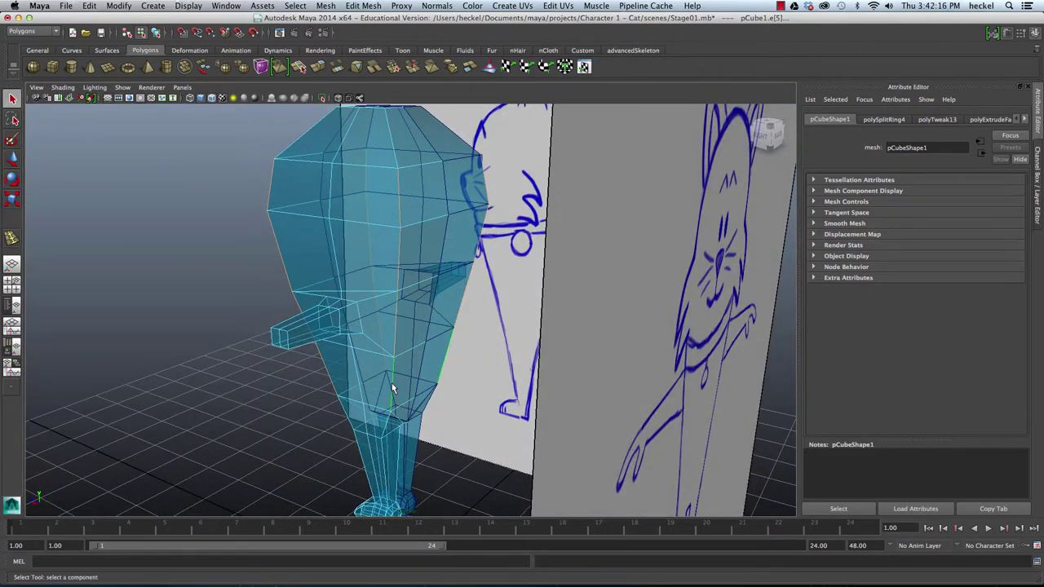
{"action": "mouse_move", "coordinate": [397, 383]}
{"action": "left_mouse_down", "text": "alt"}
{"action": "mouse_move", "coordinate": [485, 366]}
{"action": "mouse_move", "coordinate": [559, 321]}
{"action": "mouse_move", "coordinate": [429, 168]}
{"action": "mouse_move", "coordinate": [423, 197]}
{"action": "mouse_move", "coordinate": [392, 200]}
{"action": "mouse_move", "coordinate": [432, 214]}
{"action": "left_mouse_up", "text": "alt"}
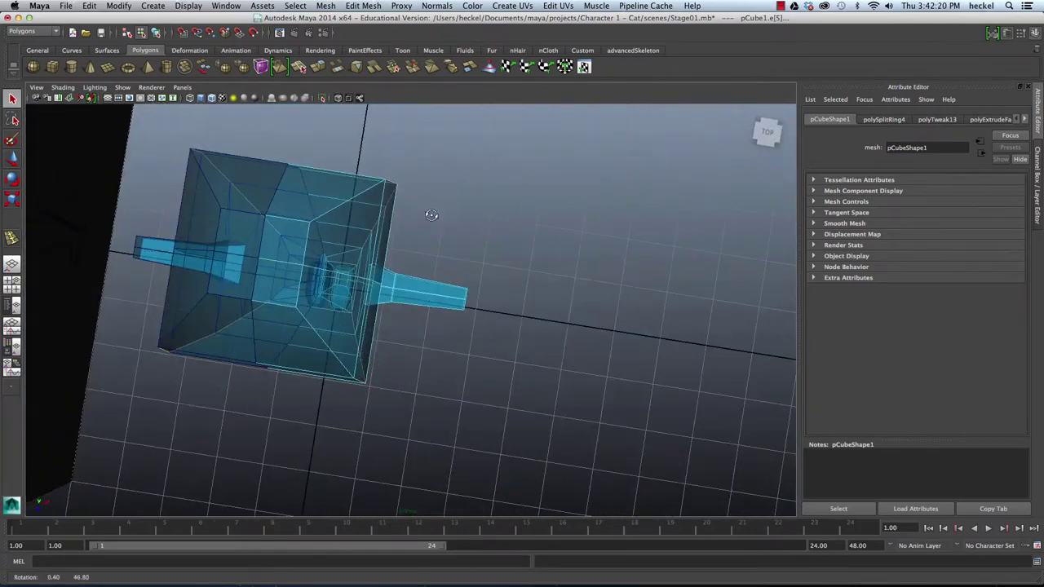
Step: Scale the selected corner edges inward along the depth axis to turn the square torso into a rounder, eight-sided form
{"action": "key", "text": "w"}
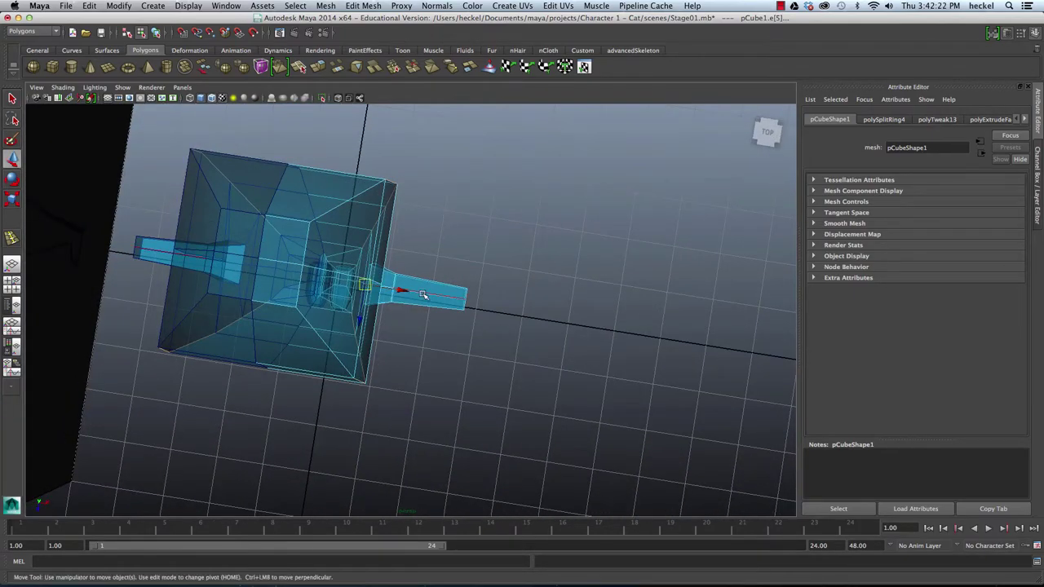
{"action": "mouse_move", "coordinate": [431, 284]}
{"action": "left_mouse_down", "text": "alt"}
{"action": "mouse_move", "coordinate": [405, 208]}
{"action": "mouse_move", "coordinate": [363, 188]}
{"action": "mouse_move", "coordinate": [378, 211]}
{"action": "left_mouse_up", "text": "alt"}
{"action": "mouse_move", "coordinate": [392, 267]}
{"action": "left_mouse_down", "text": "alt"}
{"action": "mouse_move", "coordinate": [345, 211]}
{"action": "mouse_move", "coordinate": [386, 288]}
{"action": "left_mouse_up", "text": "alt"}
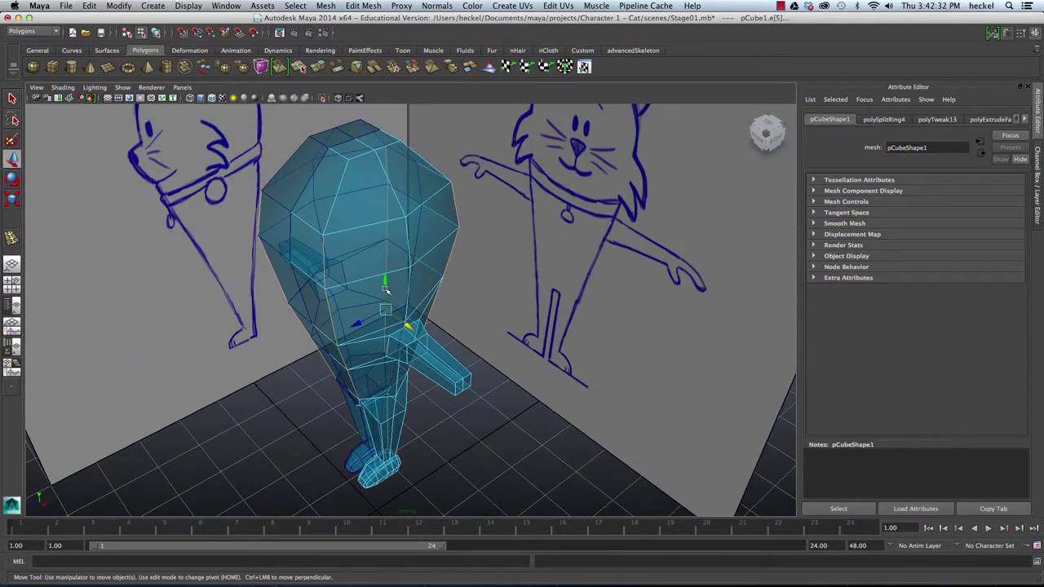
{"action": "key", "text": "r"}
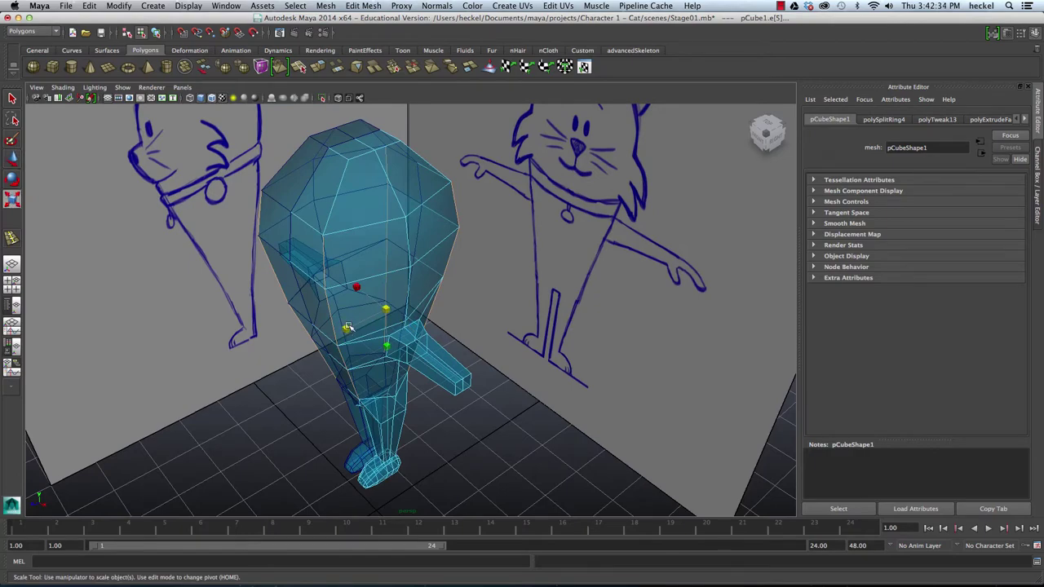
{"action": "left_click_drag", "start_coordinate": [348, 328], "coordinate": [471, 295]}
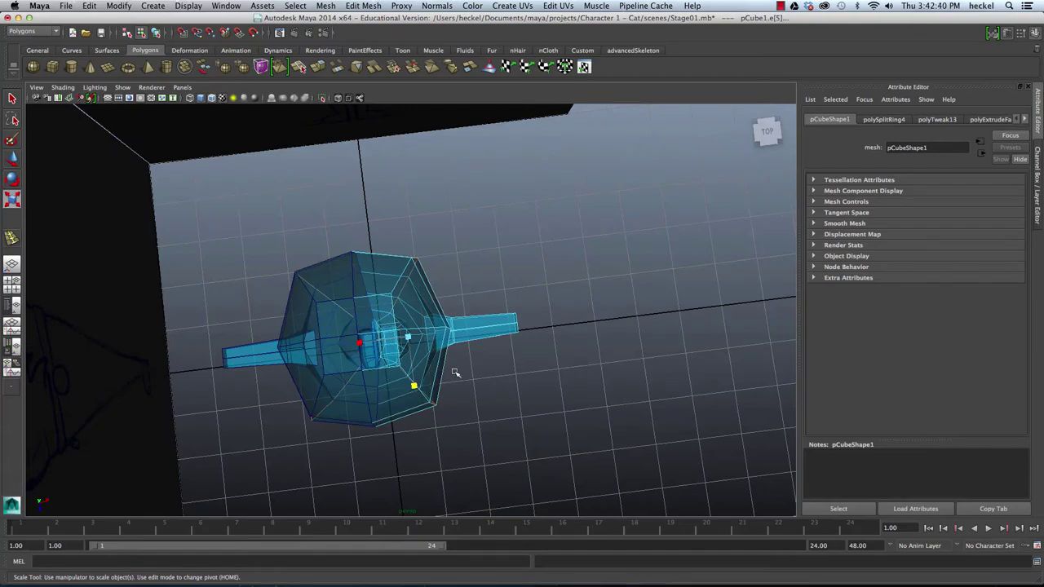
Step: Examine the rounded torso, arms, legs and feet from above, the front and the sides against the reference drawings
{"action": "left_click_drag", "start_coordinate": [456, 372], "coordinate": [477, 280], "text": "alt"}
{"action": "middle_click_drag", "start_coordinate": [477, 280], "coordinate": [462, 177], "text": "alt"}
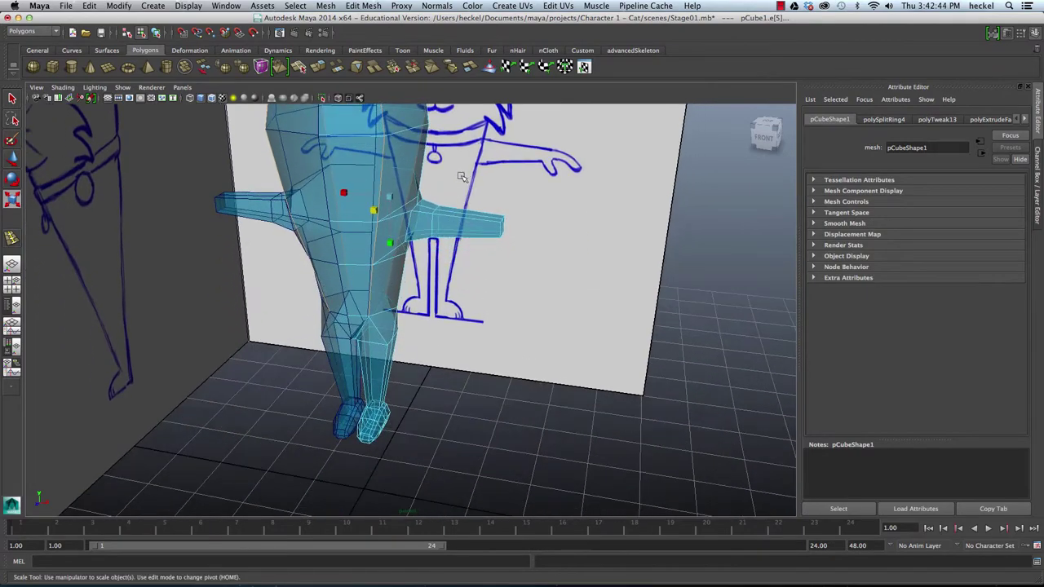
{"action": "left_click_drag", "start_coordinate": [462, 177], "coordinate": [481, 244], "text": "alt"}
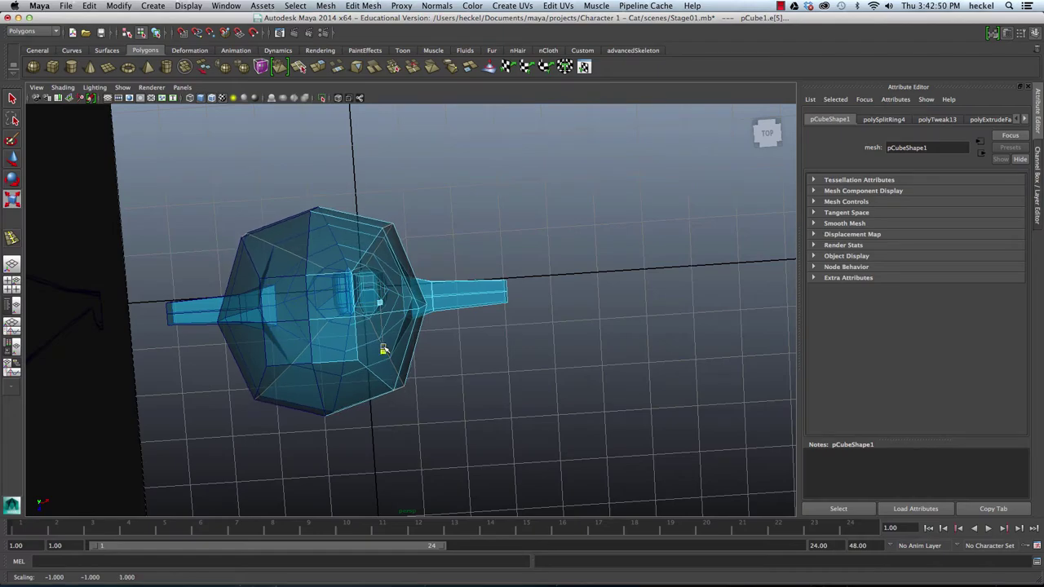
{"action": "mouse_move", "coordinate": [512, 302]}
{"action": "left_mouse_down", "text": "alt"}
{"action": "mouse_move", "coordinate": [415, 209]}
{"action": "mouse_move", "coordinate": [420, 233]}
{"action": "mouse_move", "coordinate": [432, 256]}
{"action": "mouse_move", "coordinate": [494, 217]}
{"action": "mouse_move", "coordinate": [479, 178]}
{"action": "mouse_move", "coordinate": [472, 192]}
{"action": "left_mouse_up", "text": "alt"}
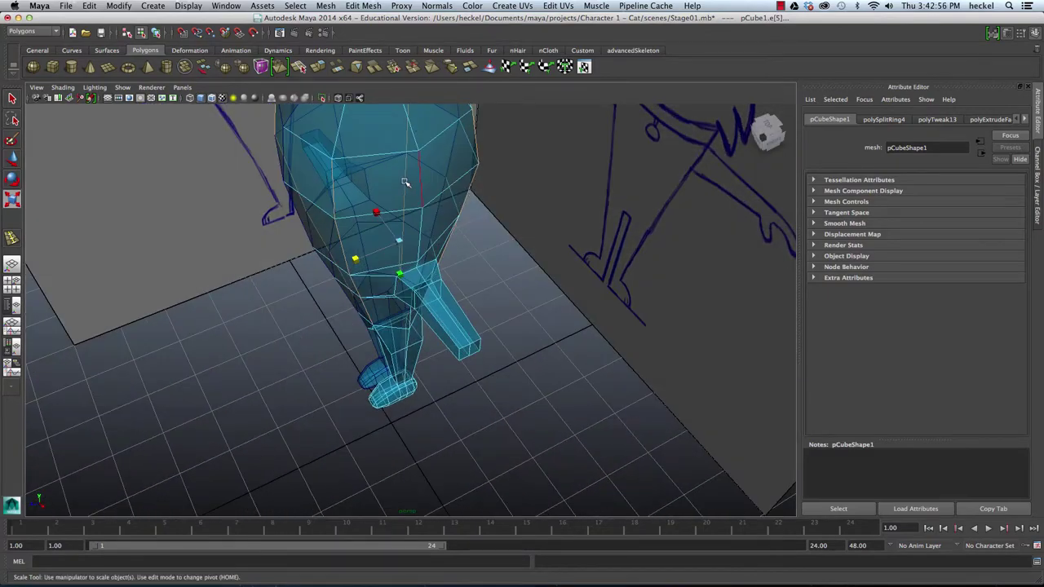
{"action": "left_click_drag", "start_coordinate": [405, 181], "coordinate": [444, 180], "text": "alt"}
{"action": "left_click_drag", "start_coordinate": [340, 164], "coordinate": [513, 214], "text": "alt"}
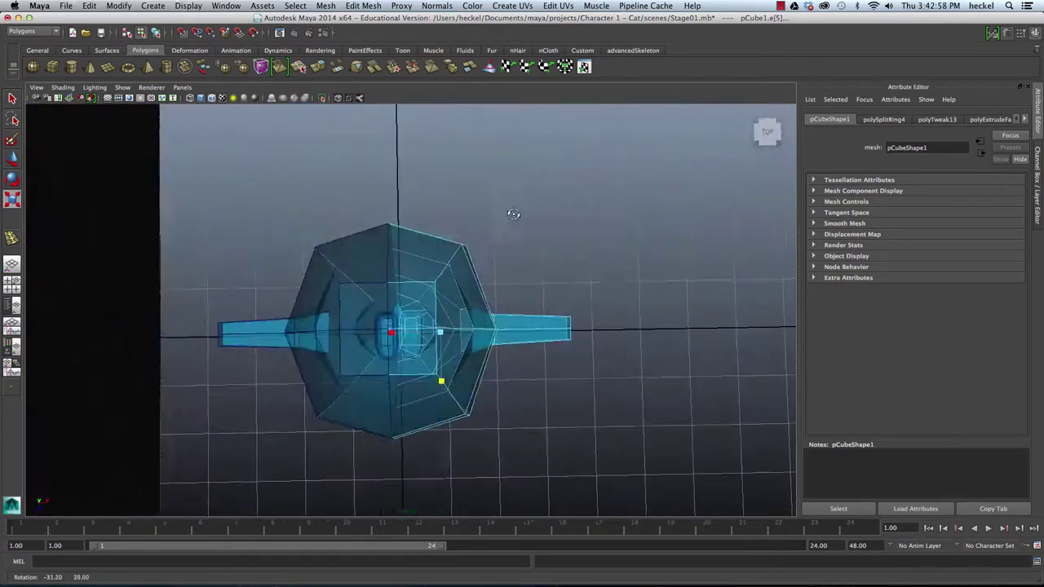
{"action": "mouse_move", "coordinate": [464, 266]}
{"action": "left_mouse_down", "text": "alt"}
{"action": "mouse_move", "coordinate": [465, 240]}
{"action": "mouse_move", "coordinate": [423, 189]}
{"action": "mouse_move", "coordinate": [369, 202]}
{"action": "mouse_move", "coordinate": [459, 210]}
{"action": "mouse_move", "coordinate": [385, 212]}
{"action": "mouse_move", "coordinate": [424, 215]}
{"action": "left_mouse_up", "text": "alt"}
{"action": "right_click_drag", "start_coordinate": [424, 215], "coordinate": [497, 194], "text": "alt"}
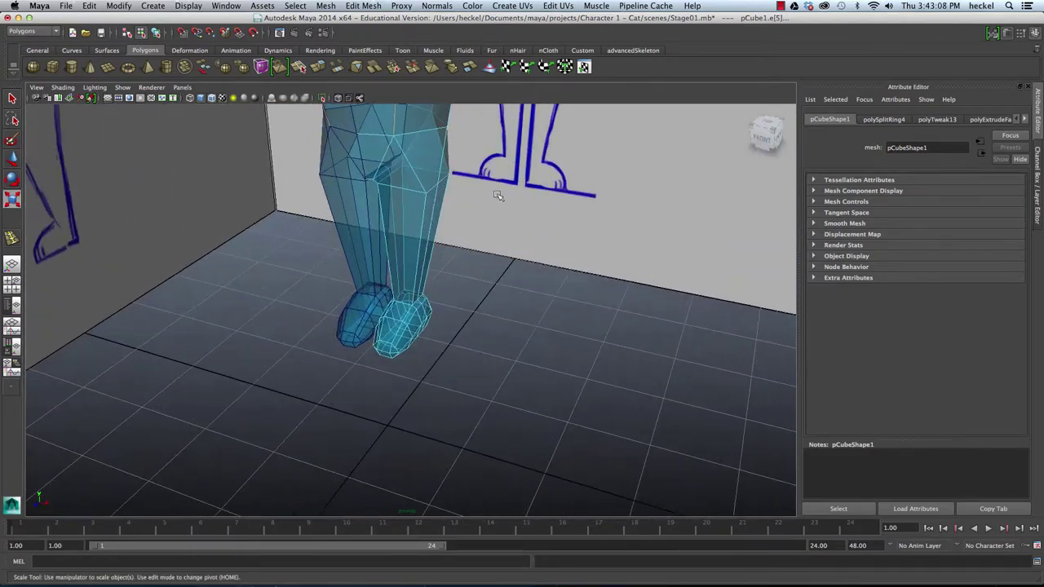
{"action": "middle_click_drag", "start_coordinate": [496, 193], "coordinate": [452, 299], "text": "alt"}
{"action": "left_click_drag", "start_coordinate": [452, 298], "coordinate": [466, 257], "text": "alt"}
{"action": "middle_click_drag", "start_coordinate": [467, 257], "coordinate": [480, 191], "text": "alt"}
{"action": "right_click_drag", "start_coordinate": [479, 191], "coordinate": [485, 212], "text": "alt"}
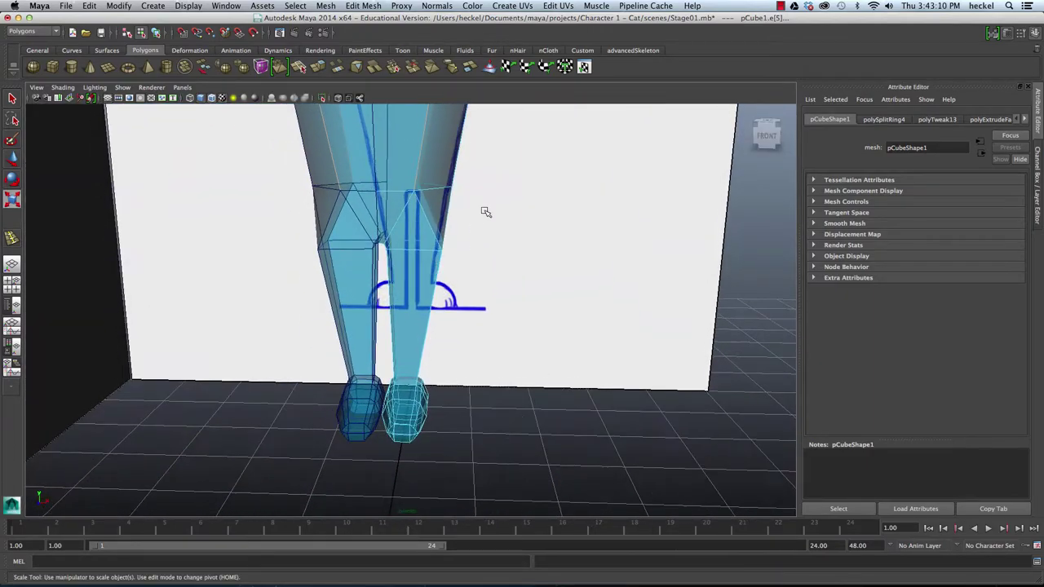
{"action": "left_click_drag", "start_coordinate": [485, 212], "coordinate": [468, 180], "text": "alt"}
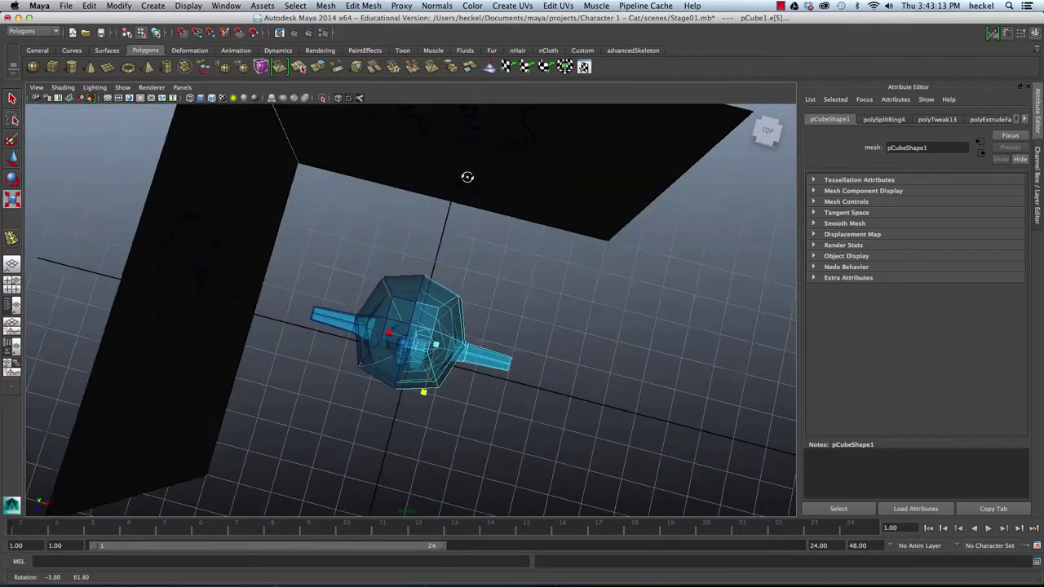
{"action": "right_click_drag", "start_coordinate": [468, 180], "coordinate": [531, 220], "text": "alt"}
{"action": "left_click_drag", "start_coordinate": [531, 219], "coordinate": [462, 258], "text": "alt"}
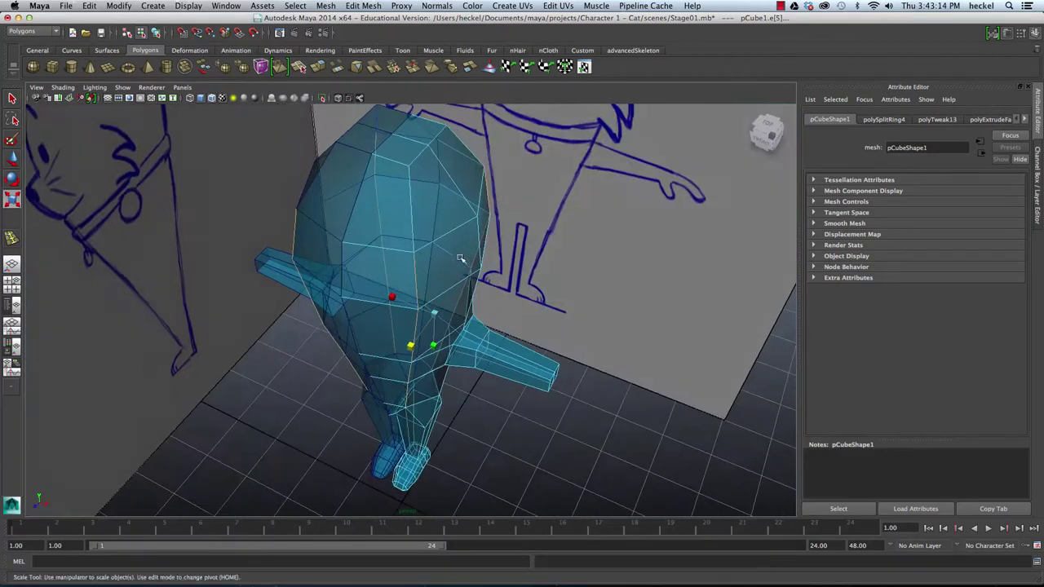
Step: Select the front and back corner vertices on top of the head and move them sideways towards the body's centre line
{"action": "right_click_drag", "start_coordinate": [462, 258], "coordinate": [486, 246], "text": "alt"}
{"action": "middle_click_drag", "start_coordinate": [450, 102], "coordinate": [443, 172], "text": "alt"}
{"action": "right_click_drag", "start_coordinate": [417, 219], "coordinate": [404, 218]}
{"action": "left_click", "coordinate": [415, 220]}
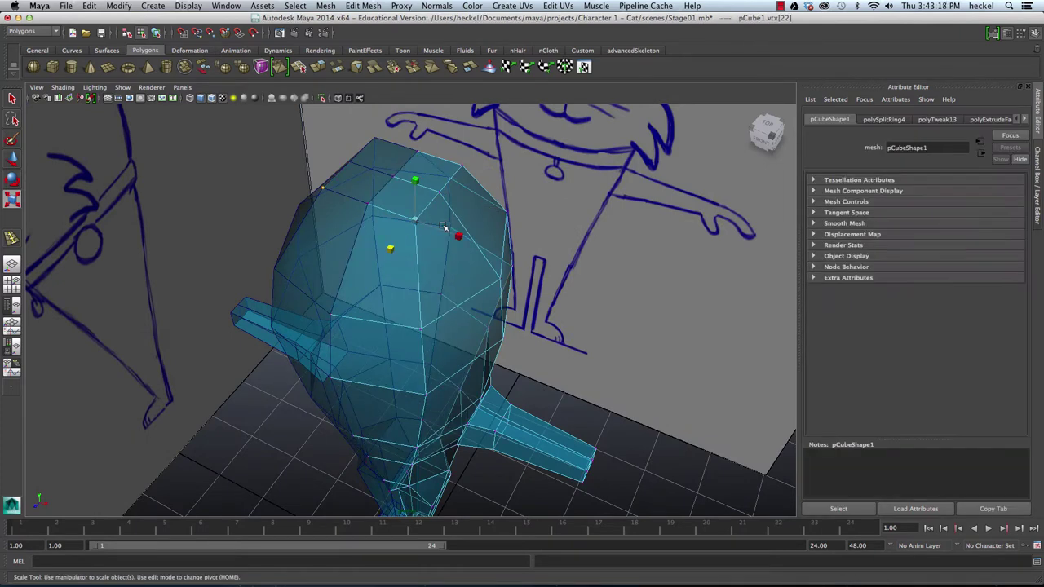
{"action": "key", "text": "w"}
{"action": "left_click", "coordinate": [462, 165], "text": "shift"}
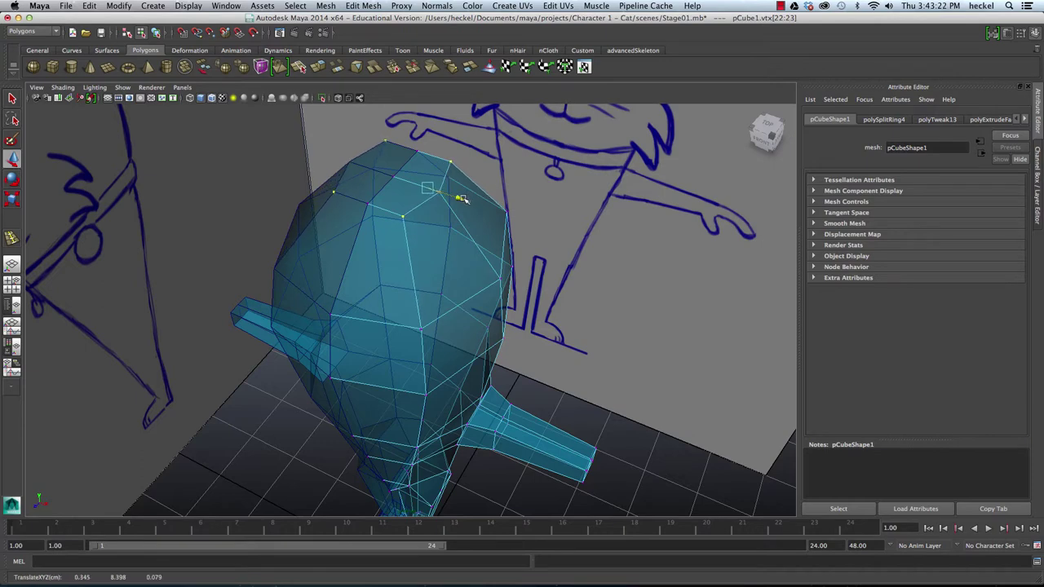
Step: Scale the two head-top corner vertices closer together in depth and adjust their sideways position to round the crown
{"action": "key", "text": "r"}
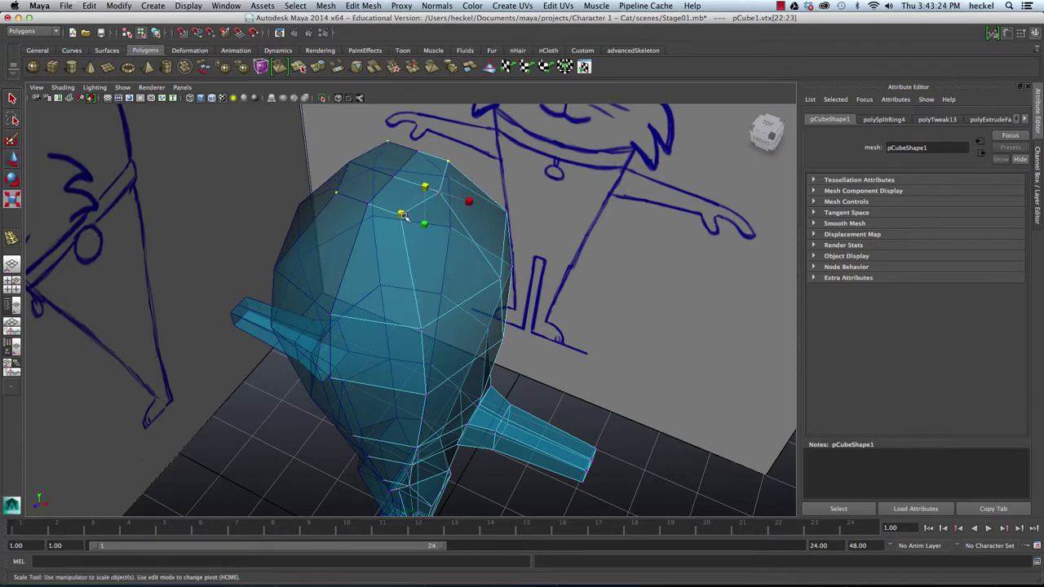
{"action": "left_click_drag", "start_coordinate": [407, 208], "coordinate": [504, 240], "text": "alt"}
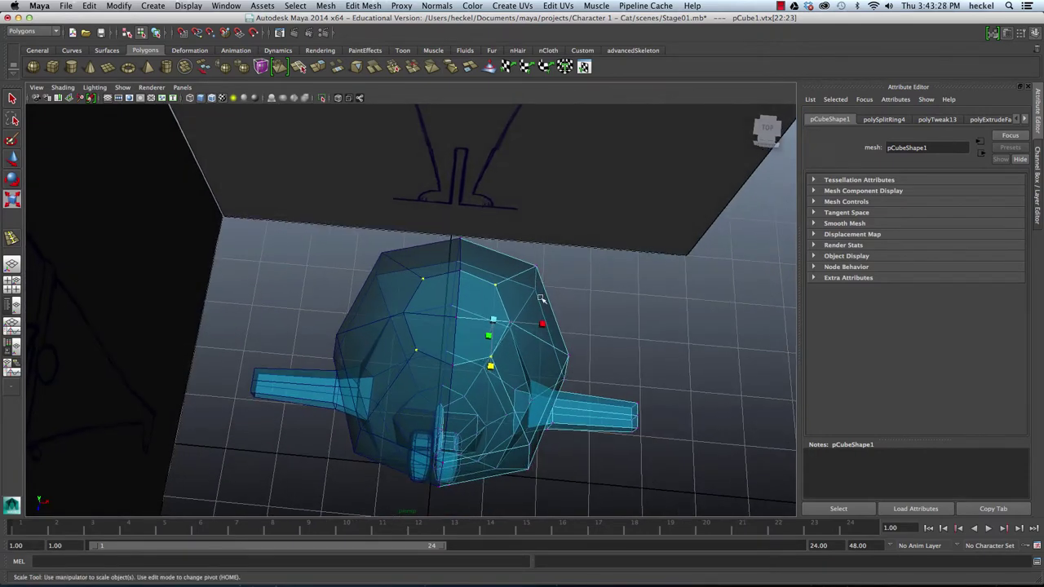
{"action": "key", "text": "w"}
{"action": "left_click_drag", "start_coordinate": [535, 326], "coordinate": [463, 199]}
{"action": "left_click", "coordinate": [531, 265]}
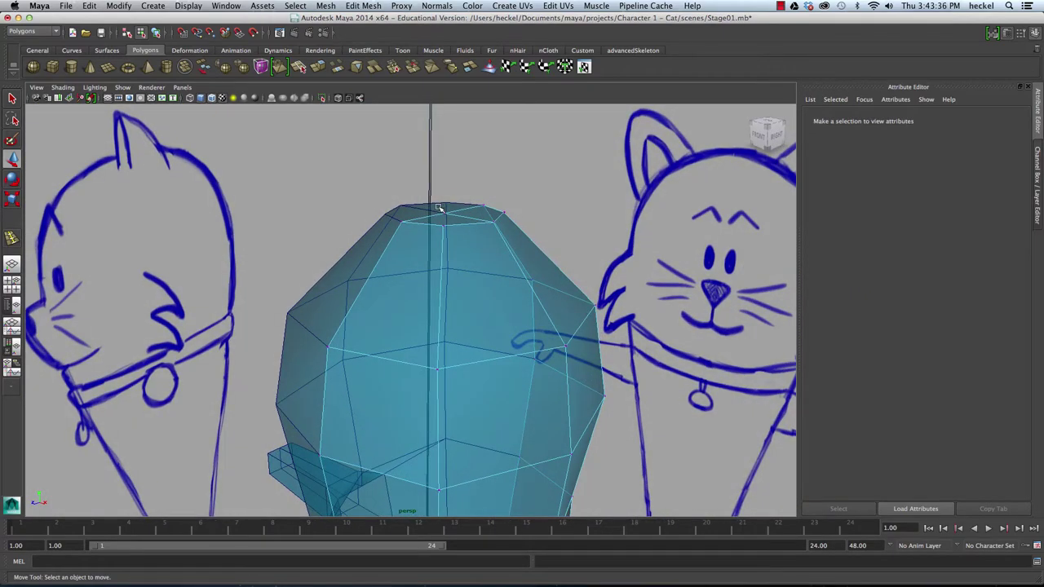
Step: Raise the centre vertex on top of the head to give the flat crown a domed shape
{"action": "left_click", "coordinate": [447, 214]}
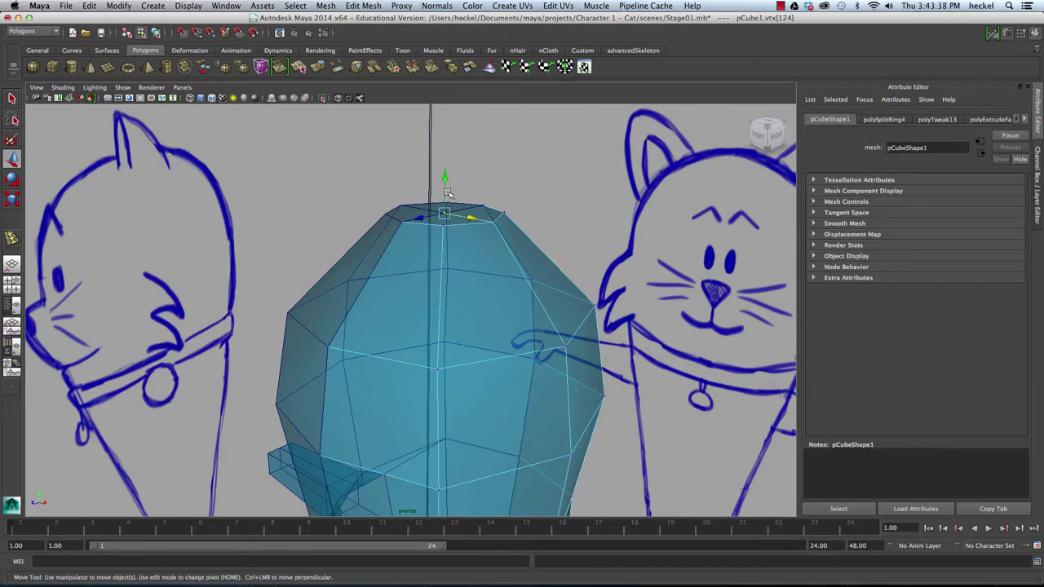
{"action": "left_click_drag", "start_coordinate": [446, 191], "coordinate": [532, 201]}
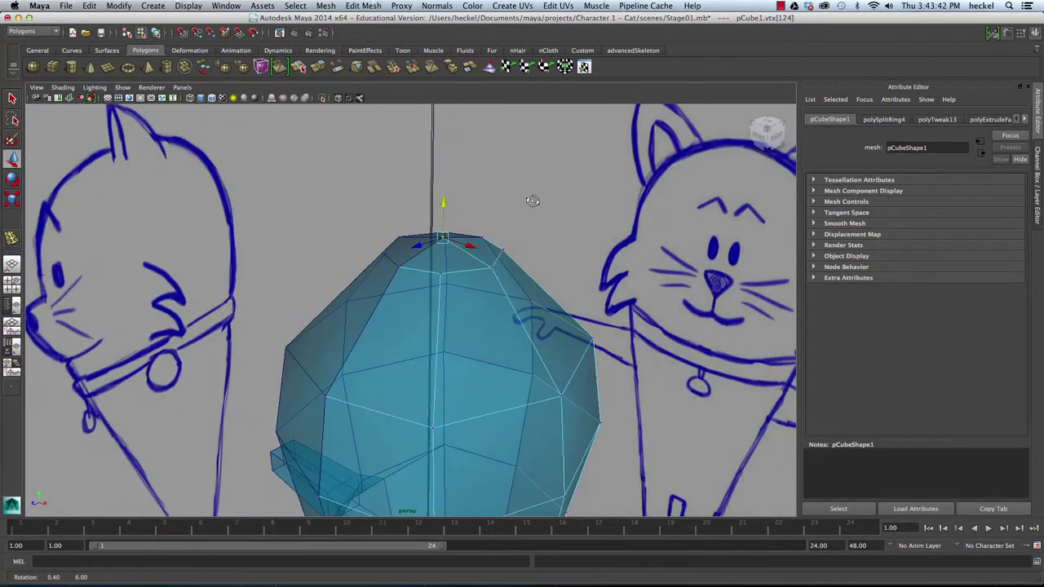
{"action": "left_click_drag", "start_coordinate": [446, 206], "coordinate": [446, 201]}
{"action": "left_click_drag", "start_coordinate": [517, 218], "coordinate": [566, 226], "text": "alt"}
{"action": "right_click_drag", "start_coordinate": [566, 226], "coordinate": [434, 217], "text": "alt"}
Step: In the front view, raise the forehead-level vertices and slightly lower the crown vertices to match the drawn head outline
{"action": "key", "text": "space"}
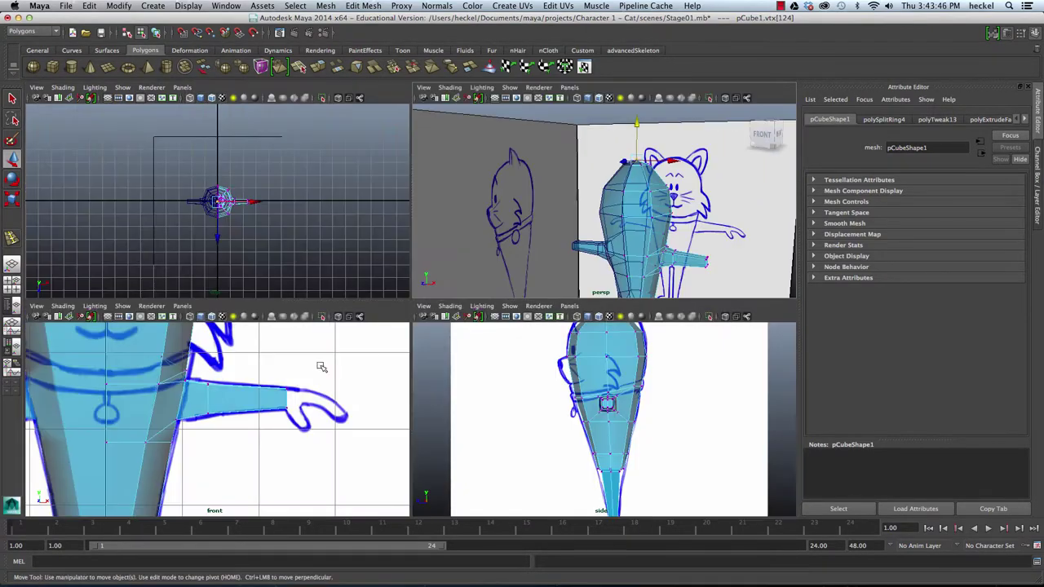
{"action": "key", "text": "space"}
{"action": "scroll", "coordinate": [527, 363], "scroll_direction": "up", "scroll_amount": 6}
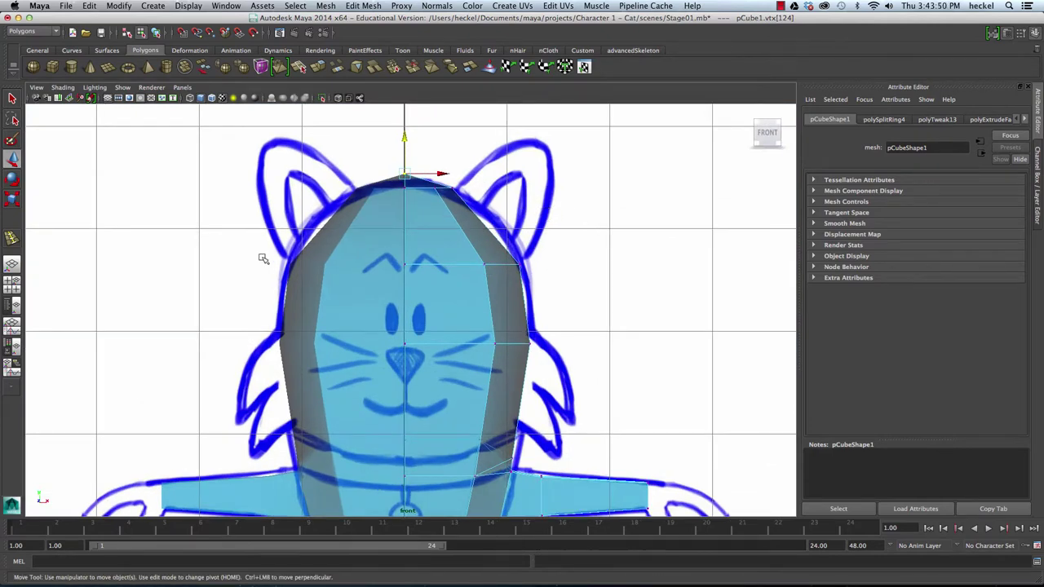
{"action": "left_click_drag", "start_coordinate": [497, 280], "coordinate": [528, 261]}
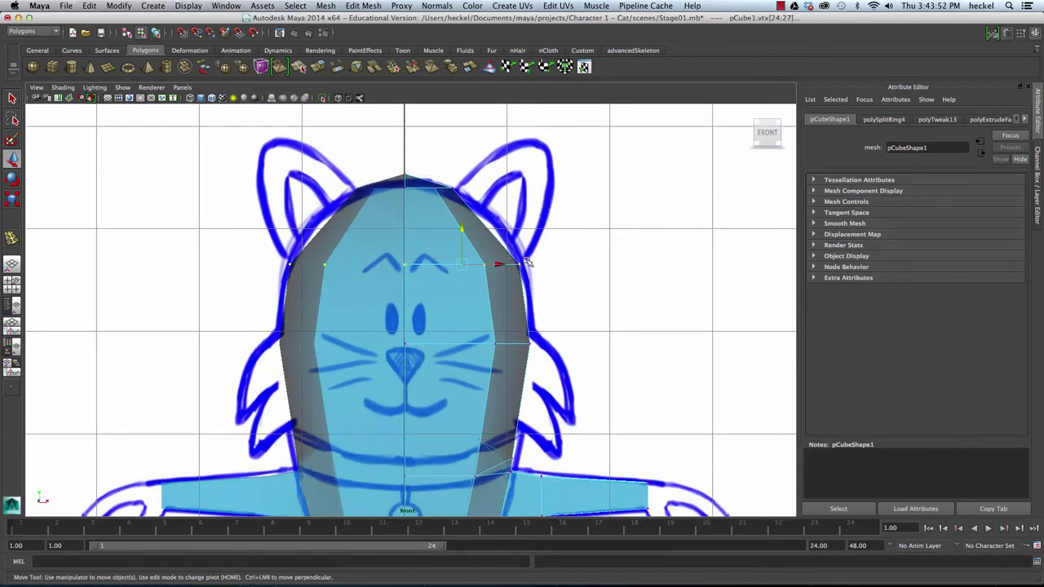
{"action": "left_click_drag", "start_coordinate": [463, 232], "coordinate": [462, 225]}
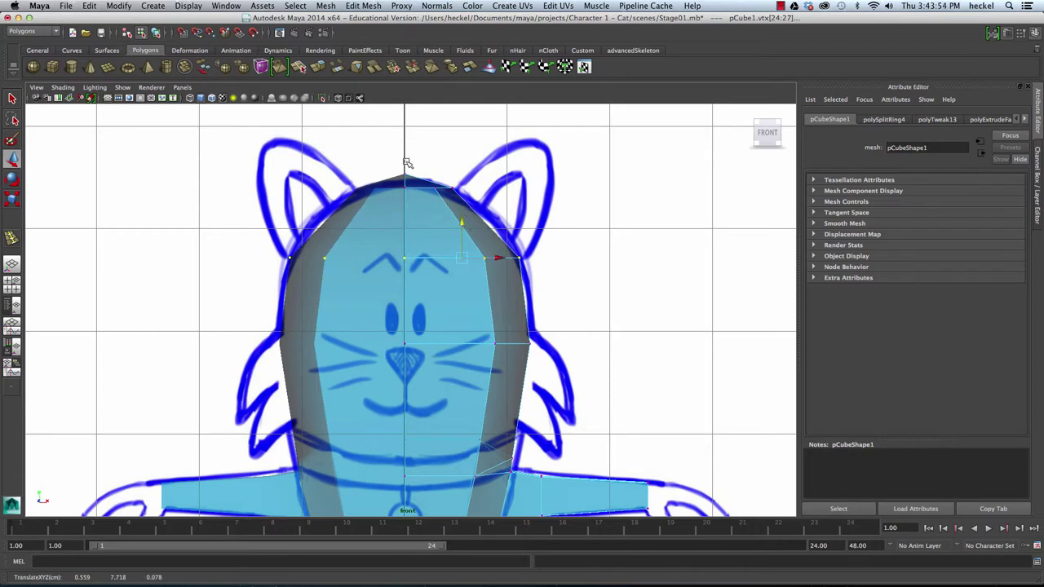
{"action": "left_click_drag", "start_coordinate": [369, 156], "coordinate": [430, 155]}
{"action": "left_click", "coordinate": [574, 201]}
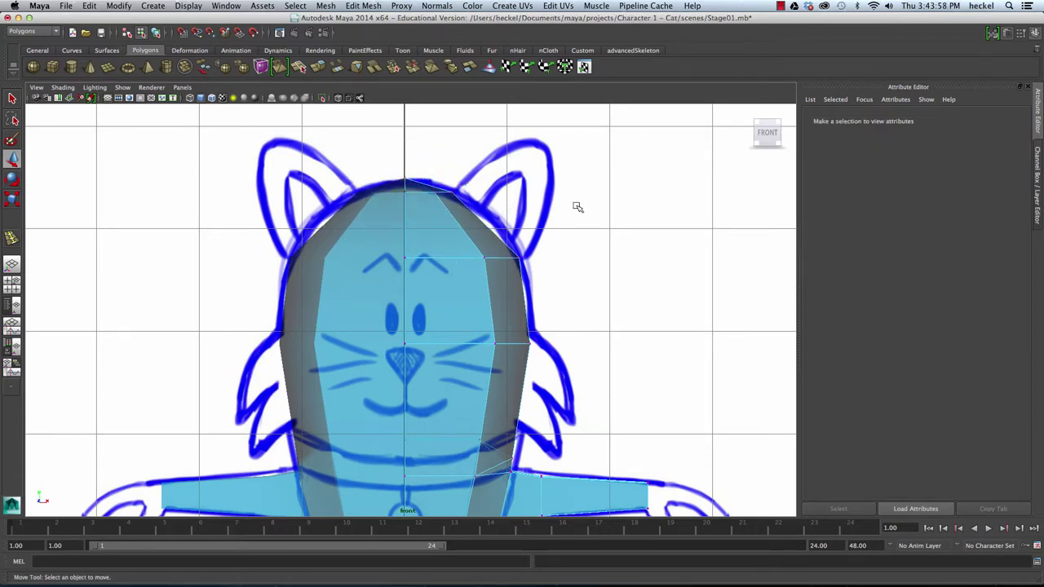
{"action": "key", "text": "space"}
{"action": "key", "text": "space"}
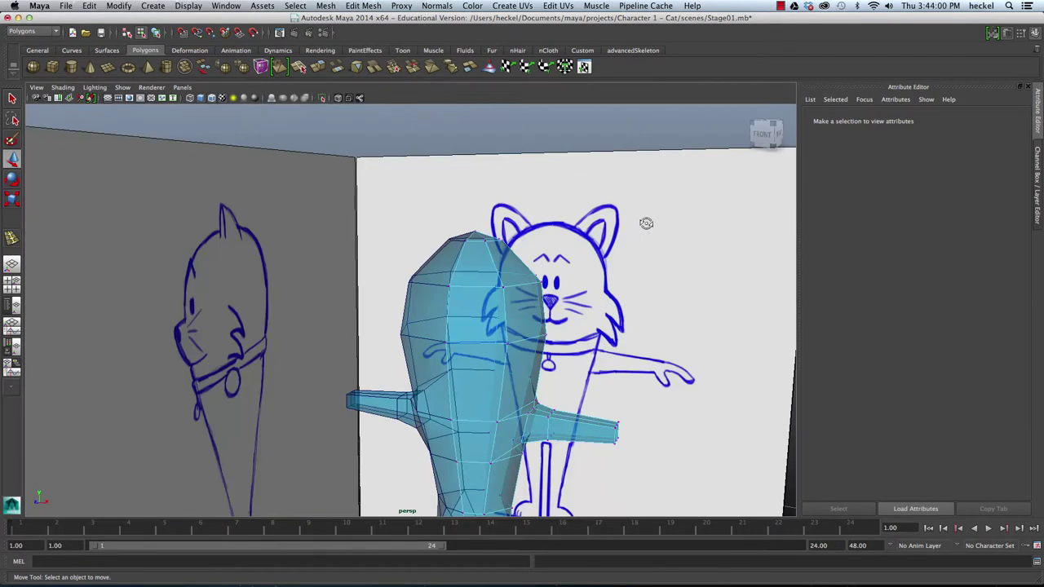
Step: Insert an edge loop running down the front of the cat's legs and over the crotch area
{"action": "left_click_drag", "start_coordinate": [645, 224], "coordinate": [618, 213], "text": "alt"}
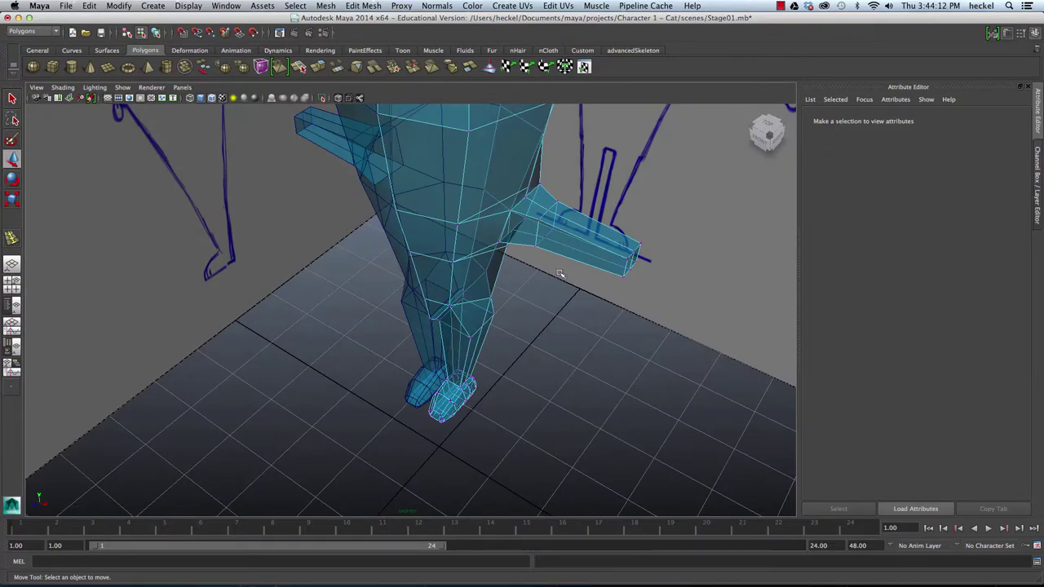
{"action": "left_click_drag", "start_coordinate": [572, 259], "coordinate": [562, 224], "text": "alt"}
{"action": "right_click_drag", "start_coordinate": [561, 224], "coordinate": [558, 246], "text": "alt"}
{"action": "left_click_drag", "start_coordinate": [496, 257], "coordinate": [504, 264], "text": "alt"}
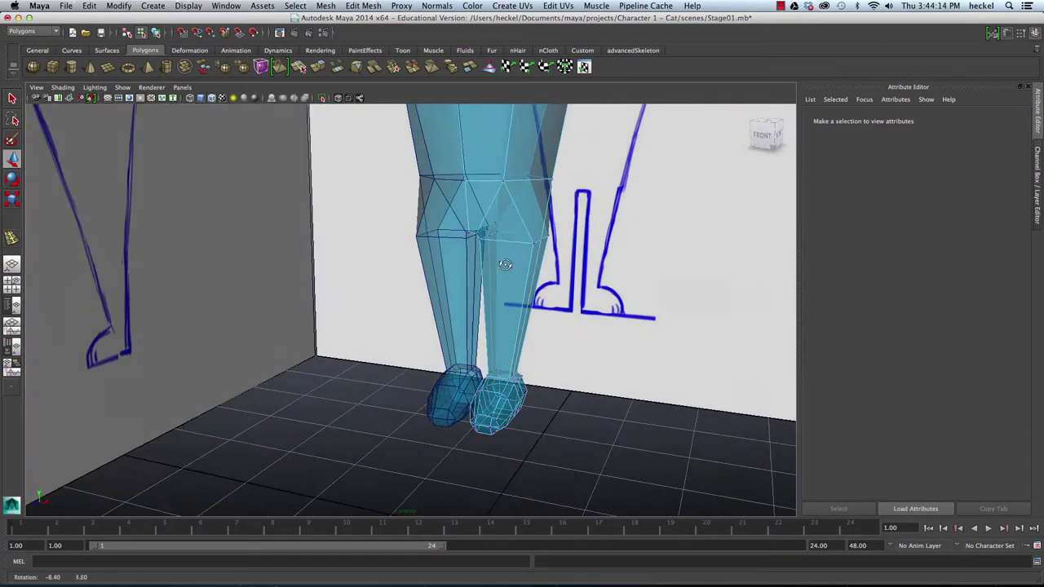
{"action": "mouse_move", "coordinate": [522, 261]}
{"action": "middle_mouse_down", "text": "alt"}
{"action": "mouse_move", "coordinate": [500, 242]}
{"action": "mouse_move", "coordinate": [440, 234]}
{"action": "middle_mouse_up", "text": "alt"}
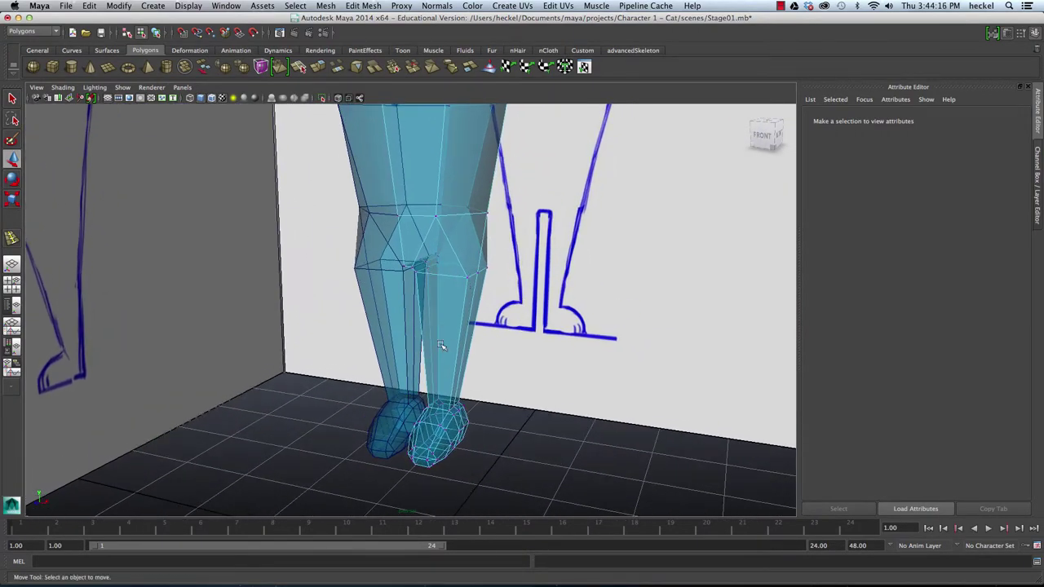
{"action": "left_click", "coordinate": [364, 6]}
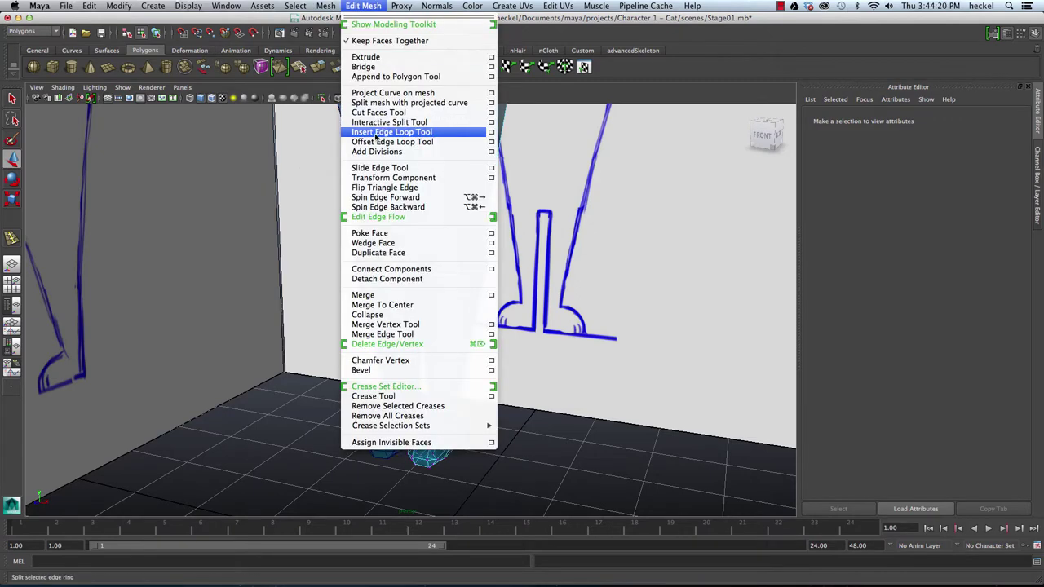
{"action": "left_click", "coordinate": [377, 136]}
{"action": "right_click_drag", "start_coordinate": [389, 343], "coordinate": [471, 349], "text": "alt"}
{"action": "left_click_drag", "start_coordinate": [470, 349], "coordinate": [496, 284], "text": "alt"}
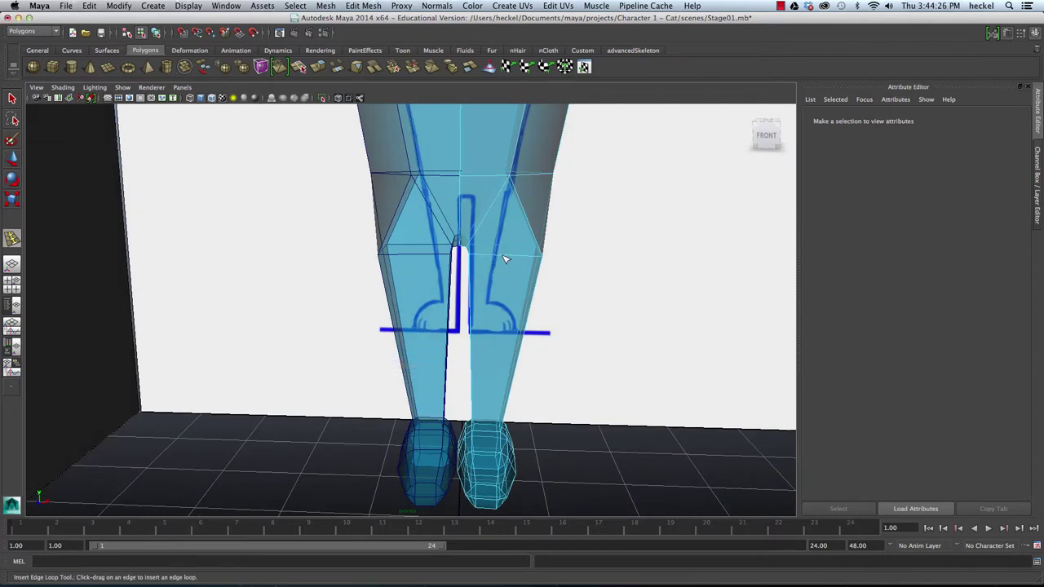
{"action": "left_click_drag", "start_coordinate": [506, 260], "coordinate": [572, 283]}
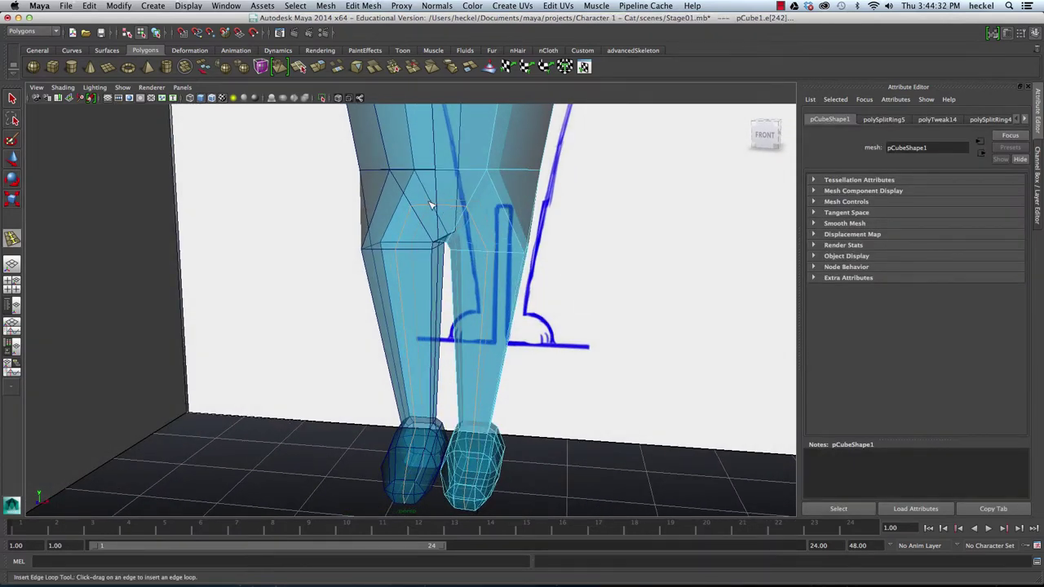
Step: Examine how the new edge loop runs through the crotch and lower legs from several angles
{"action": "left_click_drag", "start_coordinate": [487, 281], "coordinate": [455, 325], "text": "alt"}
{"action": "scroll", "coordinate": [473, 220], "scroll_direction": "down", "scroll_amount": 3}
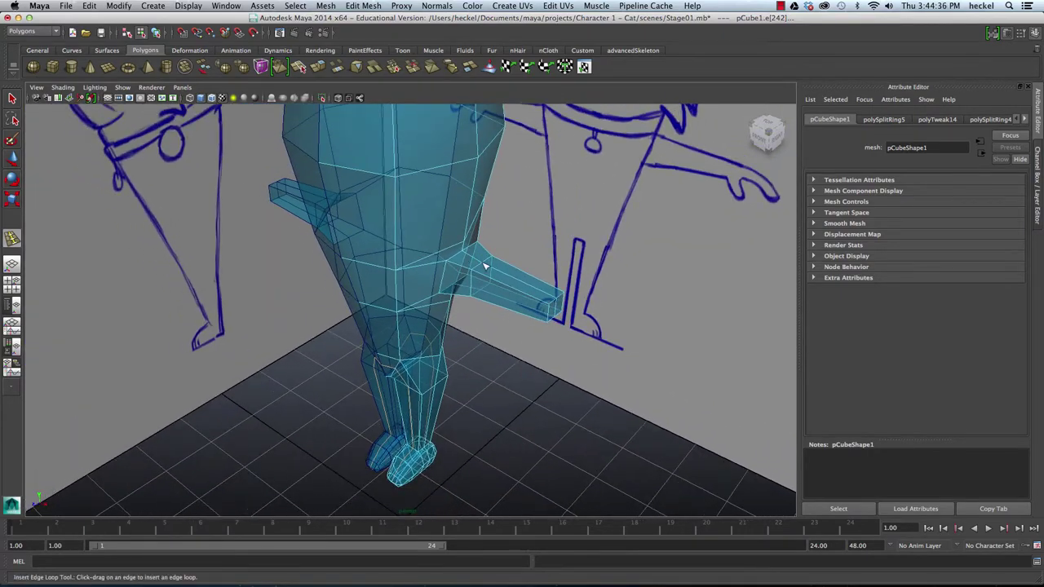
{"action": "left_click_drag", "start_coordinate": [534, 331], "coordinate": [424, 282], "text": "alt"}
{"action": "scroll", "coordinate": [469, 322], "scroll_direction": "up", "scroll_amount": 6}
{"action": "middle_click_drag", "start_coordinate": [504, 351], "coordinate": [504, 219], "text": "alt"}
{"action": "left_click_drag", "start_coordinate": [436, 208], "coordinate": [513, 226], "text": "alt"}
{"action": "middle_click_drag", "start_coordinate": [562, 242], "coordinate": [482, 224], "text": "alt"}
{"action": "left_click_drag", "start_coordinate": [571, 231], "coordinate": [471, 224], "text": "alt"}
{"action": "left_click_drag", "start_coordinate": [402, 229], "coordinate": [370, 249], "text": "alt"}
{"action": "right_click_drag", "start_coordinate": [387, 284], "coordinate": [415, 276], "text": "alt"}
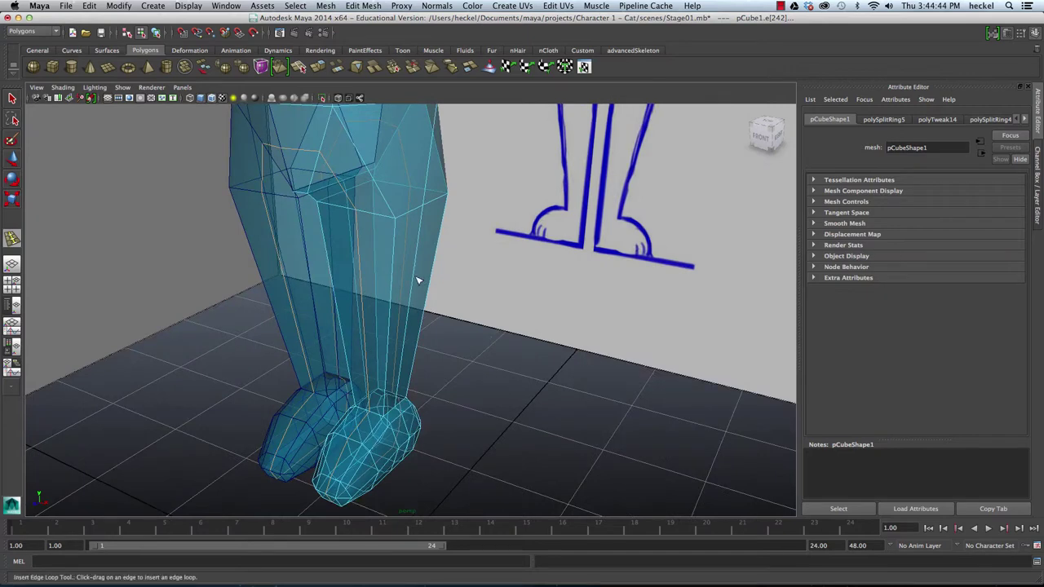
Step: Select a pair of opposite vertical edges on the lower leg and scale them in depth to round it
{"action": "key", "text": "q"}
{"action": "left_click", "coordinate": [333, 278]}
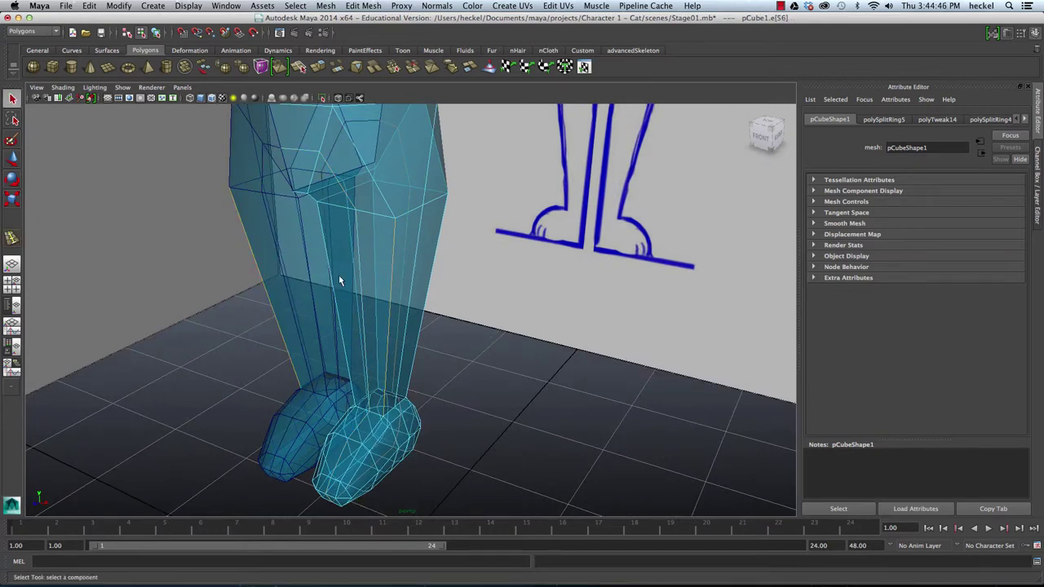
{"action": "left_click", "coordinate": [328, 278], "text": "shift"}
{"action": "left_click_drag", "start_coordinate": [495, 270], "coordinate": [409, 258], "text": "alt"}
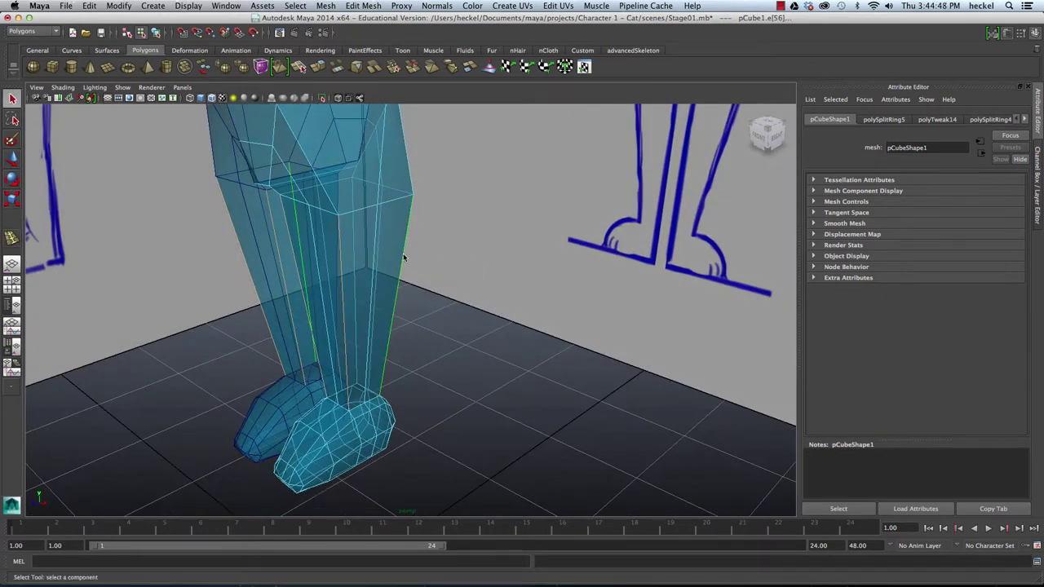
{"action": "middle_click_drag", "start_coordinate": [403, 258], "coordinate": [488, 271], "text": "alt"}
{"action": "left_click_drag", "start_coordinate": [418, 261], "coordinate": [376, 258], "text": "alt"}
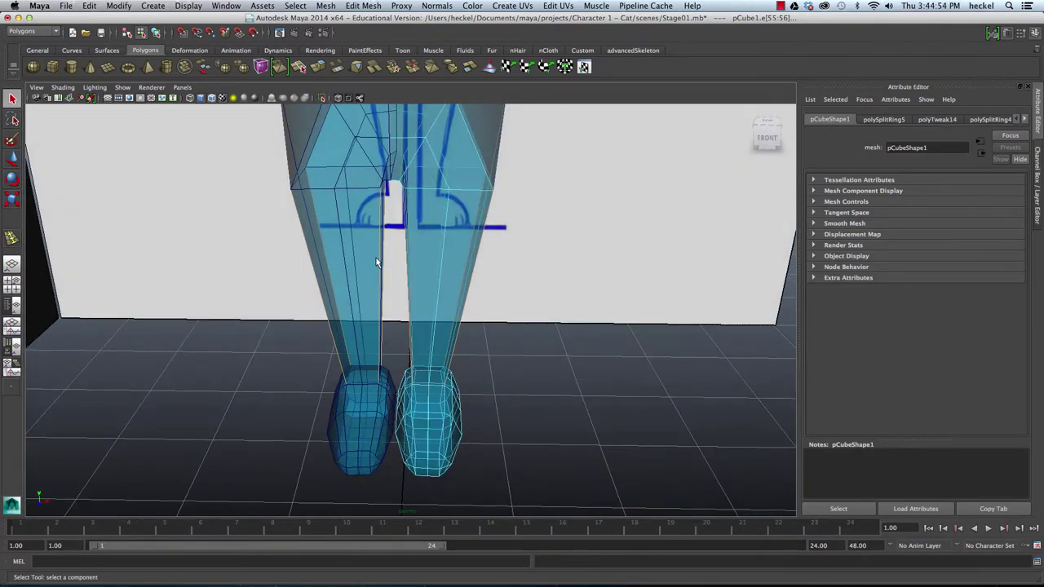
{"action": "key", "text": "r"}
{"action": "mouse_move", "coordinate": [496, 286]}
{"action": "left_mouse_down"}
{"action": "mouse_move", "coordinate": [364, 266]}
{"action": "mouse_move", "coordinate": [438, 258]}
{"action": "mouse_move", "coordinate": [450, 301]}
{"action": "mouse_move", "coordinate": [399, 265]}
{"action": "mouse_move", "coordinate": [549, 257]}
{"action": "mouse_move", "coordinate": [522, 268]}
{"action": "mouse_move", "coordinate": [510, 299]}
{"action": "mouse_move", "coordinate": [488, 272]}
{"action": "left_mouse_up"}
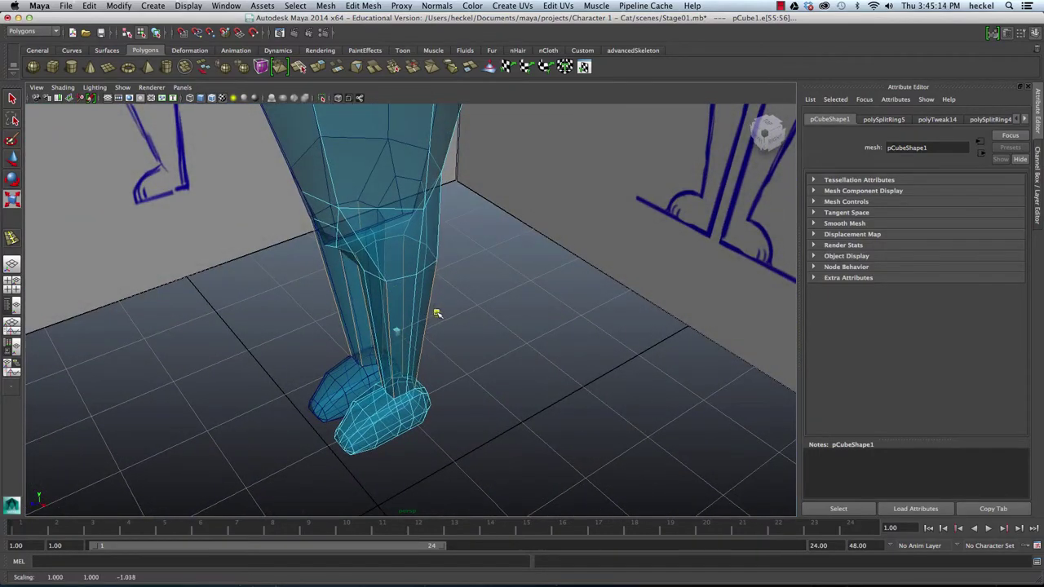
Step: Select another vertical edge on the lower leg and scale the selection in depth, checking the side profile, then clear the selection
{"action": "left_click_drag", "start_coordinate": [445, 286], "coordinate": [427, 250], "text": "alt"}
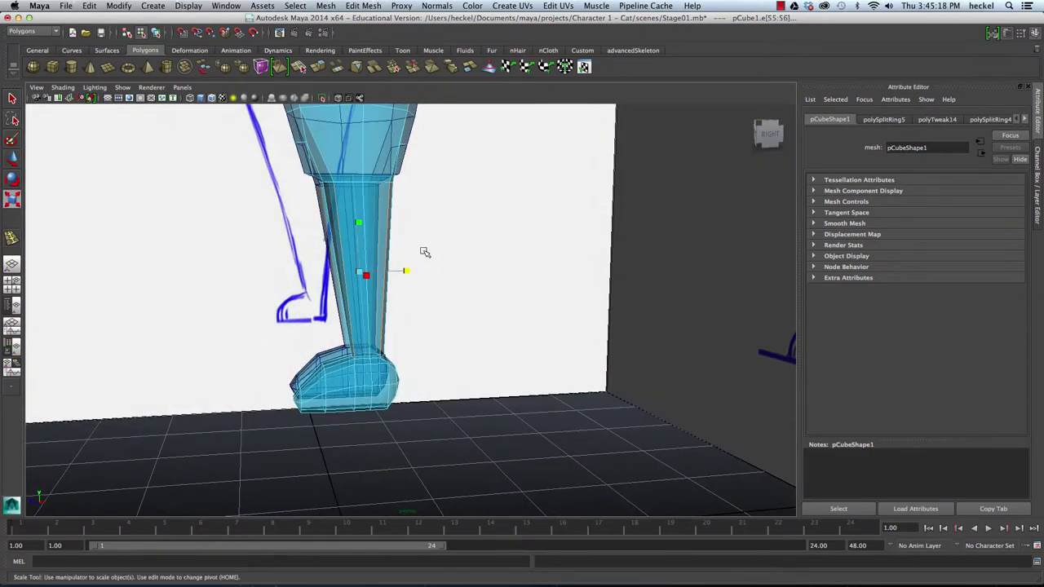
{"action": "middle_click_drag", "start_coordinate": [424, 252], "coordinate": [480, 268], "text": "alt"}
{"action": "right_click_drag", "start_coordinate": [480, 268], "coordinate": [499, 270], "text": "alt"}
{"action": "left_click_drag", "start_coordinate": [499, 270], "coordinate": [407, 303], "text": "alt"}
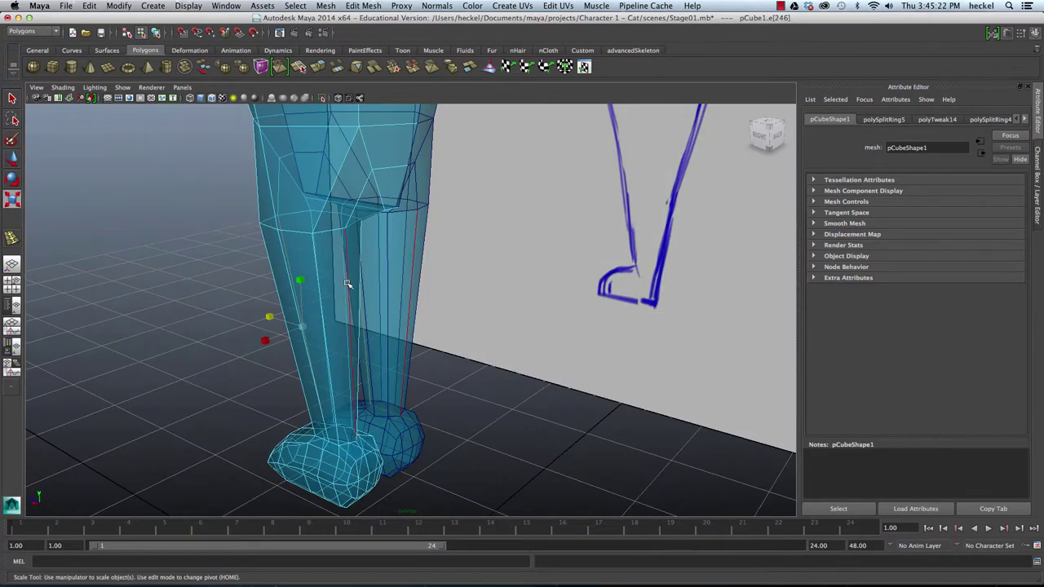
{"action": "left_click_drag", "start_coordinate": [347, 280], "coordinate": [313, 333], "text": "alt"}
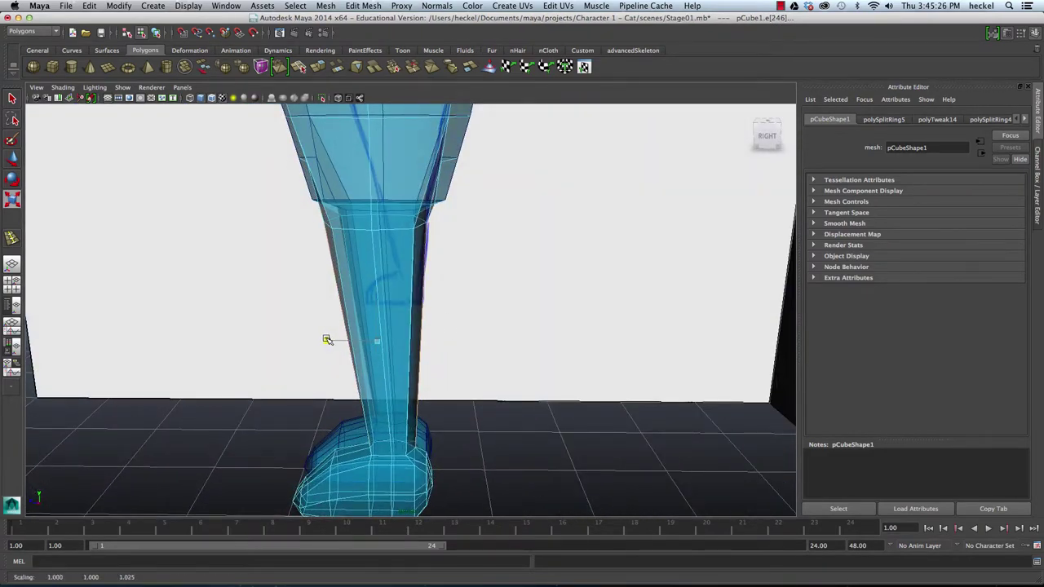
{"action": "left_click", "coordinate": [461, 338]}
Step: Switch to vertex editing and move the outer front vertex of the ankle ring sideways to round the ankle
{"action": "left_click_drag", "start_coordinate": [461, 338], "coordinate": [446, 310], "text": "alt"}
{"action": "middle_click_drag", "start_coordinate": [447, 310], "coordinate": [453, 343], "text": "alt"}
{"action": "left_click_drag", "start_coordinate": [453, 342], "coordinate": [461, 387], "text": "alt"}
{"action": "key", "text": "r"}
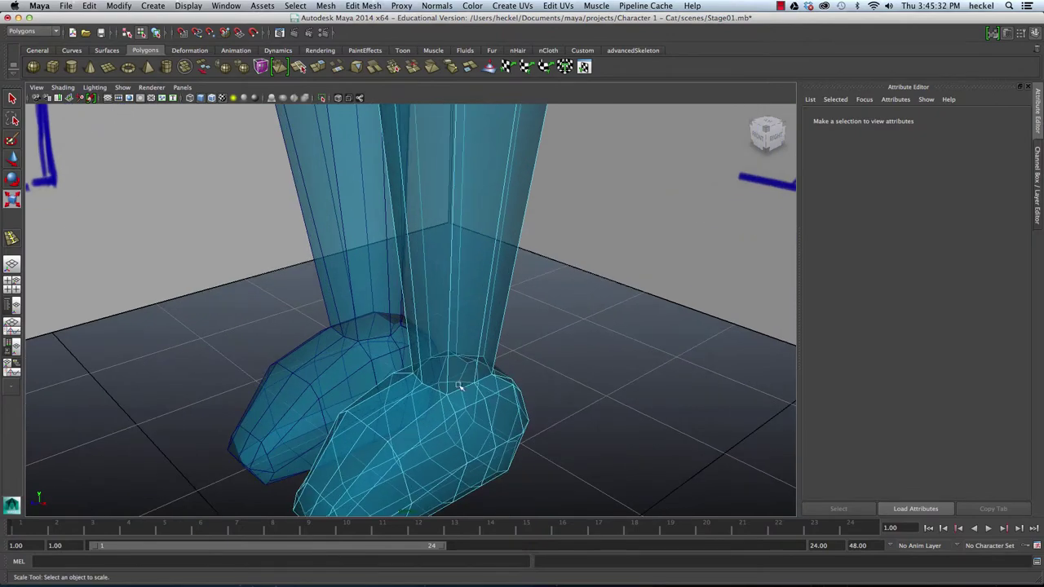
{"action": "right_click", "coordinate": [423, 384]}
{"action": "right_click_drag", "start_coordinate": [378, 353], "coordinate": [378, 350]}
{"action": "left_click", "coordinate": [422, 383]}
{"action": "mouse_move", "coordinate": [423, 384]}
{"action": "left_mouse_down", "text": "alt"}
{"action": "mouse_move", "coordinate": [445, 400]}
{"action": "mouse_move", "coordinate": [513, 412]}
{"action": "mouse_move", "coordinate": [445, 406]}
{"action": "mouse_move", "coordinate": [407, 359]}
{"action": "mouse_move", "coordinate": [397, 405]}
{"action": "mouse_move", "coordinate": [432, 385]}
{"action": "mouse_move", "coordinate": [396, 373]}
{"action": "mouse_move", "coordinate": [361, 397]}
{"action": "mouse_move", "coordinate": [438, 381]}
{"action": "left_mouse_up", "text": "alt"}
{"action": "key", "text": "w"}
{"action": "scroll", "coordinate": [601, 368], "scroll_direction": "up", "scroll_amount": 2}
{"action": "middle_click_drag", "start_coordinate": [601, 367], "coordinate": [458, 314], "text": "alt"}
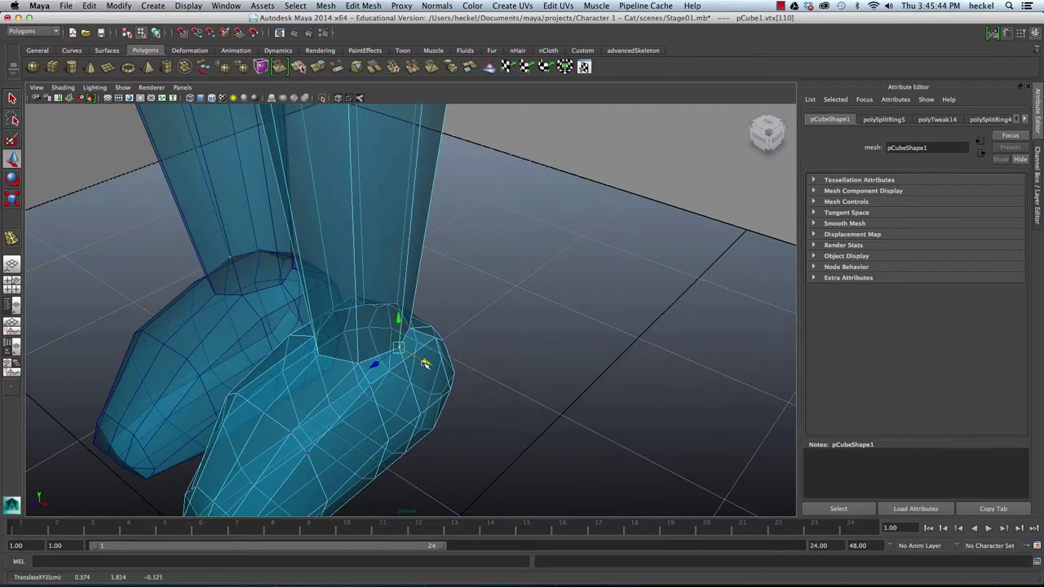
Step: Reposition the rear ankle vertex and the centre vertex on top of the foot to even out the ankle shape
{"action": "left_click_drag", "start_coordinate": [425, 364], "coordinate": [416, 385], "text": "alt"}
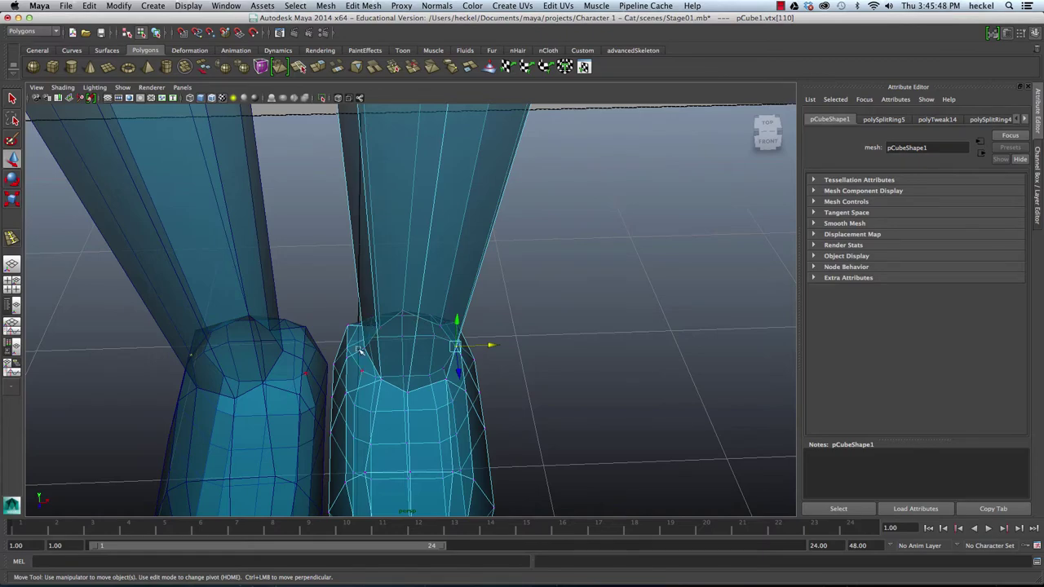
{"action": "left_click_drag", "start_coordinate": [359, 350], "coordinate": [332, 332], "text": "alt"}
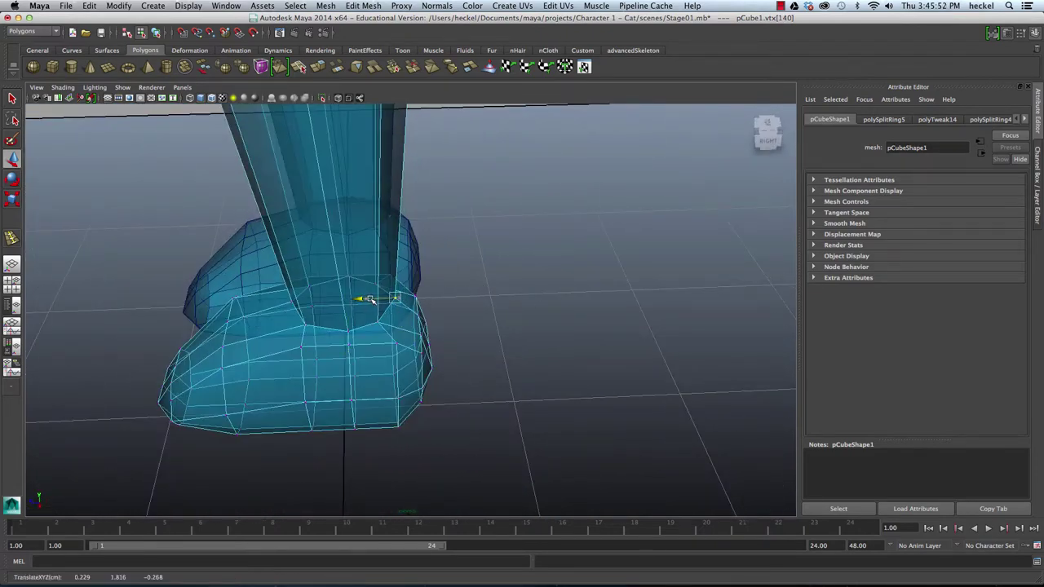
{"action": "left_click_drag", "start_coordinate": [369, 300], "coordinate": [437, 339], "text": "alt"}
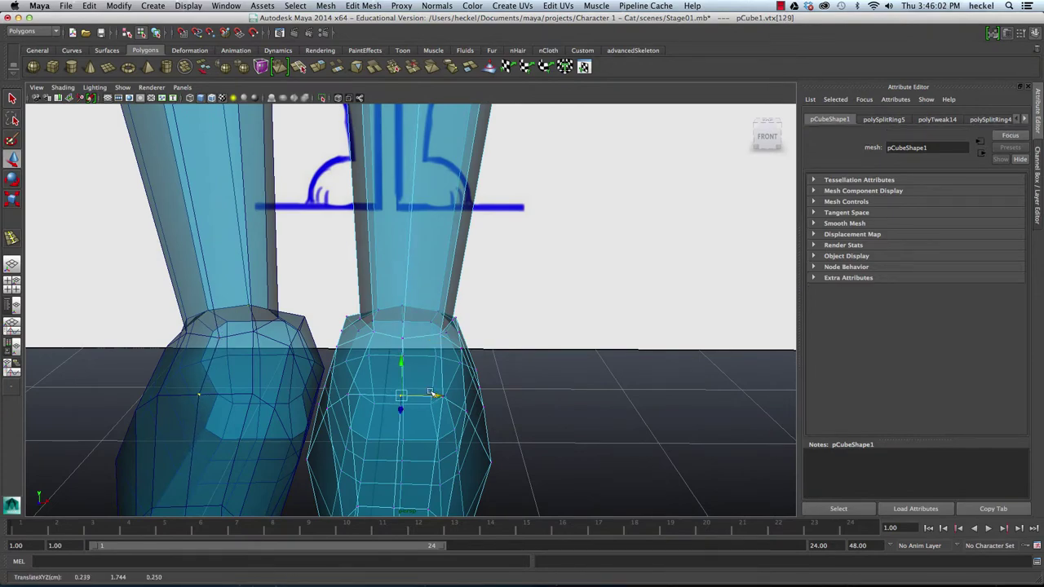
Step: In the side view, scale the crotch-level vertices and the row just above them closer together in depth
{"action": "scroll", "coordinate": [435, 252], "scroll_direction": "down", "scroll_amount": 8}
{"action": "middle_click_drag", "start_coordinate": [399, 243], "coordinate": [356, 333], "text": "alt"}
{"action": "left_click_drag", "start_coordinate": [406, 241], "coordinate": [332, 276], "text": "alt"}
{"action": "key", "text": "space"}
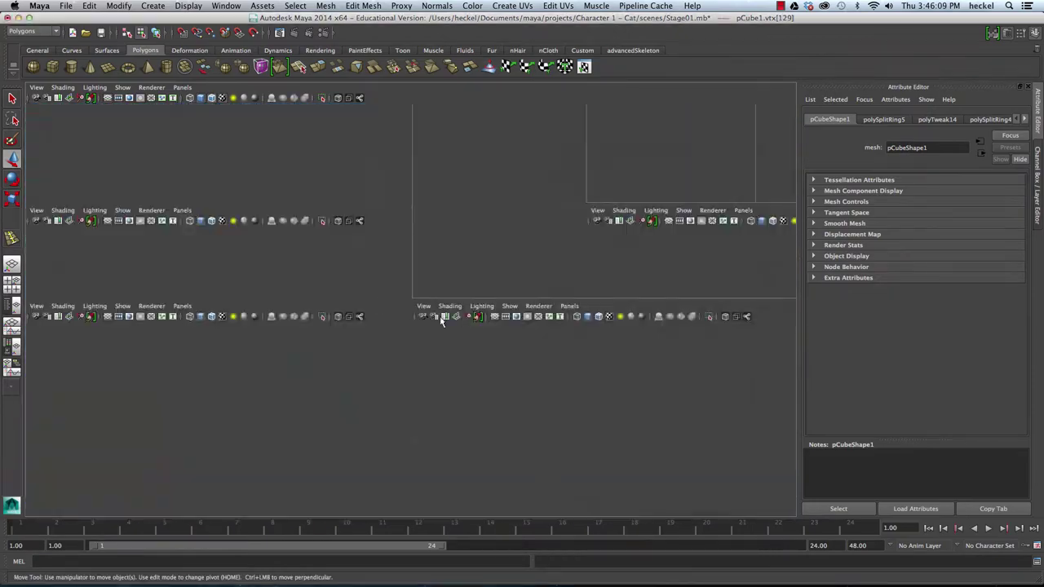
{"action": "key", "text": "space"}
{"action": "middle_click_drag", "start_coordinate": [569, 391], "coordinate": [562, 248], "text": "alt"}
{"action": "right_click_drag", "start_coordinate": [268, 269], "coordinate": [364, 253], "text": "alt"}
{"action": "middle_click_drag", "start_coordinate": [466, 195], "coordinate": [483, 283], "text": "alt"}
{"action": "right_click_drag", "start_coordinate": [374, 249], "coordinate": [462, 242], "text": "alt"}
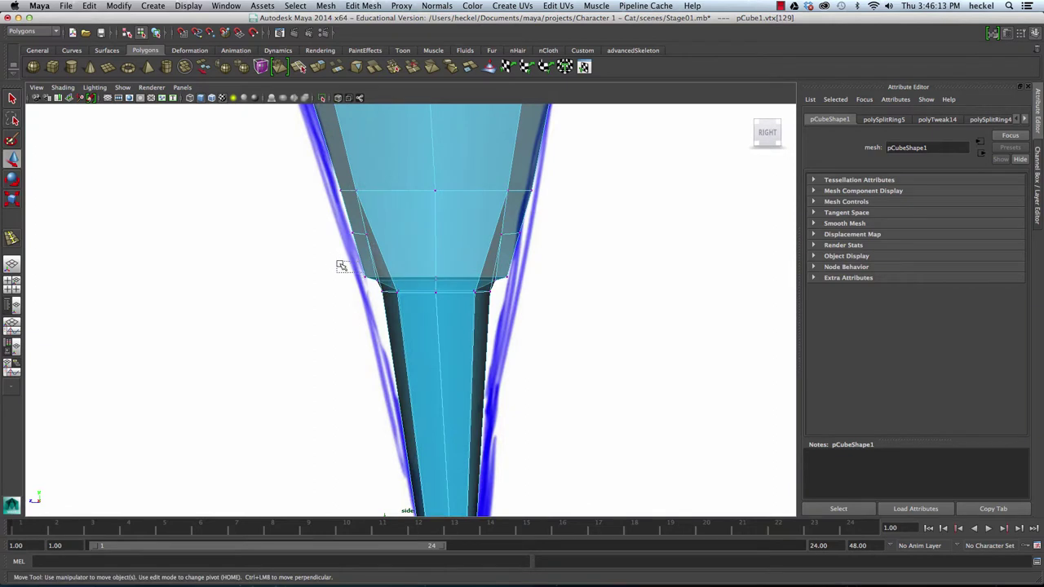
{"action": "left_click_drag", "start_coordinate": [546, 285], "coordinate": [546, 285]}
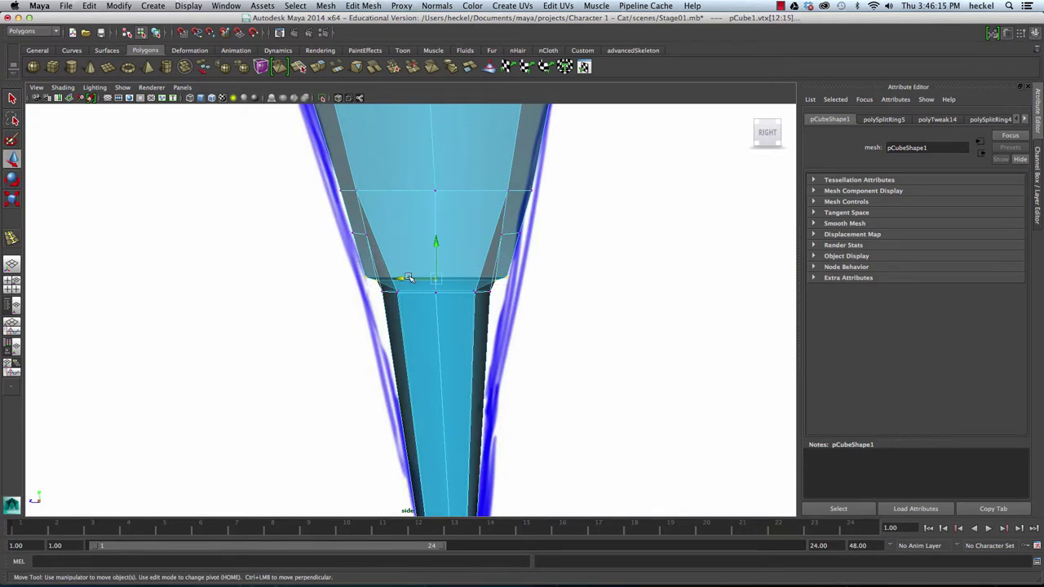
{"action": "key", "text": "r"}
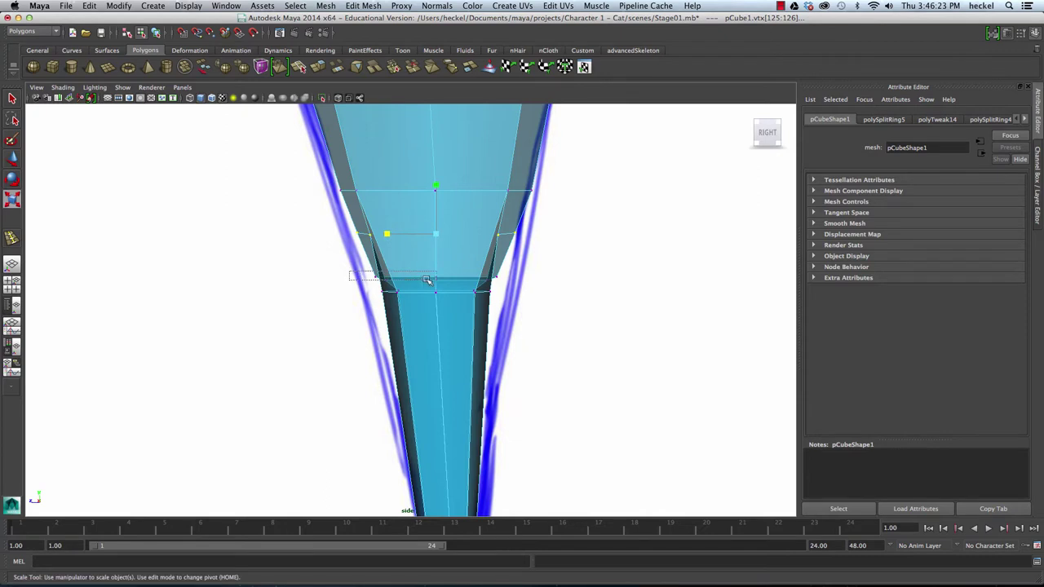
Step: Scale the front and back crotch vertices further together in depth to match the leg width, and check the shape in perspective
{"action": "left_click_drag", "start_coordinate": [522, 278], "coordinate": [521, 278]}
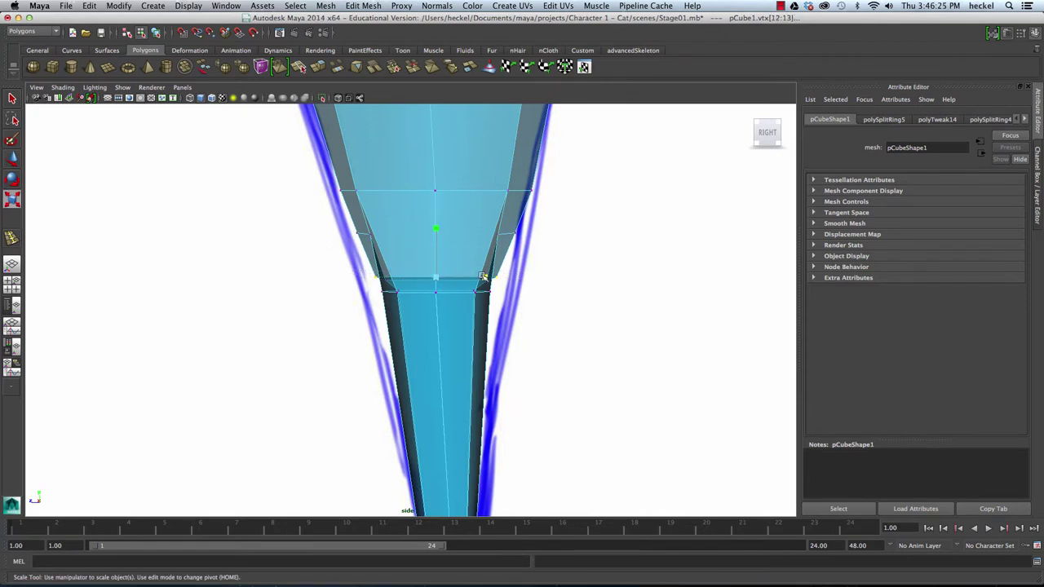
{"action": "scroll", "coordinate": [522, 244], "scroll_direction": "down", "scroll_amount": 5}
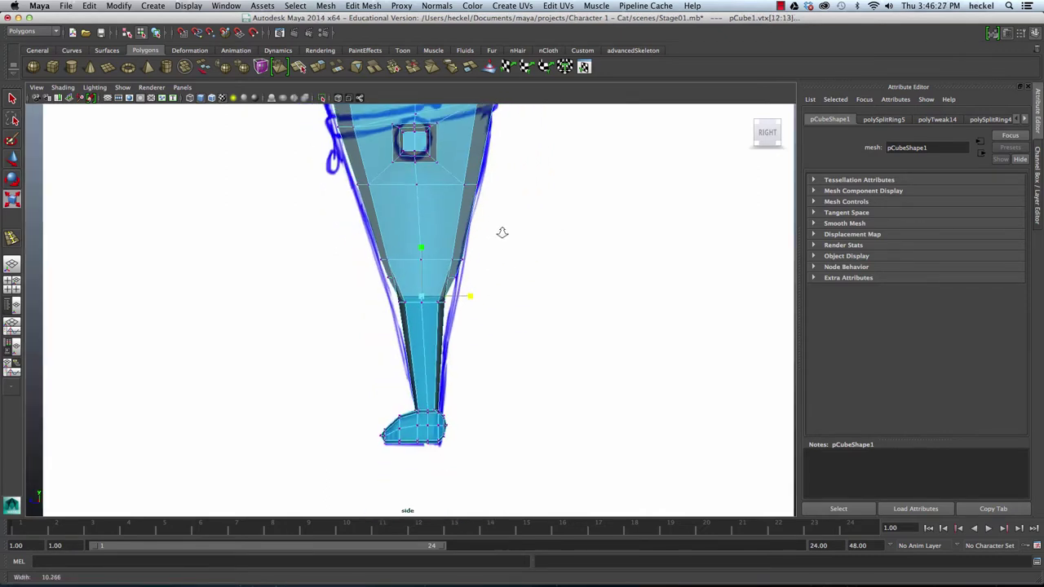
{"action": "scroll", "coordinate": [495, 250], "scroll_direction": "up", "scroll_amount": 6}
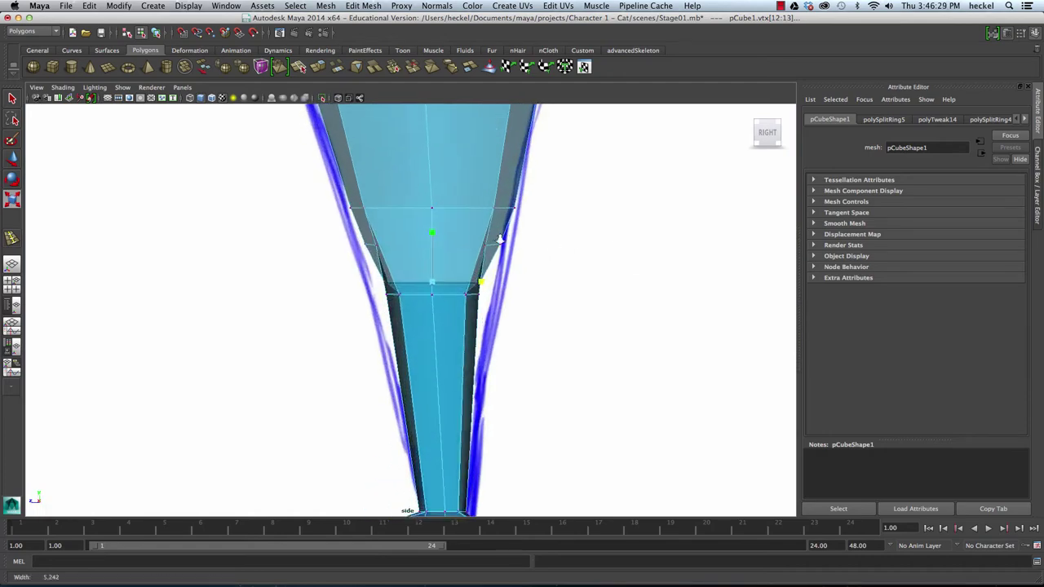
{"action": "key", "text": "space"}
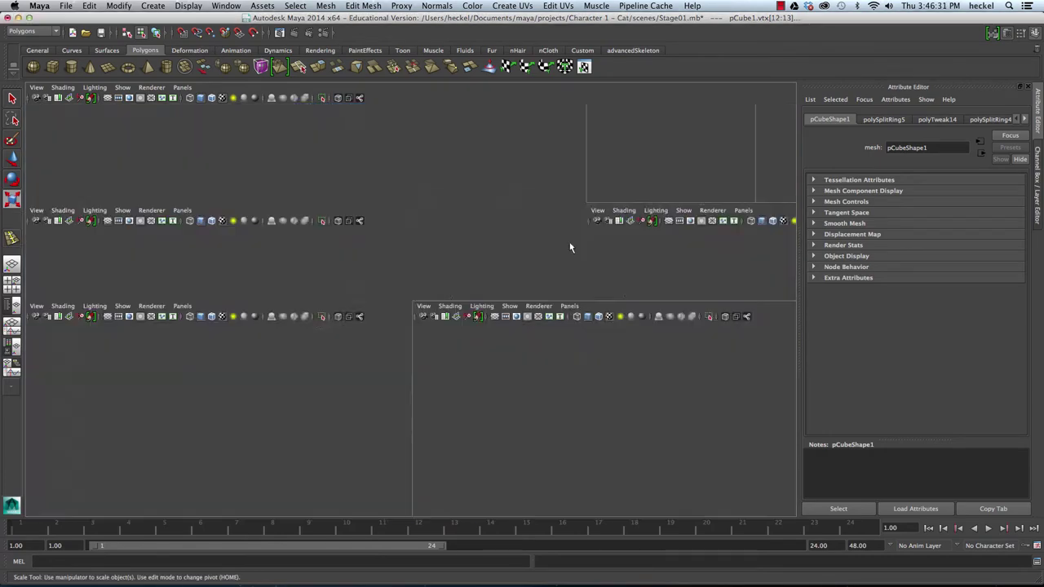
{"action": "key", "text": "space"}
{"action": "left_click_drag", "start_coordinate": [594, 191], "coordinate": [391, 214], "text": "alt"}
{"action": "right_click_drag", "start_coordinate": [506, 229], "coordinate": [716, 231], "text": "alt"}
{"action": "left_click_drag", "start_coordinate": [715, 232], "coordinate": [367, 214], "text": "alt"}
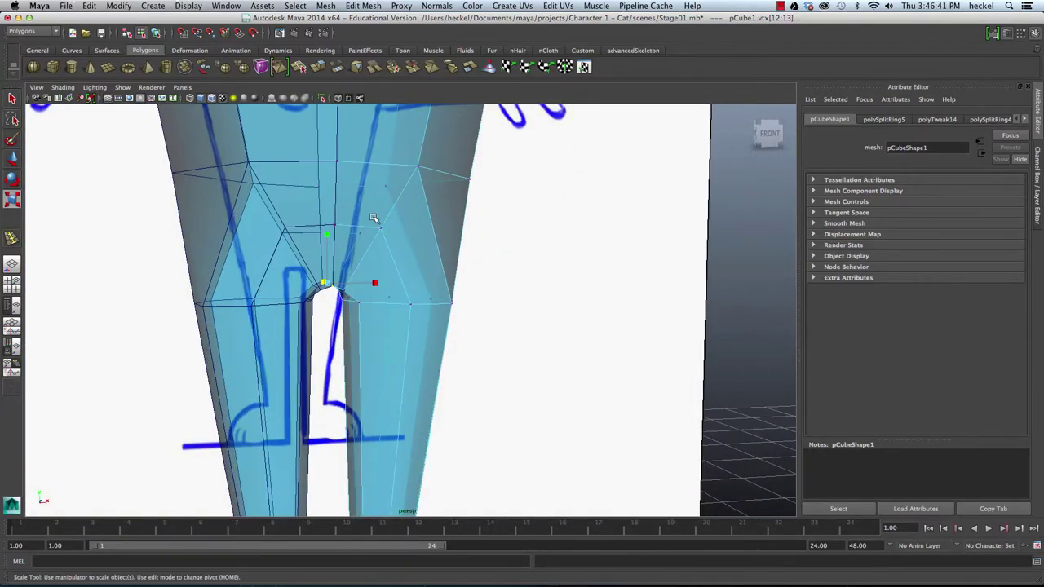
Step: In the front view, lower the inner vertex above the crotch and the mid-hip vertex above it
{"action": "key", "text": "space"}
{"action": "key", "text": "space"}
{"action": "middle_click_drag", "start_coordinate": [364, 328], "coordinate": [338, 145], "text": "alt"}
{"action": "right_click_drag", "start_coordinate": [465, 212], "coordinate": [340, 226], "text": "alt"}
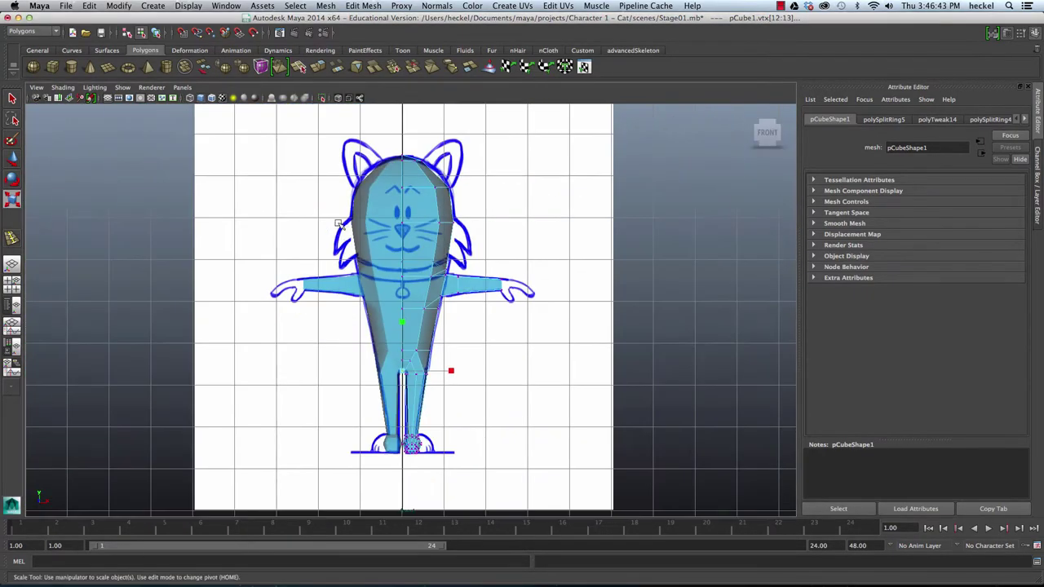
{"action": "middle_click_drag", "start_coordinate": [340, 225], "coordinate": [331, 155], "text": "alt"}
{"action": "right_click_drag", "start_coordinate": [441, 261], "coordinate": [639, 296], "text": "alt"}
{"action": "right_click_drag", "start_coordinate": [489, 281], "coordinate": [604, 286], "text": "alt"}
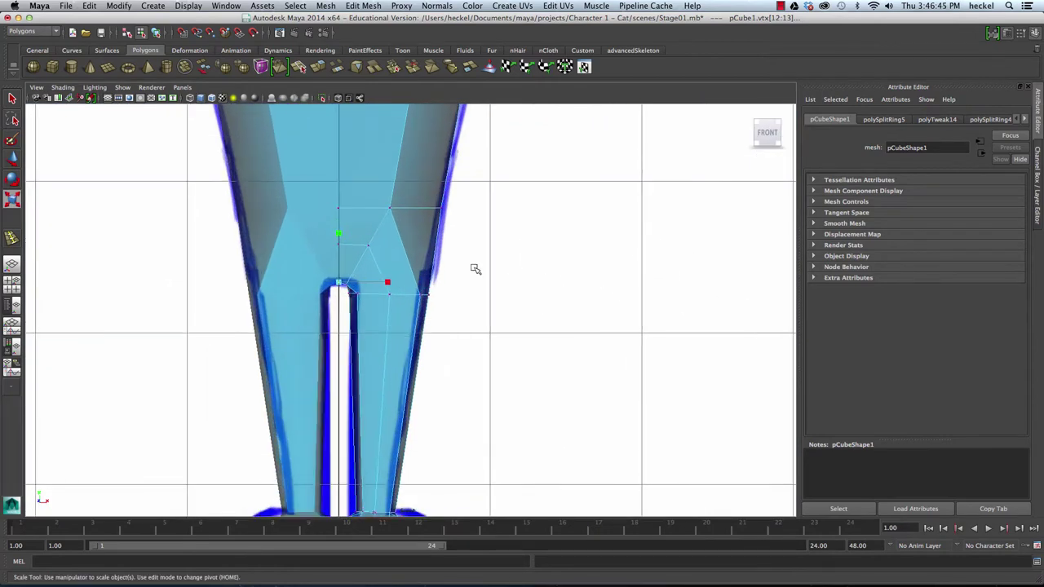
{"action": "left_click", "coordinate": [364, 243]}
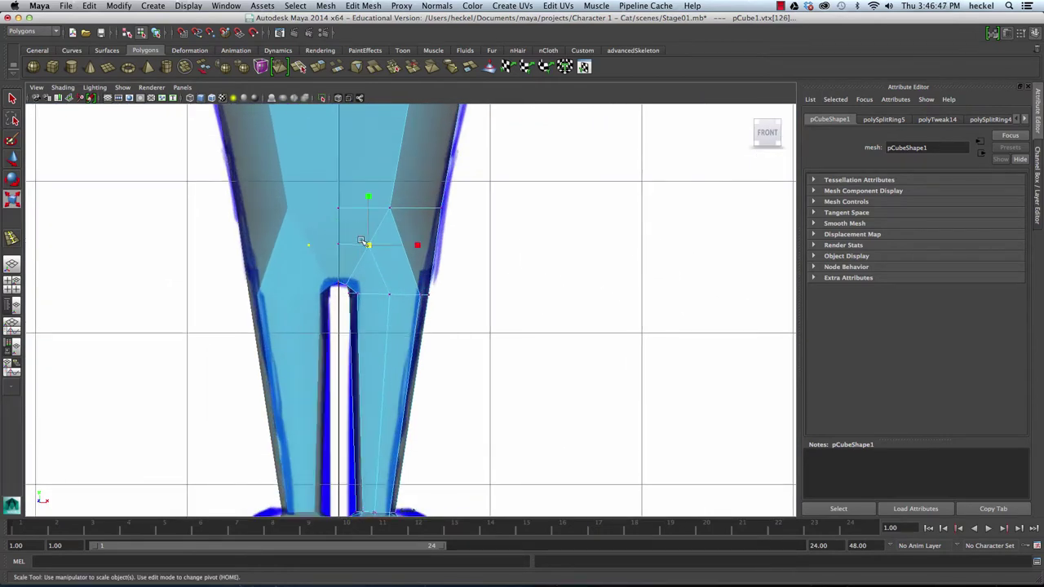
{"action": "key", "text": "w"}
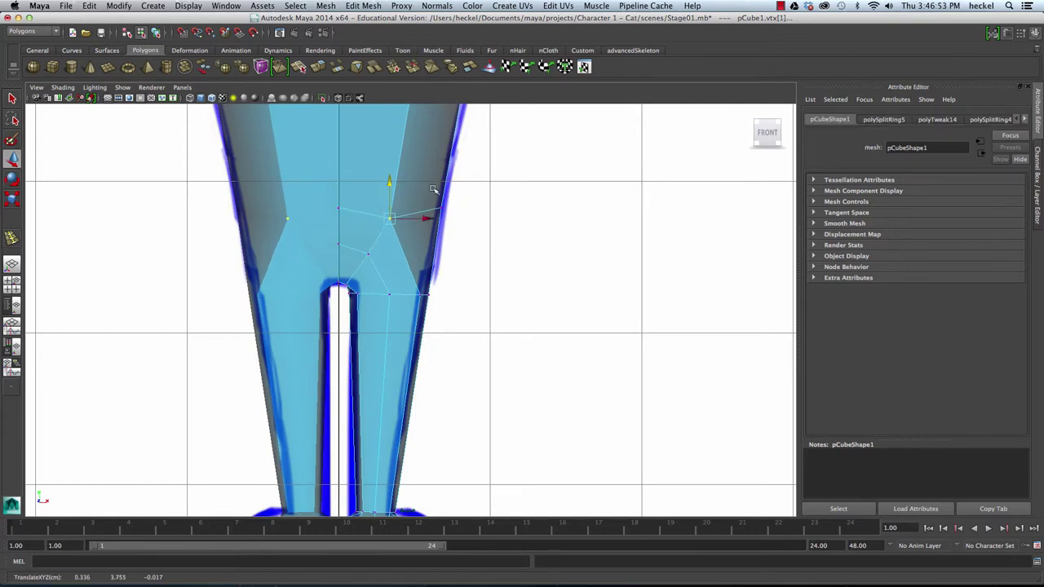
Step: Lower the outer hip vertex and adjust it sideways to the drawn outline, then deselect and return to the perspective view
{"action": "left_click", "coordinate": [446, 211]}
{"action": "left_click_drag", "start_coordinate": [443, 196], "coordinate": [439, 197]}
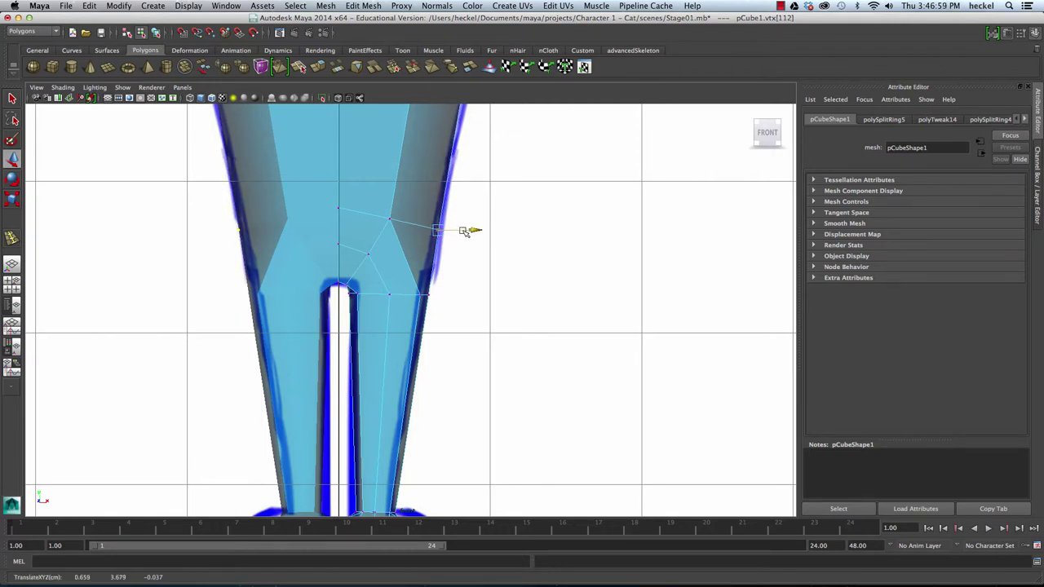
{"action": "left_click", "coordinate": [481, 288]}
{"action": "key", "text": "space"}
{"action": "key", "text": "space"}
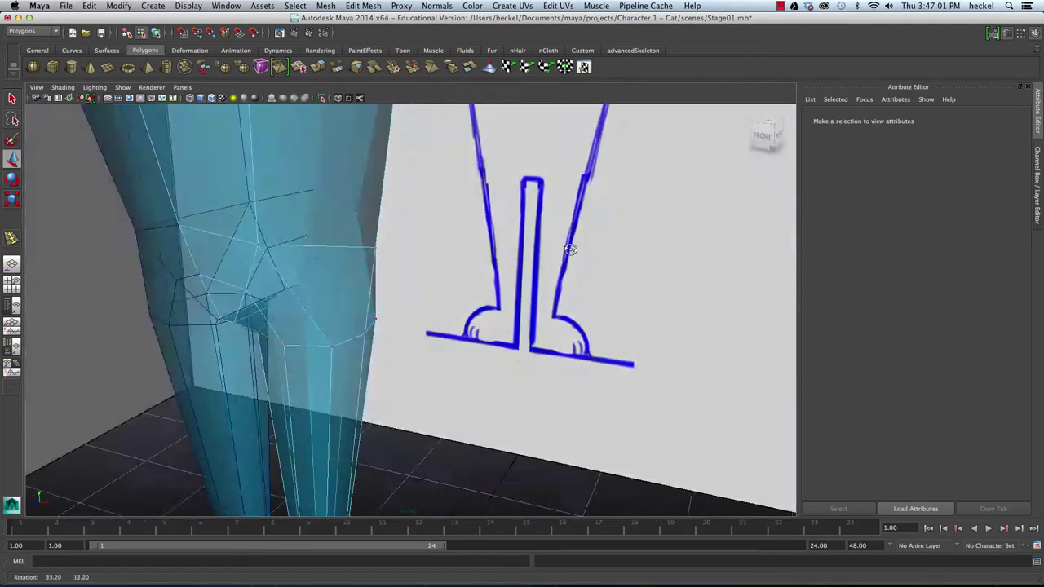
Step: Select the two vertices at the back of the hip above the leg, adjust their position and check the hip's shape
{"action": "mouse_move", "coordinate": [566, 244]}
{"action": "left_mouse_down", "text": "alt"}
{"action": "mouse_move", "coordinate": [496, 244]}
{"action": "mouse_move", "coordinate": [441, 285]}
{"action": "mouse_move", "coordinate": [452, 236]}
{"action": "mouse_move", "coordinate": [485, 228]}
{"action": "left_mouse_up", "text": "alt"}
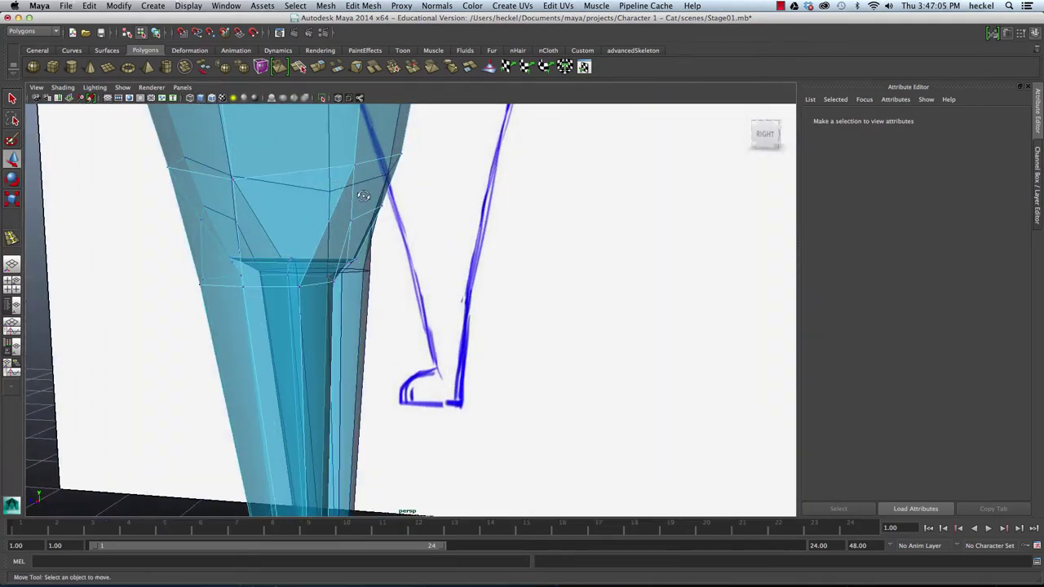
{"action": "left_click_drag", "start_coordinate": [363, 195], "coordinate": [357, 167], "text": "alt"}
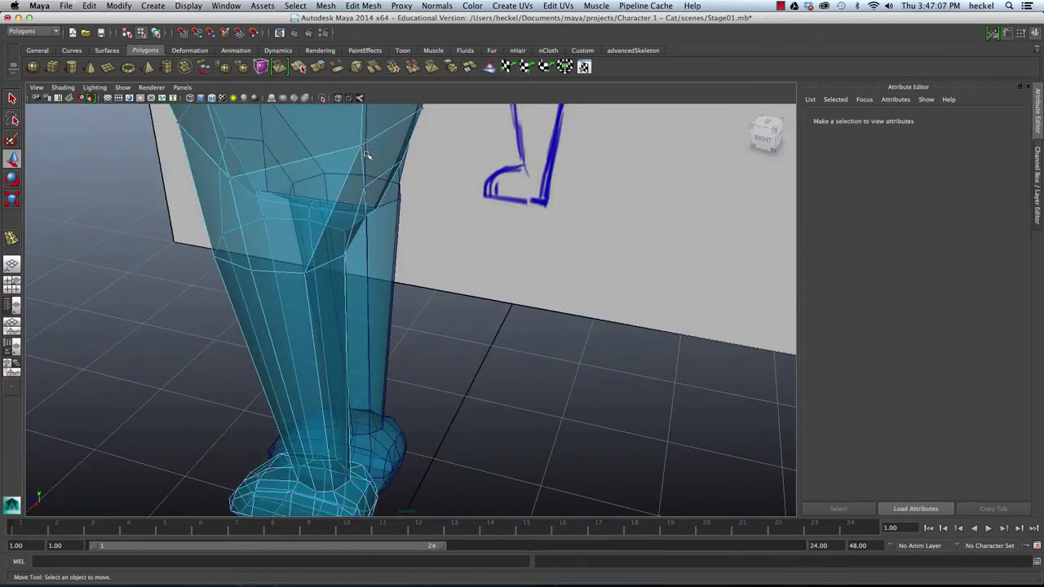
{"action": "left_click", "coordinate": [366, 155]}
{"action": "left_click", "coordinate": [366, 186], "text": "shift"}
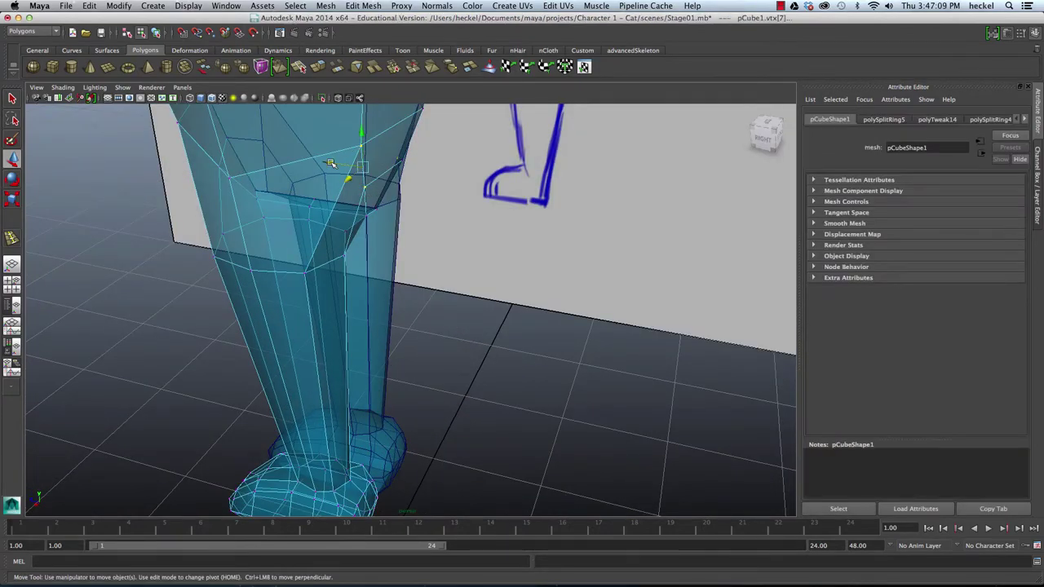
{"action": "mouse_move", "coordinate": [337, 166]}
{"action": "left_mouse_down", "text": "alt"}
{"action": "mouse_move", "coordinate": [245, 205]}
{"action": "mouse_move", "coordinate": [442, 159]}
{"action": "mouse_move", "coordinate": [422, 133]}
{"action": "mouse_move", "coordinate": [411, 127]}
{"action": "mouse_move", "coordinate": [403, 136]}
{"action": "left_mouse_up", "text": "alt"}
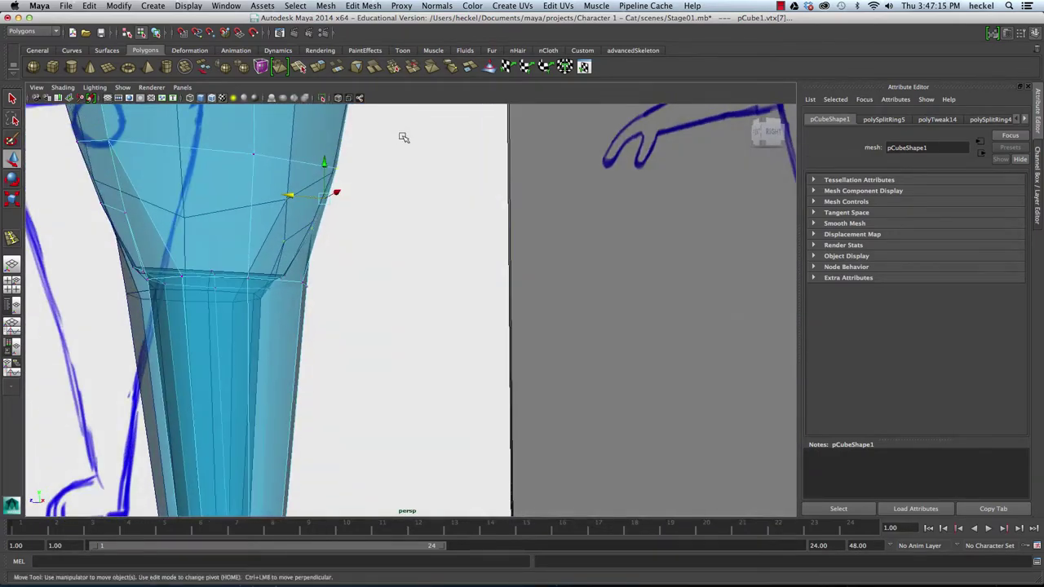
{"action": "right_click_drag", "start_coordinate": [403, 138], "coordinate": [346, 181], "text": "alt"}
{"action": "left_click_drag", "start_coordinate": [347, 181], "coordinate": [408, 214], "text": "alt"}
{"action": "right_click_drag", "start_coordinate": [408, 214], "coordinate": [371, 245], "text": "alt"}
{"action": "middle_click_drag", "start_coordinate": [371, 245], "coordinate": [371, 204], "text": "alt"}
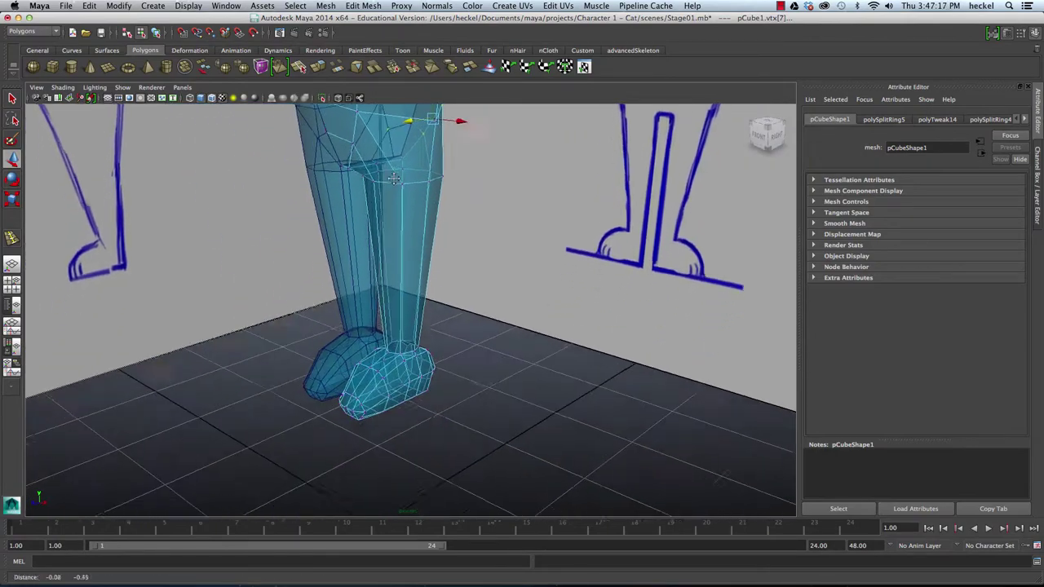
Step: Select the horizontal edge loop around the foot, move it down toward the sole and scale it vertically until flat
{"action": "mouse_move", "coordinate": [372, 204]}
{"action": "left_mouse_down", "text": "alt"}
{"action": "mouse_move", "coordinate": [399, 211]}
{"action": "mouse_move", "coordinate": [443, 244]}
{"action": "mouse_move", "coordinate": [440, 167]}
{"action": "mouse_move", "coordinate": [461, 175]}
{"action": "left_mouse_up", "text": "alt"}
{"action": "right_click_drag", "start_coordinate": [200, 248], "coordinate": [267, 273], "text": "alt"}
{"action": "left_click_drag", "start_coordinate": [437, 276], "coordinate": [417, 299], "text": "alt"}
{"action": "middle_click_drag", "start_coordinate": [417, 299], "coordinate": [422, 217], "text": "alt"}
{"action": "left_click_drag", "start_coordinate": [465, 217], "coordinate": [376, 236], "text": "alt"}
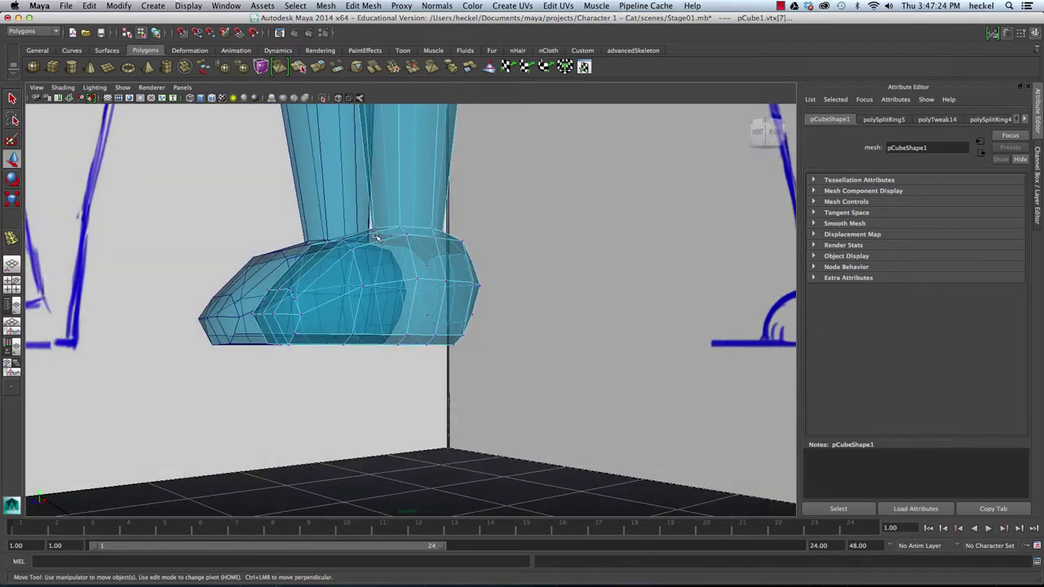
{"action": "right_click_drag", "start_coordinate": [386, 262], "coordinate": [385, 260]}
{"action": "left_click", "coordinate": [383, 283]}
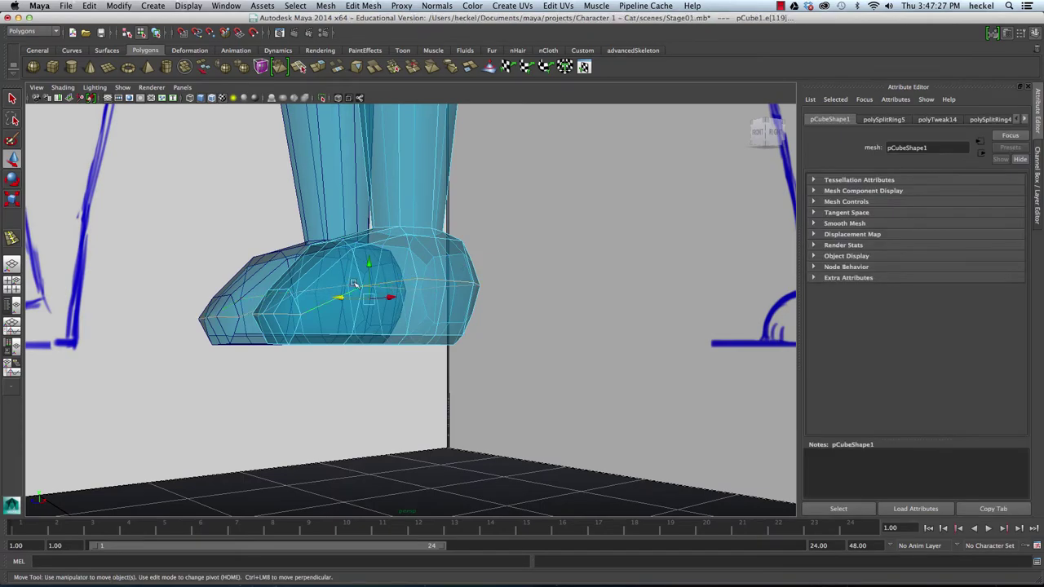
{"action": "left_click_drag", "start_coordinate": [384, 284], "coordinate": [437, 324], "text": "alt"}
{"action": "middle_click_drag", "start_coordinate": [437, 324], "coordinate": [432, 294], "text": "alt"}
{"action": "left_click_drag", "start_coordinate": [432, 295], "coordinate": [410, 302], "text": "alt"}
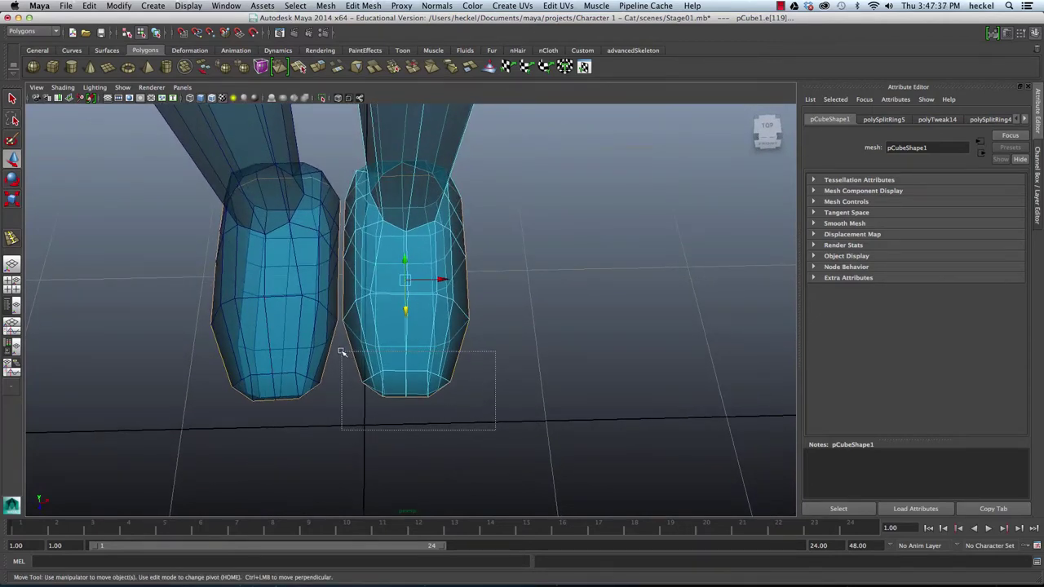
{"action": "left_click_drag", "start_coordinate": [449, 359], "coordinate": [356, 259], "text": "alt"}
{"action": "left_click_drag", "start_coordinate": [437, 203], "coordinate": [428, 245]}
{"action": "key", "text": "r"}
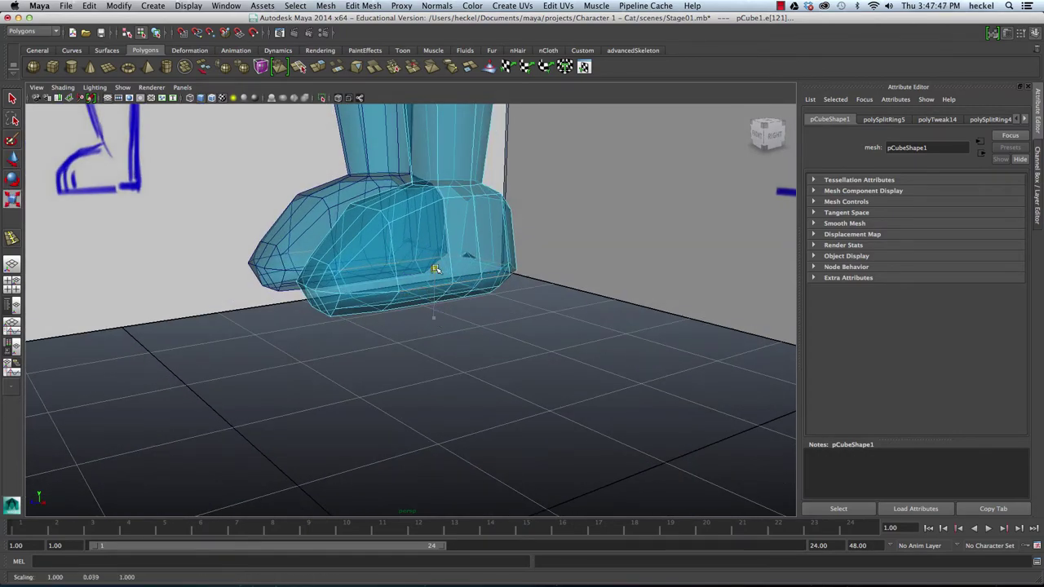
Step: Adjust the heel vertices that stick up above the foot's flattened edge loop
{"action": "left_click_drag", "start_coordinate": [436, 270], "coordinate": [366, 256], "text": "alt"}
{"action": "scroll", "coordinate": [367, 256], "scroll_direction": "up", "scroll_amount": 3}
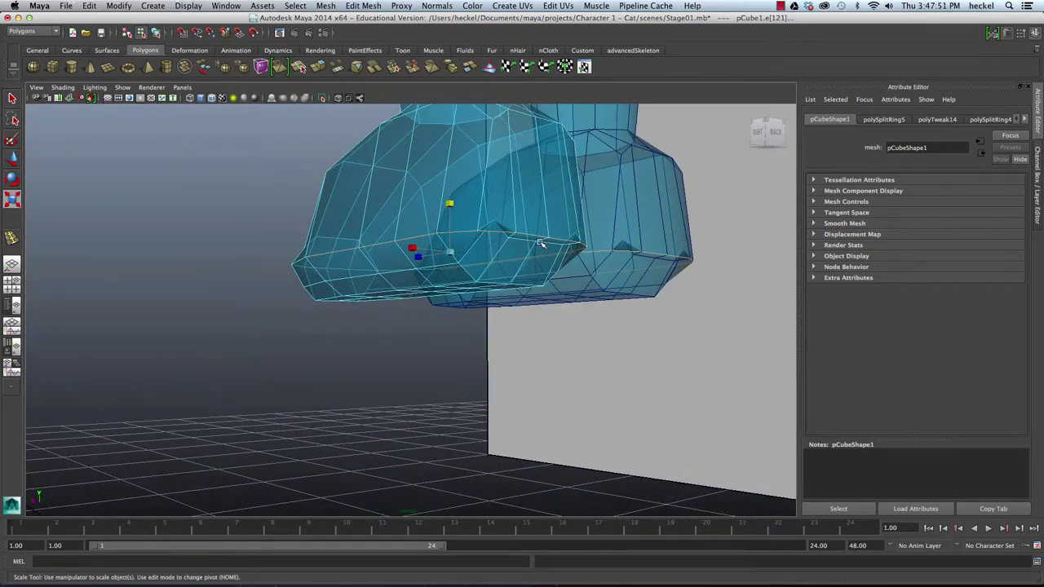
{"action": "left_click_drag", "start_coordinate": [541, 243], "coordinate": [483, 291], "text": "alt"}
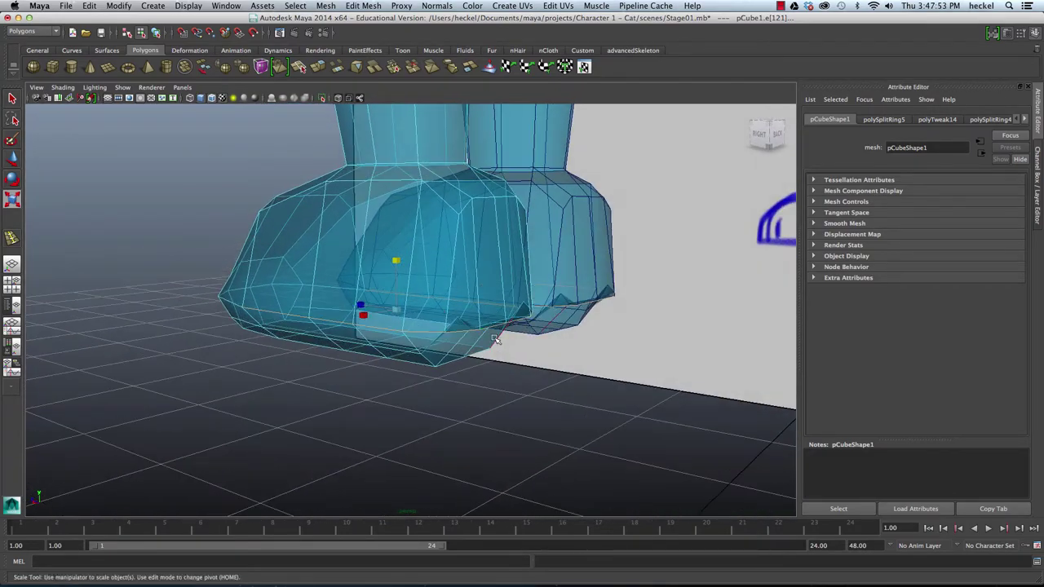
{"action": "left_click_drag", "start_coordinate": [495, 338], "coordinate": [425, 377], "text": "alt"}
{"action": "mouse_move", "coordinate": [417, 376]}
{"action": "right_mouse_down"}
{"action": "mouse_move", "coordinate": [382, 362]}
{"action": "mouse_move", "coordinate": [412, 373]}
{"action": "right_mouse_up"}
{"action": "left_click", "coordinate": [419, 373]}
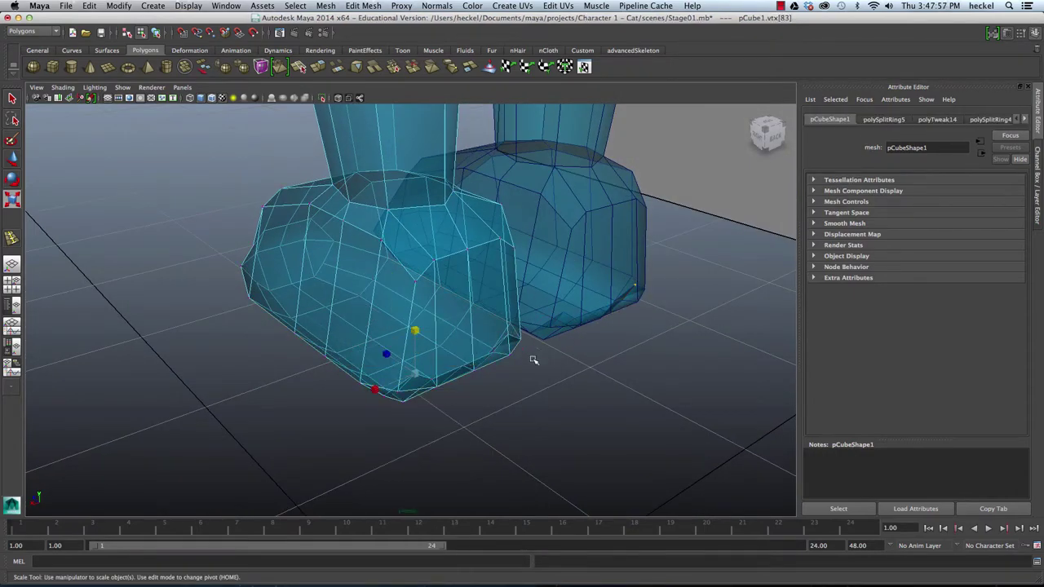
{"action": "left_click_drag", "start_coordinate": [533, 360], "coordinate": [368, 315], "text": "alt"}
{"action": "key", "text": "q"}
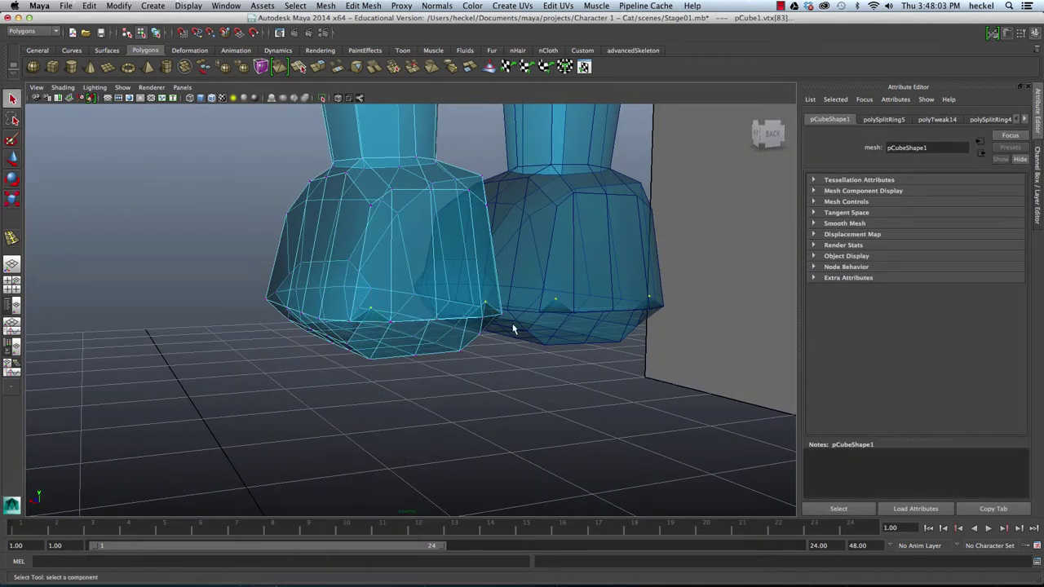
{"action": "key", "text": "w"}
{"action": "left_click_drag", "start_coordinate": [430, 271], "coordinate": [545, 273]}
{"action": "right_click_drag", "start_coordinate": [544, 273], "coordinate": [589, 285], "text": "alt"}
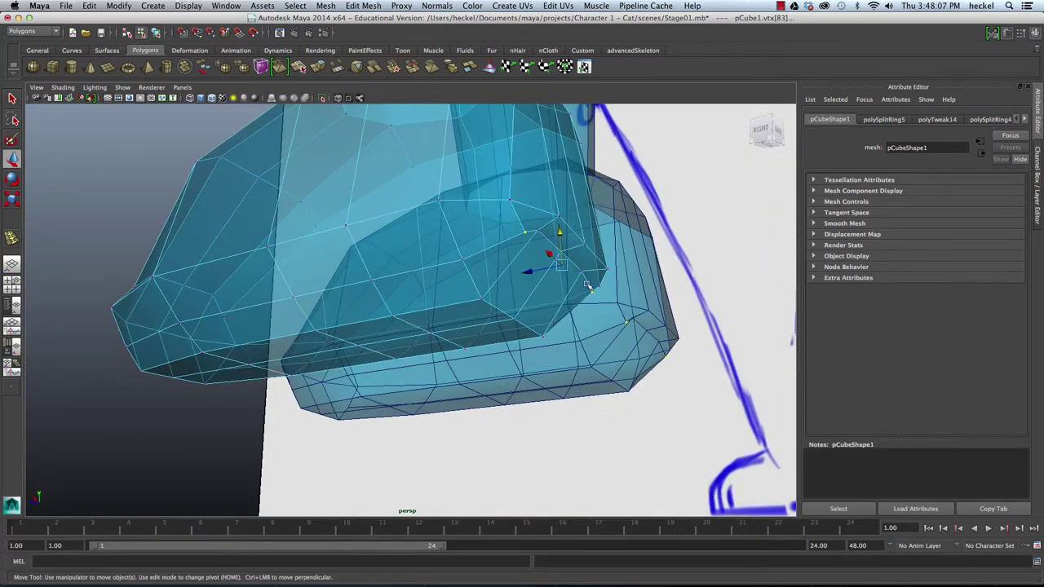
{"action": "left_click_drag", "start_coordinate": [588, 285], "coordinate": [553, 283], "text": "alt"}
Step: Select the edges around the sole's outer rim and lower them level with the bottom of the foot
{"action": "right_click_drag", "start_coordinate": [500, 239], "coordinate": [505, 211]}
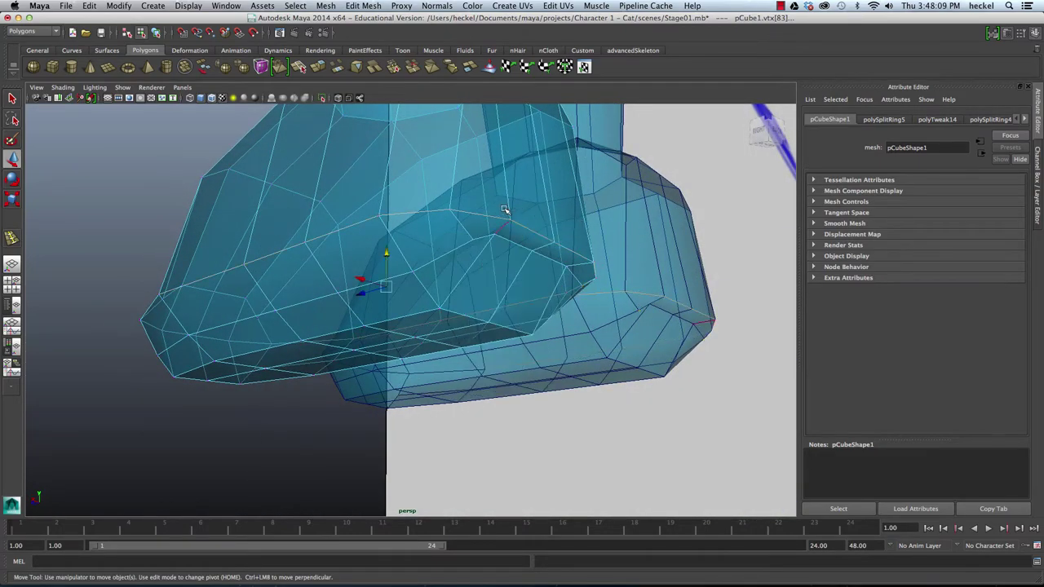
{"action": "left_click", "coordinate": [511, 242]}
{"action": "left_click", "coordinate": [547, 259], "text": "shift"}
{"action": "left_click_drag", "start_coordinate": [531, 221], "coordinate": [611, 245]}
{"action": "left_click_drag", "start_coordinate": [422, 270], "coordinate": [486, 289], "text": "alt"}
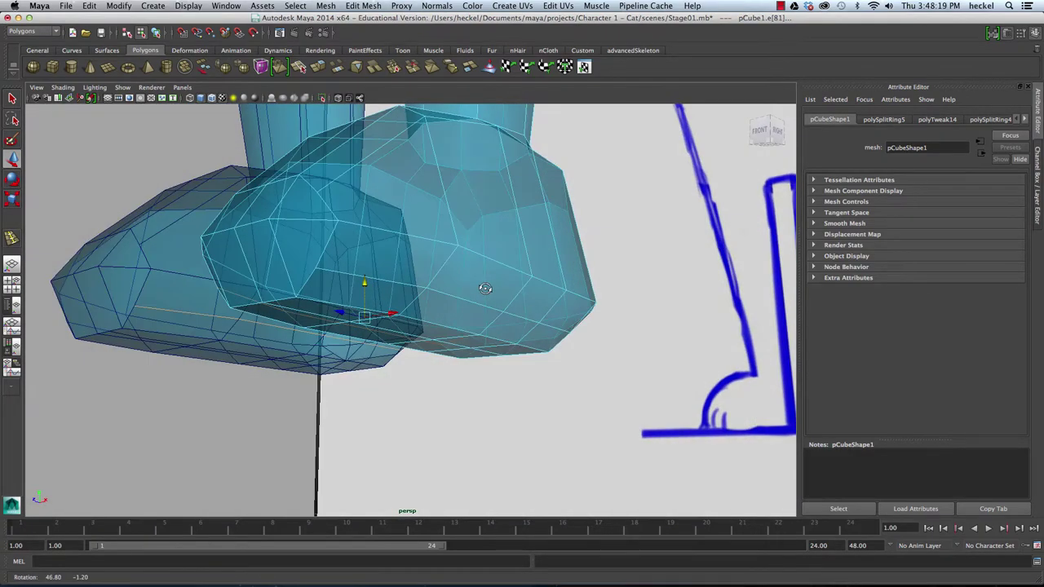
{"action": "left_click_drag", "start_coordinate": [673, 321], "coordinate": [720, 326], "text": "alt"}
{"action": "key", "text": "r"}
{"action": "left_click_drag", "start_coordinate": [503, 323], "coordinate": [507, 323]}
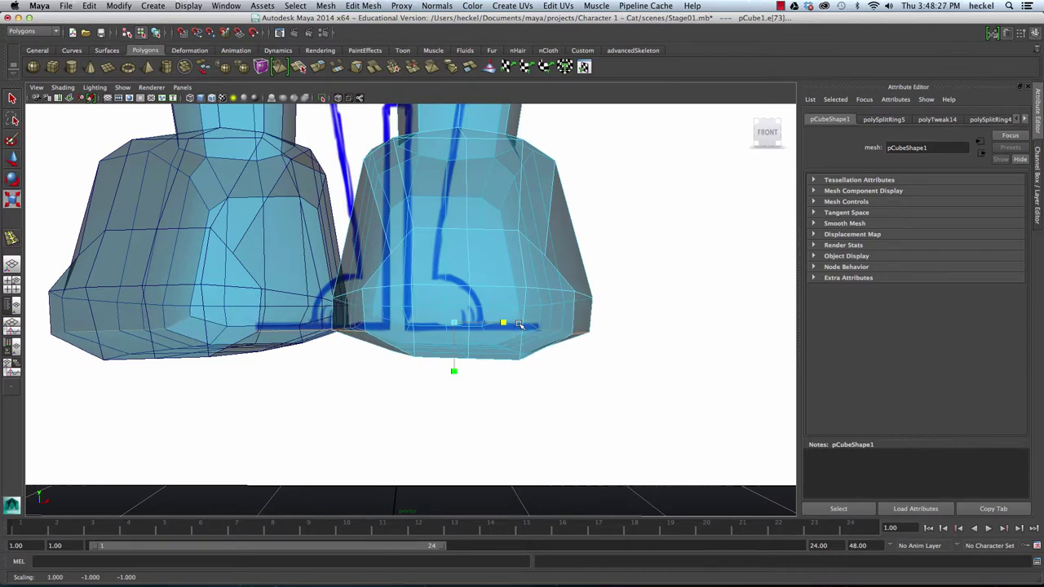
{"action": "key", "text": "w"}
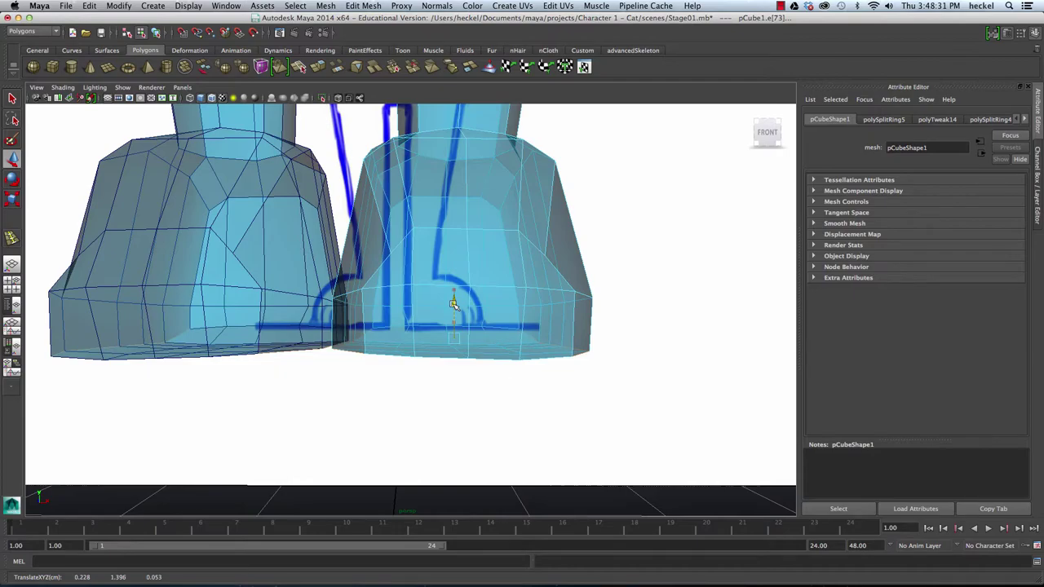
Step: Pull the bottom front edges of the toe forward to square off the tip of the sole
{"action": "left_click_drag", "start_coordinate": [680, 294], "coordinate": [469, 362], "text": "alt"}
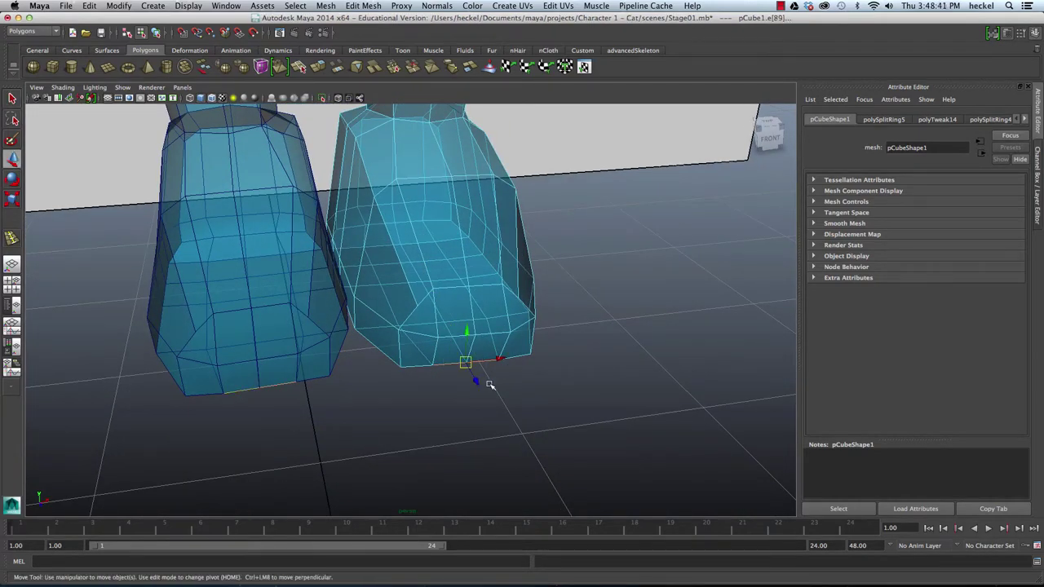
{"action": "left_click", "coordinate": [481, 387]}
{"action": "left_click", "coordinate": [475, 369]}
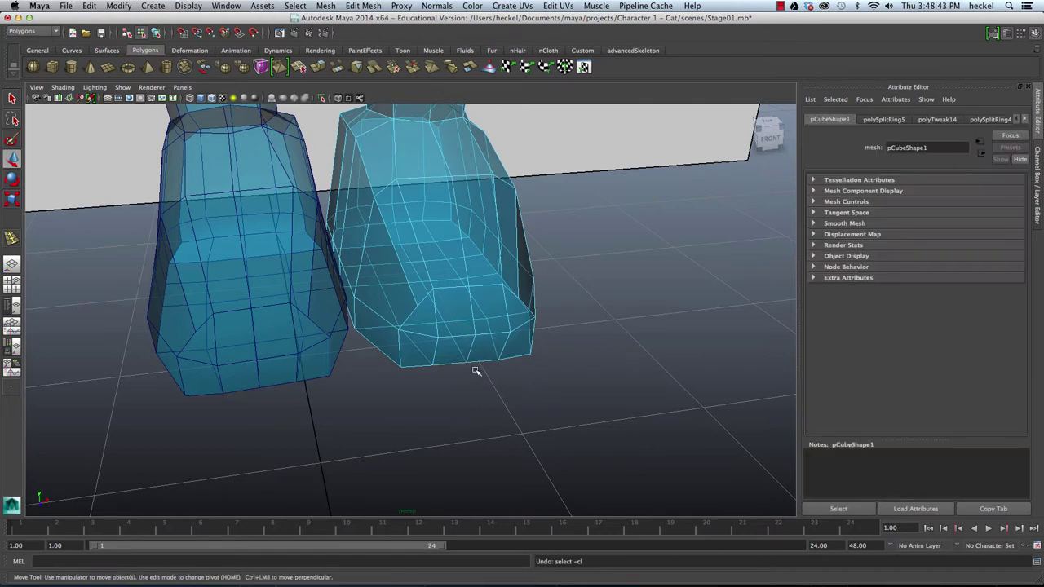
{"action": "middle_click_drag", "start_coordinate": [478, 378], "coordinate": [479, 391]}
{"action": "left_click_drag", "start_coordinate": [525, 388], "coordinate": [423, 359], "text": "alt"}
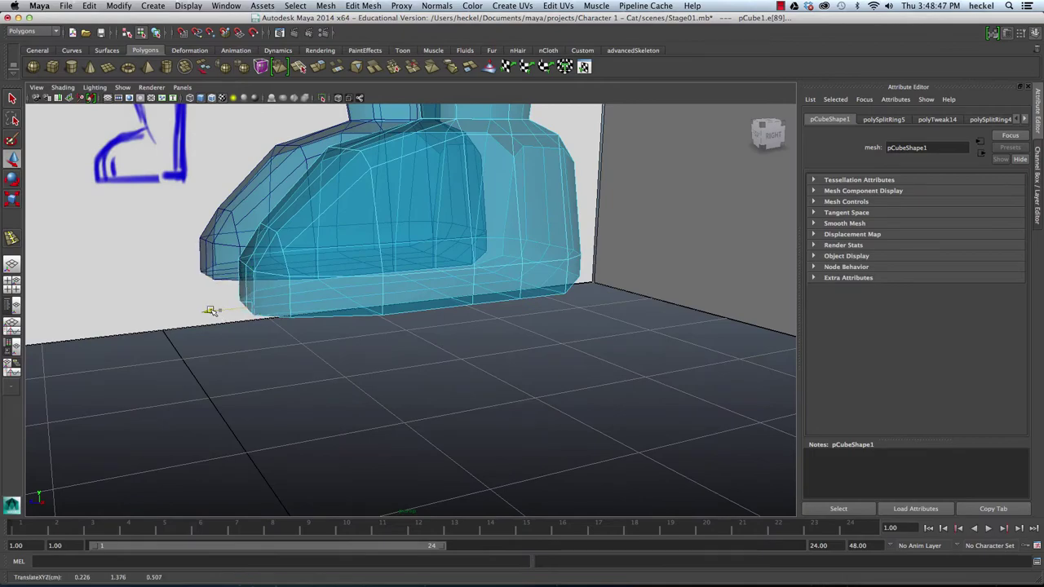
Step: In the front view, move all the foot's vertices outward, away from the centre line, then deselect them
{"action": "left_click_drag", "start_coordinate": [488, 358], "coordinate": [389, 272], "text": "alt"}
{"action": "right_click_drag", "start_coordinate": [563, 260], "coordinate": [438, 256], "text": "alt"}
{"action": "middle_click_drag", "start_coordinate": [438, 256], "coordinate": [439, 318], "text": "alt"}
{"action": "left_click_drag", "start_coordinate": [439, 327], "coordinate": [471, 340], "text": "alt"}
{"action": "key", "text": "space"}
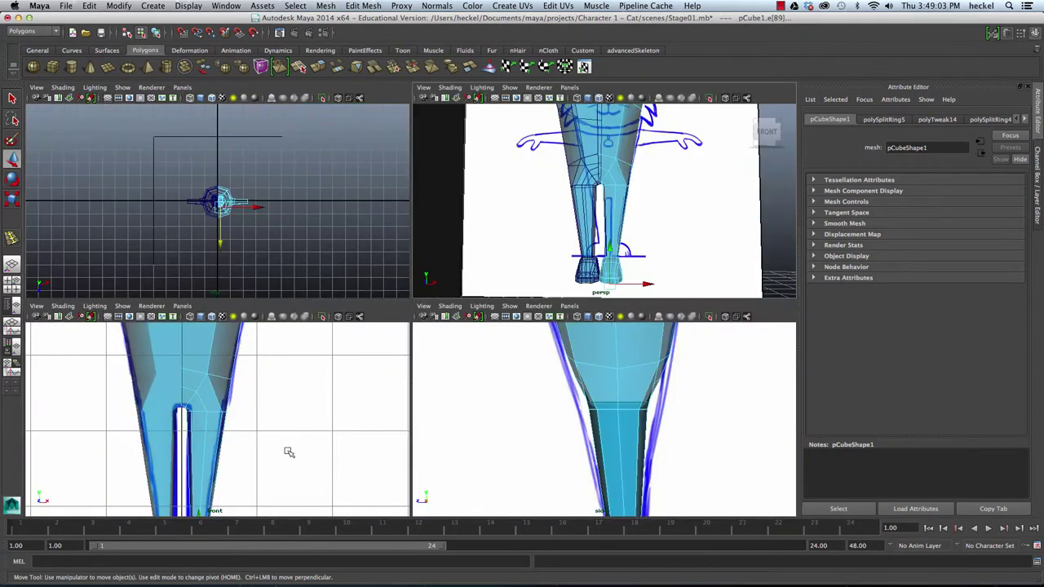
{"action": "key", "text": "space"}
{"action": "middle_click_drag", "start_coordinate": [366, 431], "coordinate": [385, 217], "text": "alt"}
{"action": "right_click_drag", "start_coordinate": [385, 217], "coordinate": [570, 285], "text": "alt"}
{"action": "scroll", "coordinate": [579, 287], "scroll_direction": "up", "scroll_amount": 2}
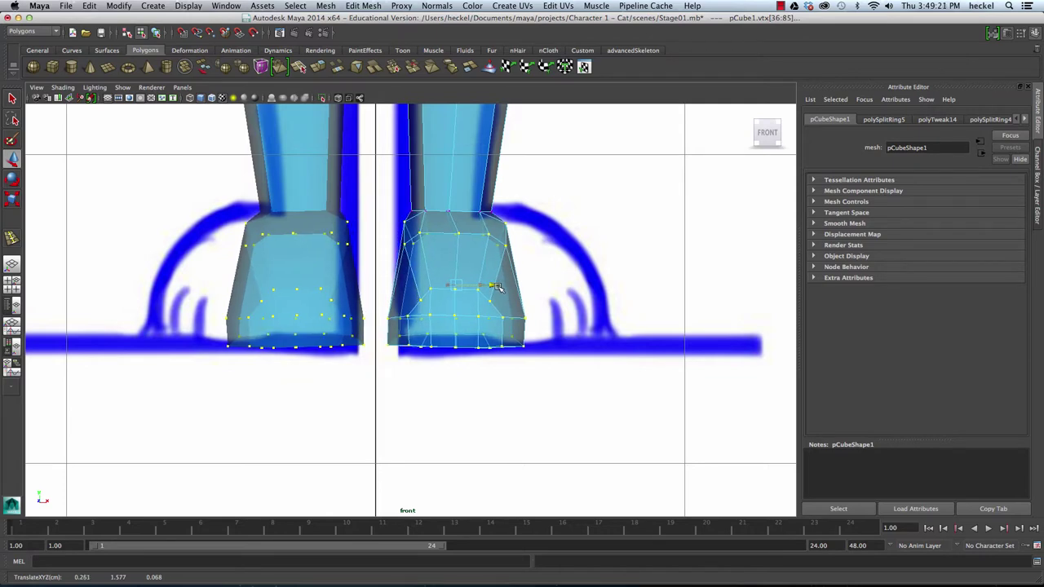
{"action": "left_click", "coordinate": [612, 288]}
Step: Return to the perspective view and examine the legs, crotch and feet from several sides and from below
{"action": "key", "text": "space"}
{"action": "key", "text": "space"}
{"action": "left_click_drag", "start_coordinate": [643, 213], "coordinate": [587, 247], "text": "alt"}
{"action": "right_click_drag", "start_coordinate": [587, 249], "coordinate": [547, 249], "text": "alt"}
{"action": "mouse_move", "coordinate": [546, 249]}
{"action": "left_mouse_down", "text": "alt"}
{"action": "mouse_move", "coordinate": [457, 261]}
{"action": "mouse_move", "coordinate": [536, 270]}
{"action": "mouse_move", "coordinate": [514, 257]}
{"action": "mouse_move", "coordinate": [530, 375]}
{"action": "mouse_move", "coordinate": [505, 245]}
{"action": "left_mouse_up", "text": "alt"}
{"action": "right_click_drag", "start_coordinate": [506, 245], "coordinate": [642, 286], "text": "alt"}
{"action": "middle_click_drag", "start_coordinate": [643, 285], "coordinate": [633, 214], "text": "alt"}
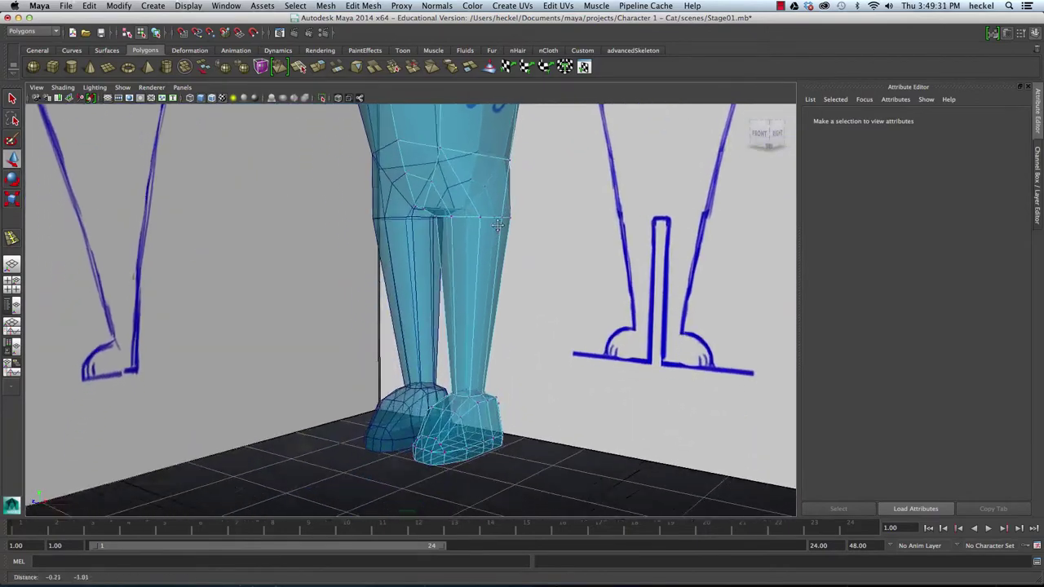
{"action": "left_click_drag", "start_coordinate": [506, 200], "coordinate": [476, 280], "text": "alt"}
{"action": "right_click_drag", "start_coordinate": [476, 280], "coordinate": [571, 289], "text": "alt"}
{"action": "mouse_move", "coordinate": [571, 289]}
{"action": "left_mouse_down", "text": "alt"}
{"action": "mouse_move", "coordinate": [555, 270]}
{"action": "mouse_move", "coordinate": [563, 261]}
{"action": "mouse_move", "coordinate": [577, 292]}
{"action": "mouse_move", "coordinate": [531, 268]}
{"action": "mouse_move", "coordinate": [479, 217]}
{"action": "mouse_move", "coordinate": [587, 273]}
{"action": "mouse_move", "coordinate": [547, 215]}
{"action": "left_mouse_up", "text": "alt"}
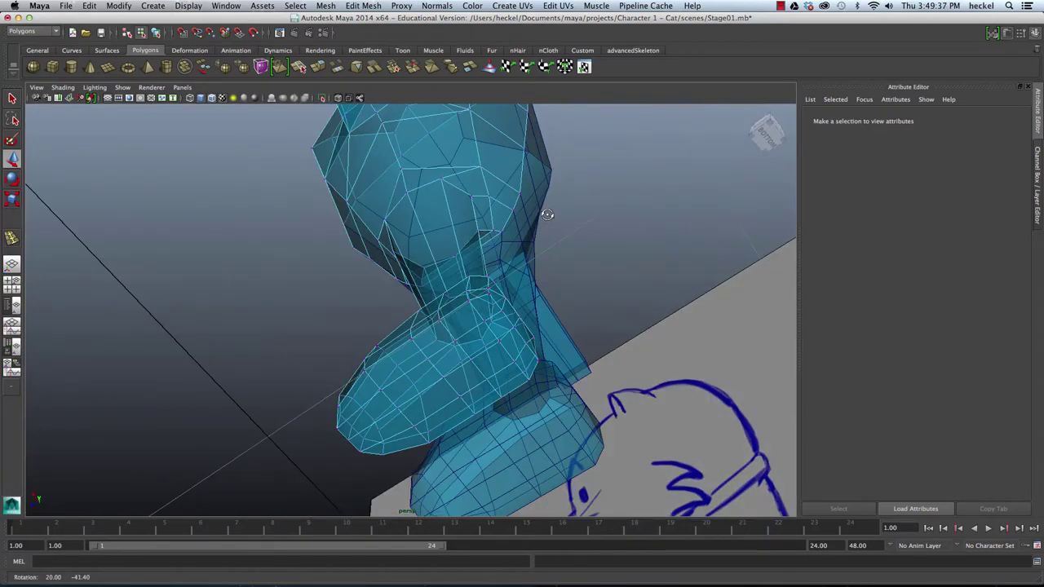
Step: Select the two outer vertices at the top of the leg and check their position from the side and front
{"action": "left_click", "coordinate": [443, 181]}
{"action": "left_click_drag", "start_coordinate": [443, 182], "coordinate": [463, 337], "text": "alt"}
{"action": "left_click", "coordinate": [458, 227], "text": "shift"}
{"action": "left_click", "coordinate": [553, 303]}
{"action": "left_click", "coordinate": [489, 273]}
{"action": "left_click", "coordinate": [536, 262], "text": "shift"}
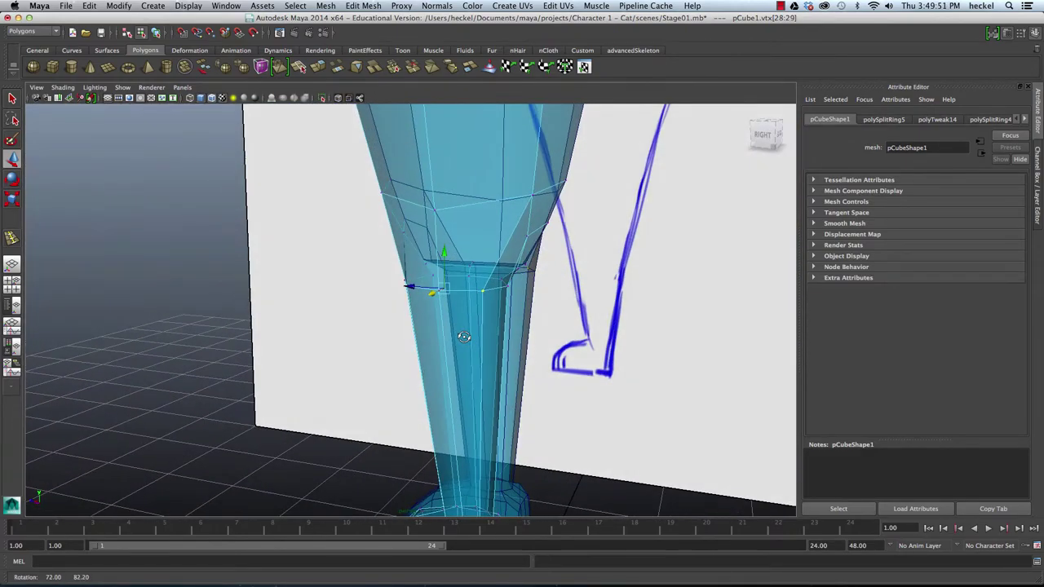
{"action": "left_click_drag", "start_coordinate": [604, 281], "coordinate": [541, 261], "text": "alt"}
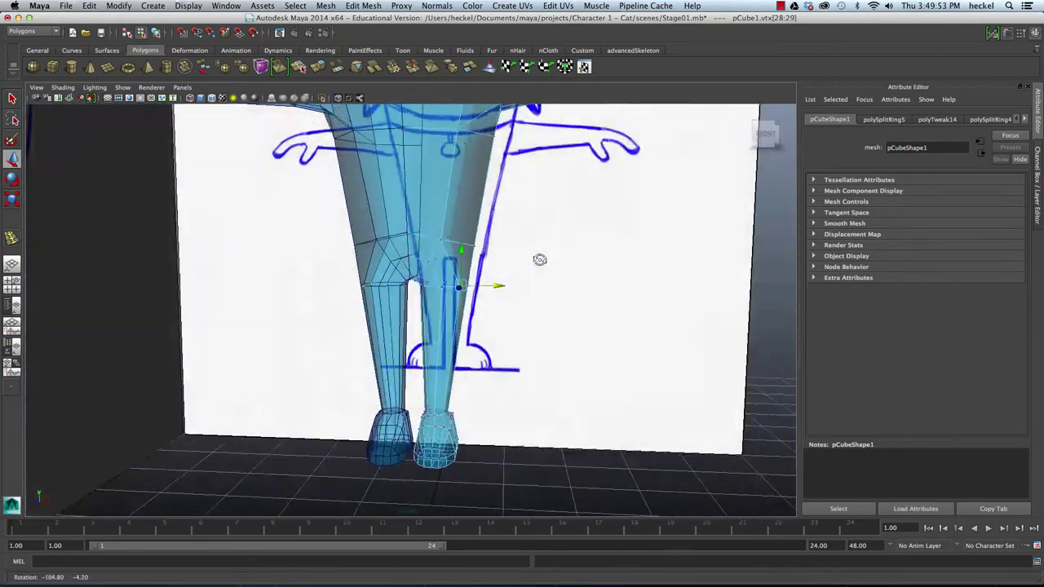
Step: Examine the torso and the arm's connection to the body from the front and the side
{"action": "left_click_drag", "start_coordinate": [461, 252], "coordinate": [482, 300], "text": "alt"}
{"action": "right_click_drag", "start_coordinate": [482, 301], "coordinate": [538, 294], "text": "alt"}
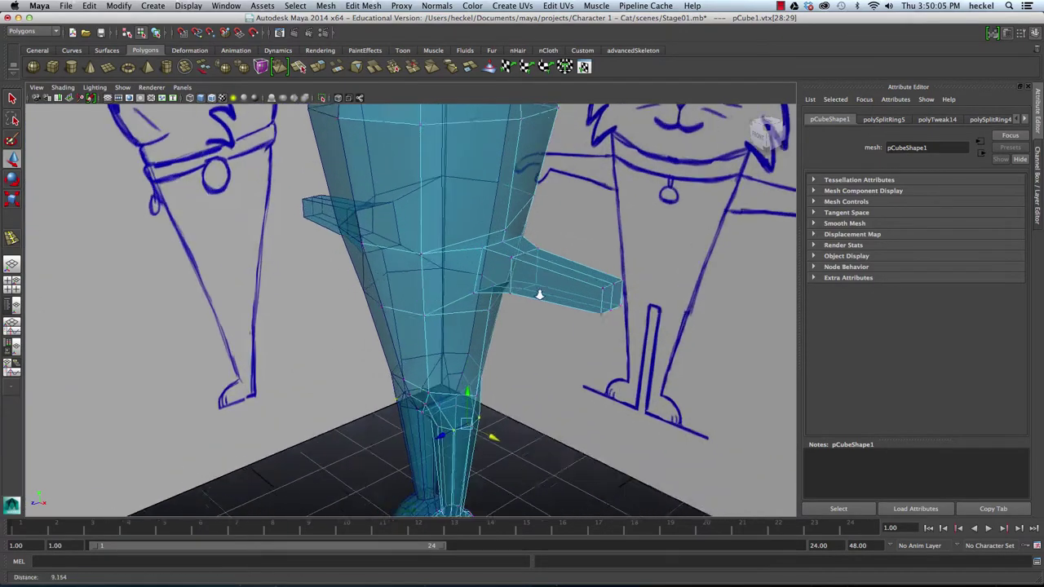
{"action": "left_click_drag", "start_coordinate": [539, 293], "coordinate": [566, 288], "text": "alt"}
{"action": "right_click_drag", "start_coordinate": [566, 288], "coordinate": [507, 288], "text": "alt"}
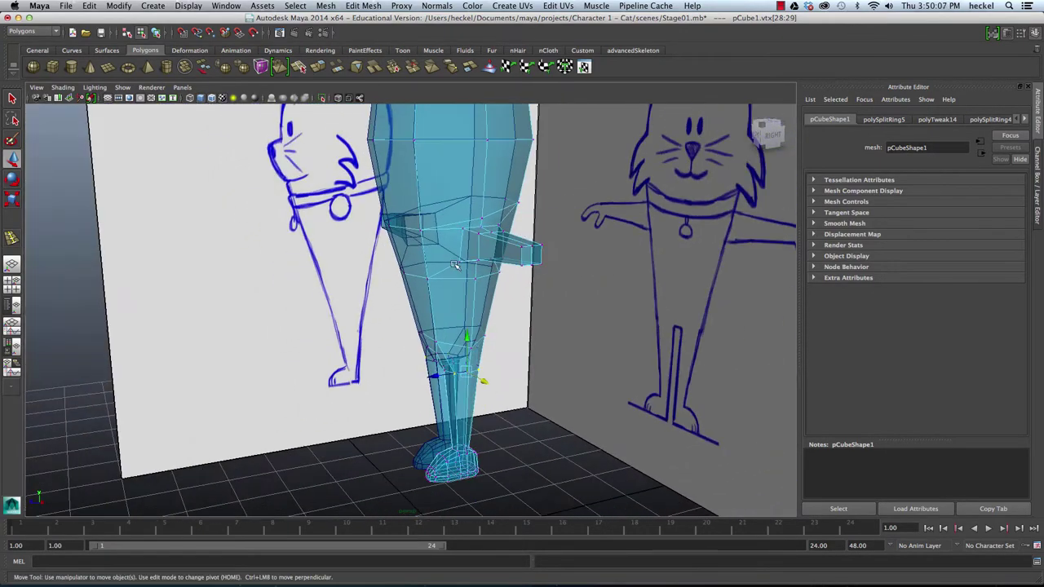
{"action": "left_click_drag", "start_coordinate": [507, 288], "coordinate": [552, 252], "text": "alt"}
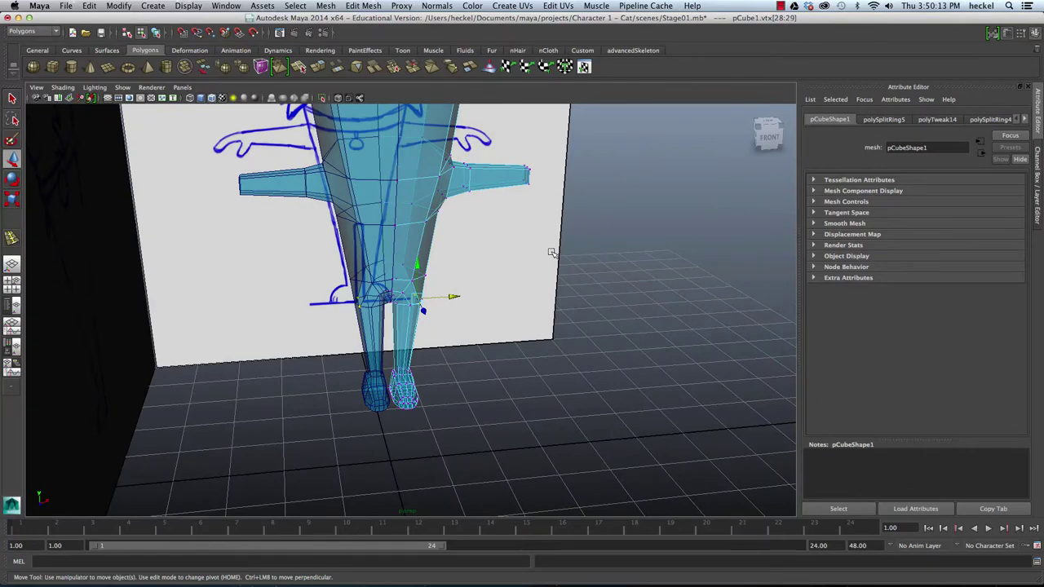
{"action": "left_click_drag", "start_coordinate": [552, 252], "coordinate": [447, 284], "text": "alt"}
{"action": "right_click_drag", "start_coordinate": [447, 269], "coordinate": [485, 263], "text": "alt"}
{"action": "mouse_move", "coordinate": [472, 261]}
{"action": "middle_mouse_down", "text": "alt"}
{"action": "mouse_move", "coordinate": [463, 254]}
{"action": "mouse_move", "coordinate": [473, 265]}
{"action": "middle_mouse_up", "text": "alt"}
{"action": "right_click_drag", "start_coordinate": [408, 265], "coordinate": [520, 250], "text": "alt"}
{"action": "left_click_drag", "start_coordinate": [520, 250], "coordinate": [508, 244], "text": "alt"}
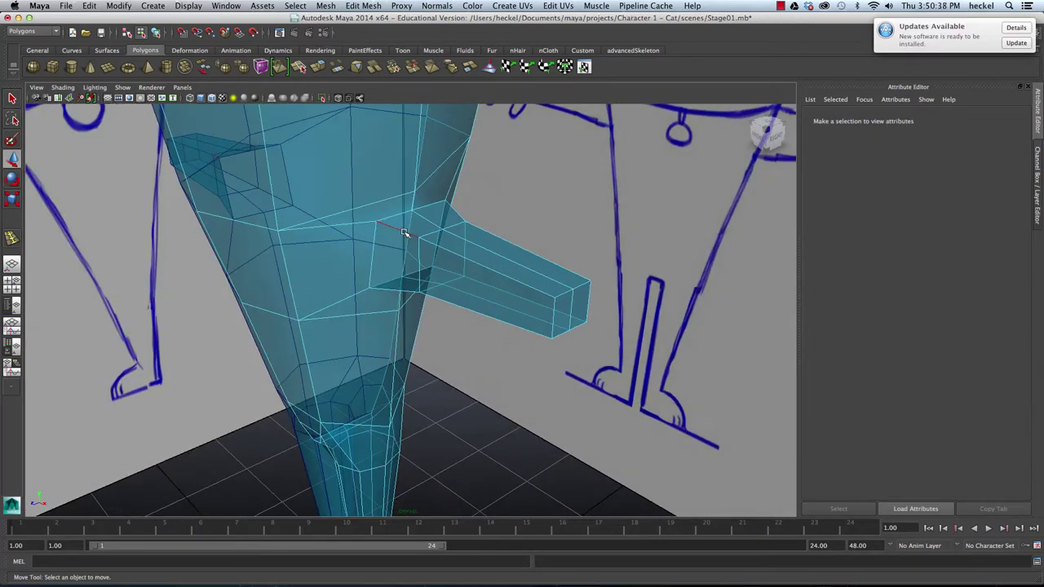
Step: Select the slanted upper and lower edges where the arm meets the body and scale them vertically closer together
{"action": "left_click", "coordinate": [404, 233]}
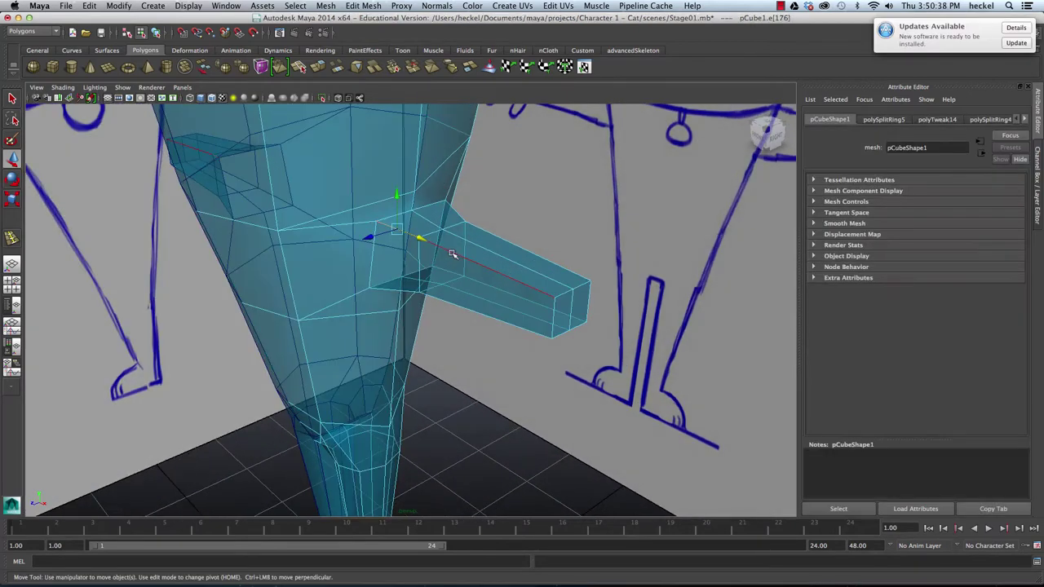
{"action": "left_click", "coordinate": [454, 252], "text": "shift"}
{"action": "left_click_drag", "start_coordinate": [562, 272], "coordinate": [513, 266], "text": "alt"}
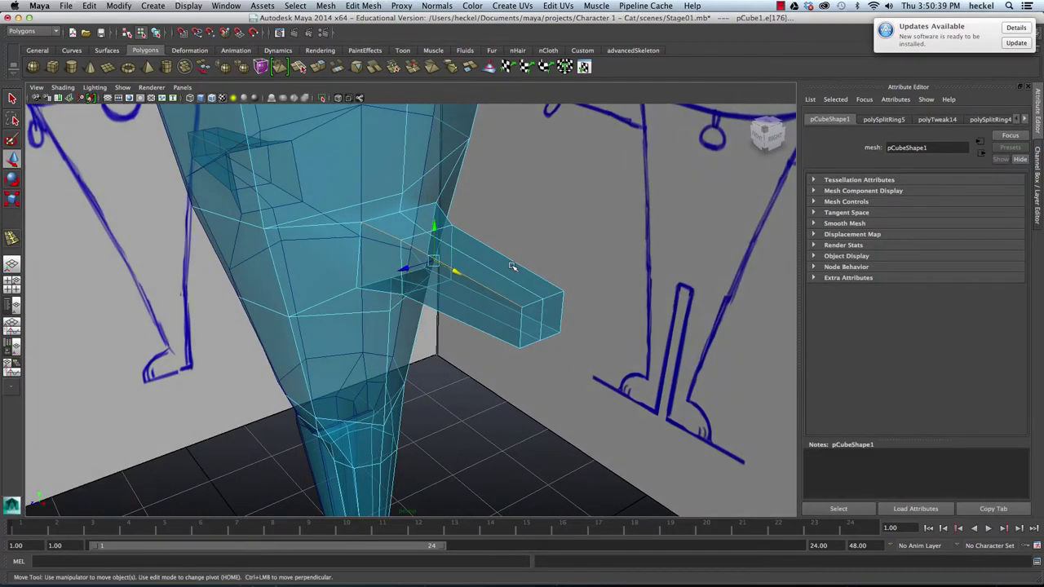
{"action": "left_click", "coordinate": [445, 213], "text": "shift"}
{"action": "left_click_drag", "start_coordinate": [443, 310], "coordinate": [405, 255], "text": "alt"}
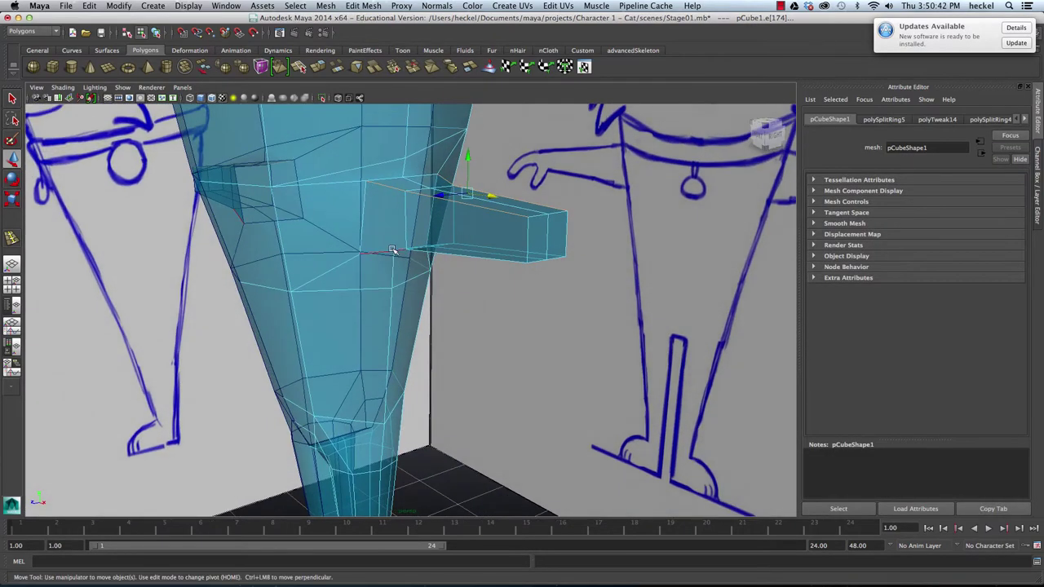
{"action": "left_click_drag", "start_coordinate": [529, 273], "coordinate": [460, 279], "text": "alt"}
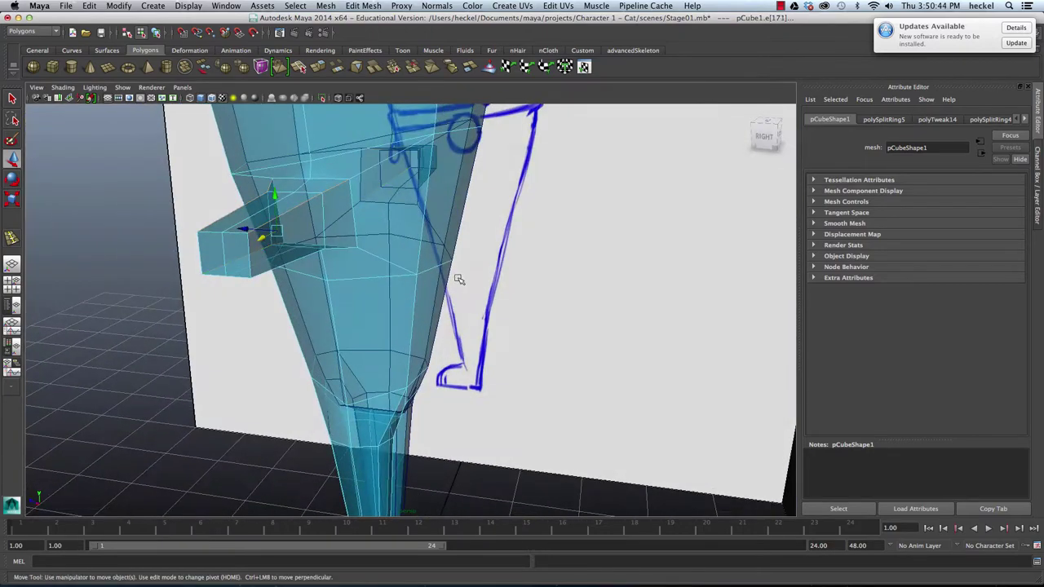
{"action": "left_click", "coordinate": [344, 250], "text": "shift"}
{"action": "left_click_drag", "start_coordinate": [346, 251], "coordinate": [392, 273], "text": "alt"}
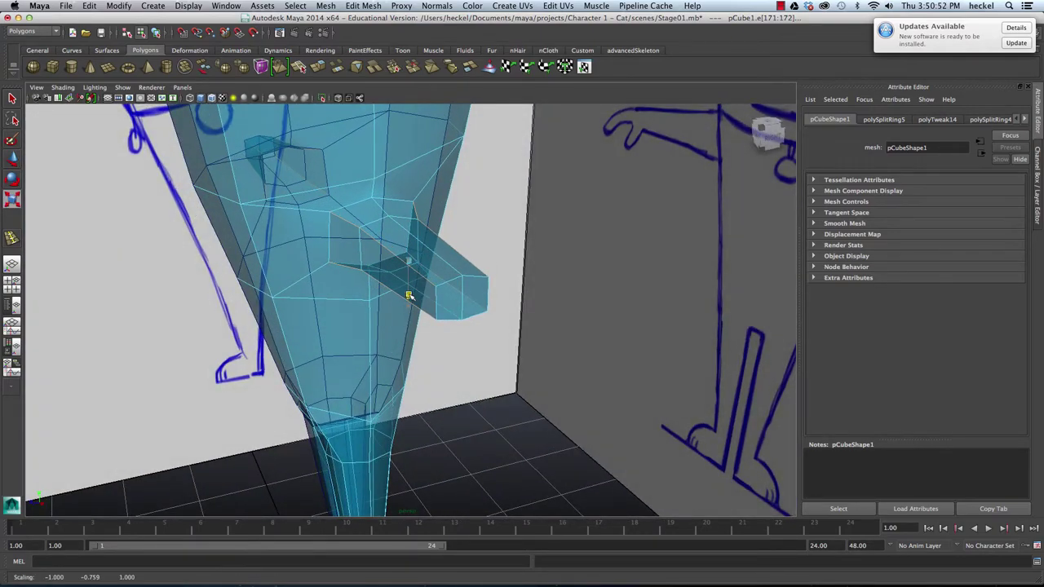
{"action": "left_click_drag", "start_coordinate": [407, 294], "coordinate": [437, 243], "text": "alt"}
Step: Select the remaining top and bottom edges at the arm's base and scale them slightly farther apart vertically
{"action": "left_click", "coordinate": [386, 197]}
{"action": "left_click", "coordinate": [407, 203]}
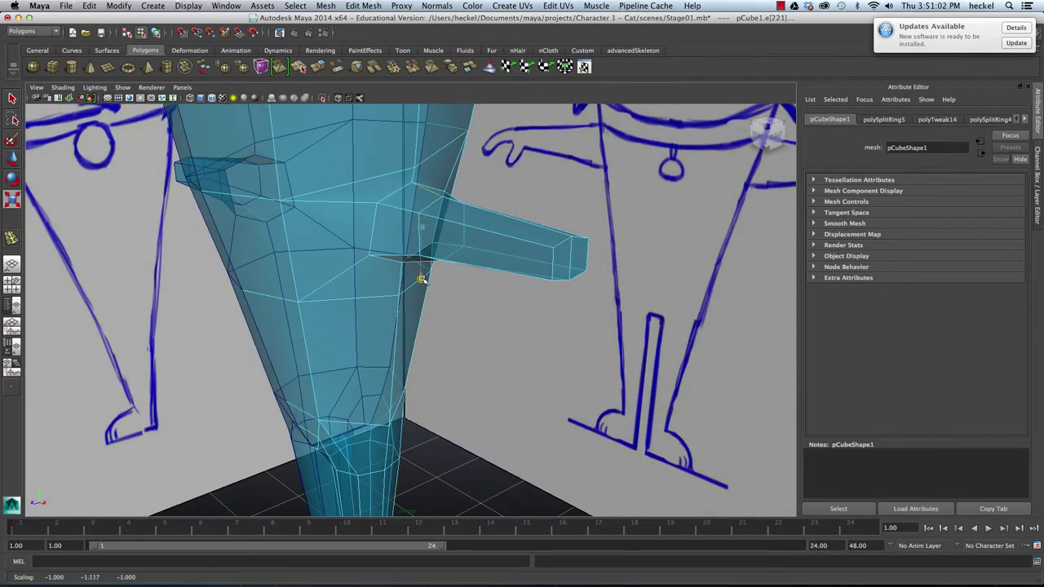
{"action": "mouse_move", "coordinate": [421, 281]}
{"action": "left_mouse_down", "text": "alt"}
{"action": "mouse_move", "coordinate": [408, 264]}
{"action": "mouse_move", "coordinate": [434, 253]}
{"action": "mouse_move", "coordinate": [432, 291]}
{"action": "mouse_move", "coordinate": [420, 296]}
{"action": "left_mouse_up", "text": "alt"}
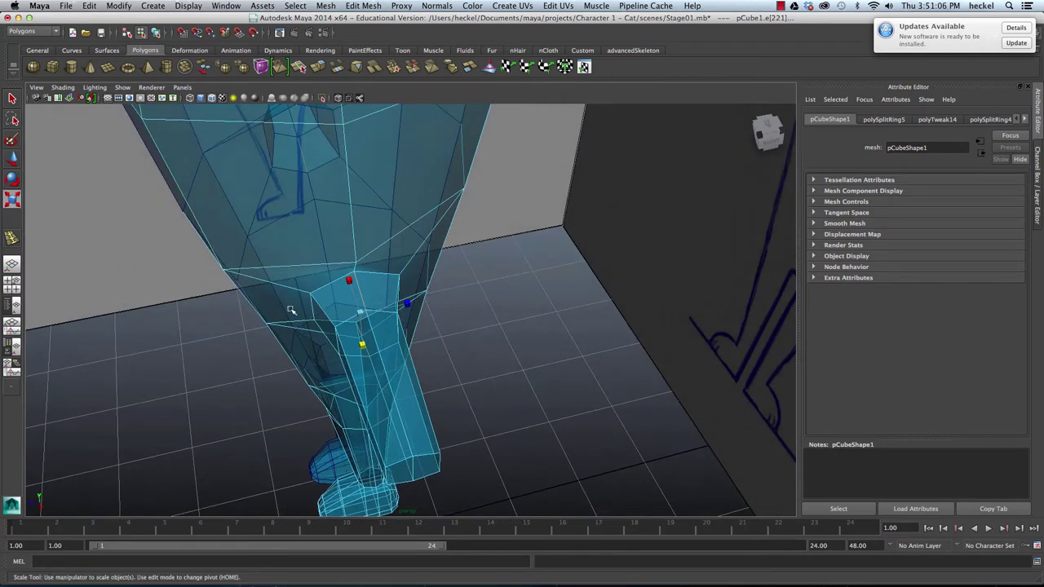
Step: Select the front and back edges at the arm's base and scale them slightly closer together in depth
{"action": "left_click_drag", "start_coordinate": [313, 307], "coordinate": [417, 279], "text": "alt"}
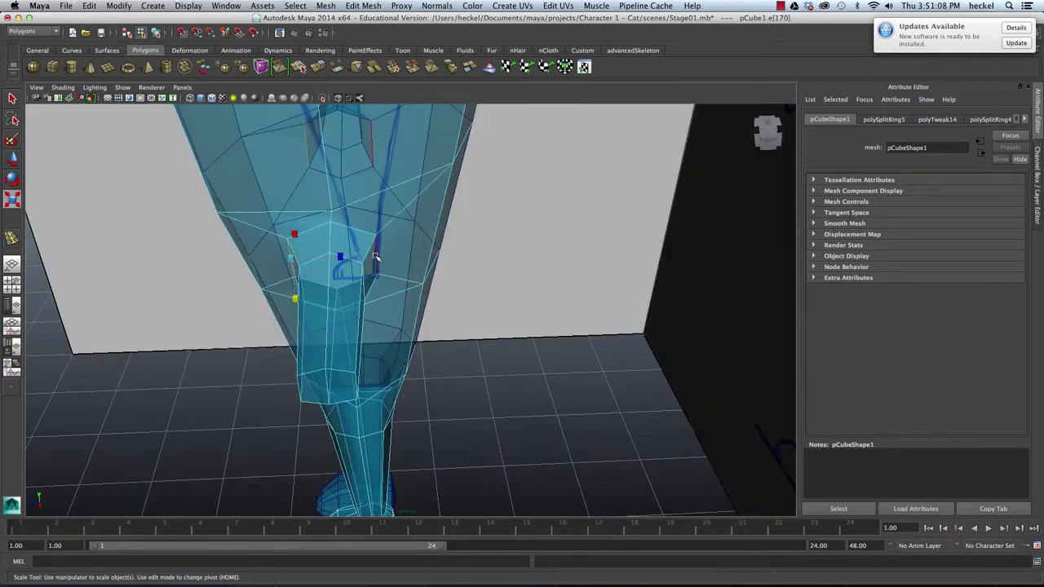
{"action": "left_click", "coordinate": [378, 262], "text": "shift"}
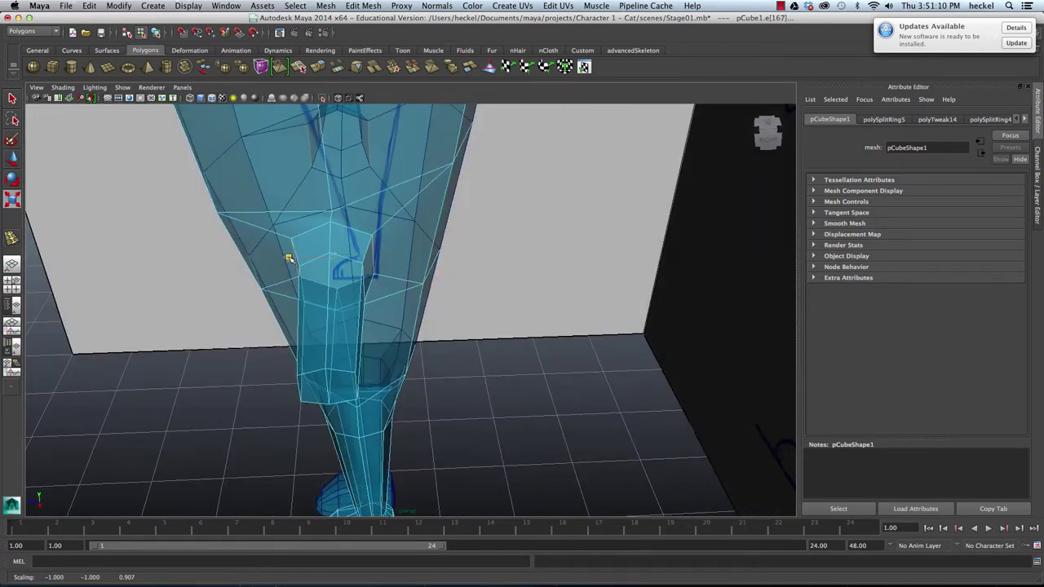
{"action": "mouse_move", "coordinate": [456, 291]}
{"action": "left_mouse_down", "text": "alt"}
{"action": "mouse_move", "coordinate": [457, 261]}
{"action": "mouse_move", "coordinate": [494, 272]}
{"action": "mouse_move", "coordinate": [474, 286]}
{"action": "mouse_move", "coordinate": [460, 278]}
{"action": "left_mouse_up", "text": "alt"}
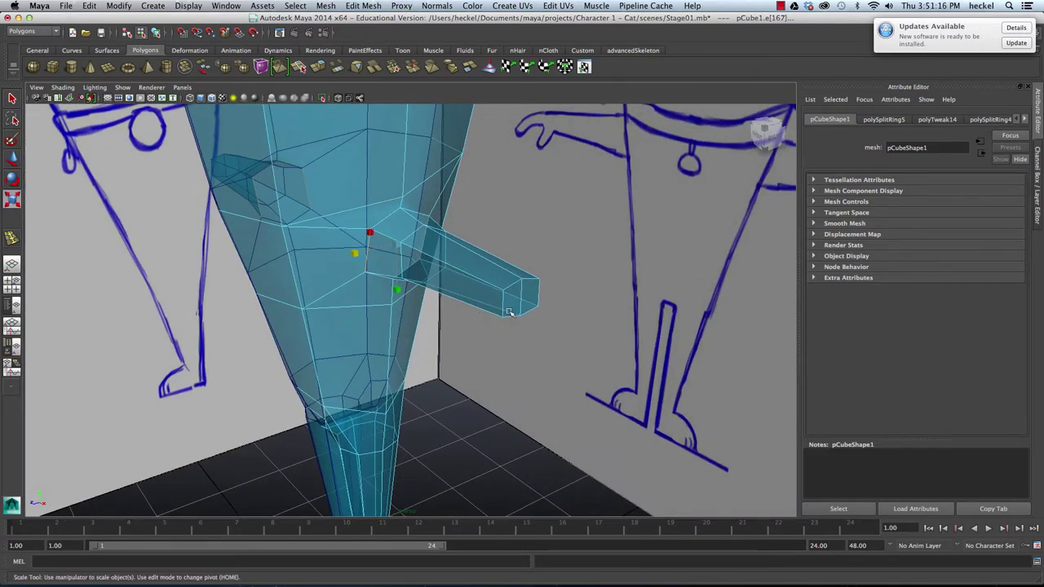
{"action": "mouse_move", "coordinate": [508, 312]}
{"action": "left_mouse_down", "text": "alt"}
{"action": "mouse_move", "coordinate": [468, 279]}
{"action": "mouse_move", "coordinate": [483, 287]}
{"action": "left_mouse_up", "text": "alt"}
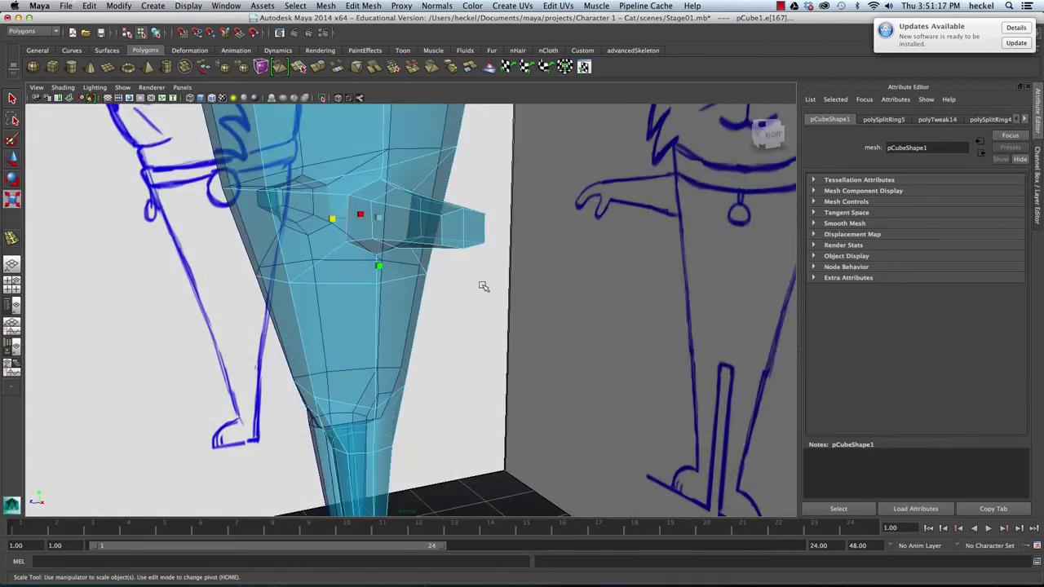
Step: Insert an edge loop lengthwise through the middle of the arm and around the torso
{"action": "left_click", "coordinate": [363, 6]}
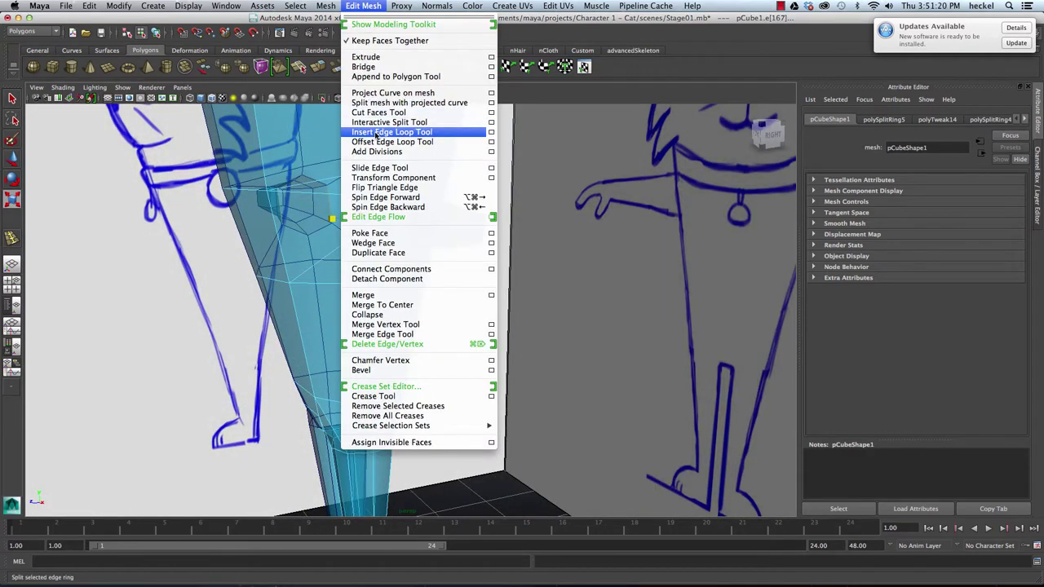
{"action": "left_click", "coordinate": [448, 134]}
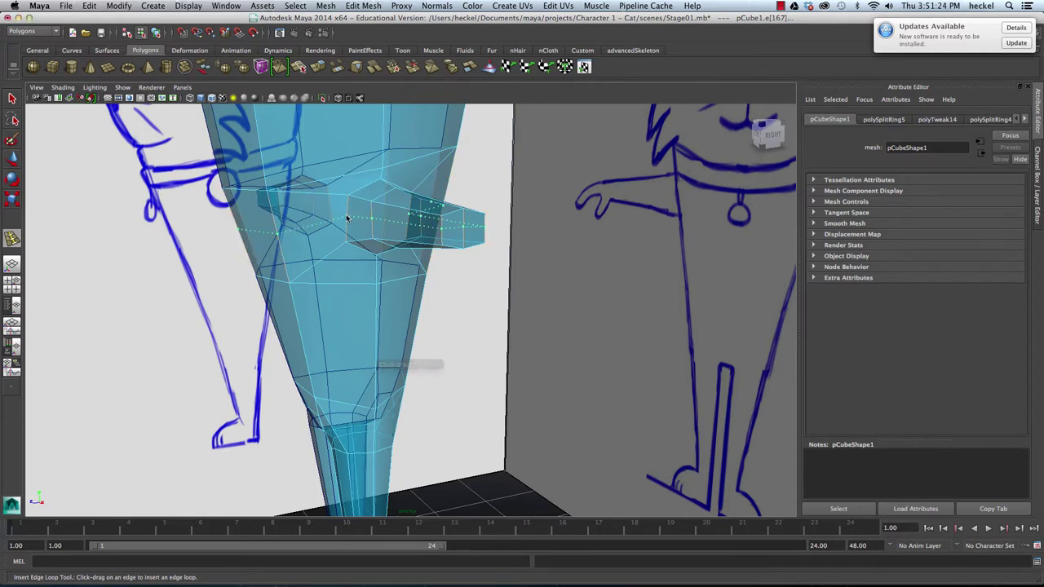
{"action": "left_click", "coordinate": [347, 218]}
{"action": "left_click_drag", "start_coordinate": [347, 218], "coordinate": [400, 225], "text": "alt"}
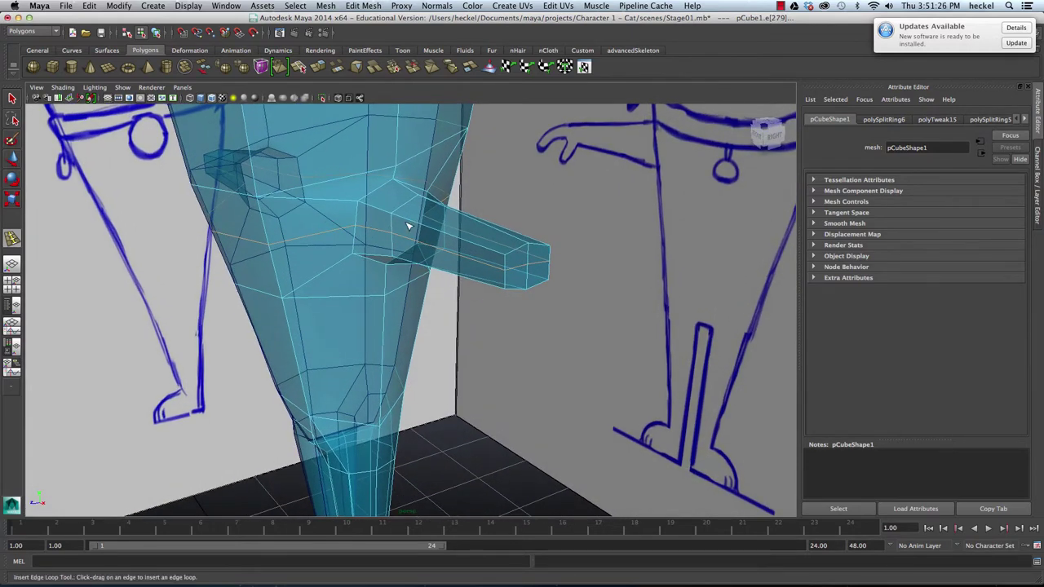
Step: Select the new loop's front and back edges at the arm's base and scale them with neighbouring edges to round the joint
{"action": "left_click", "coordinate": [376, 230]}
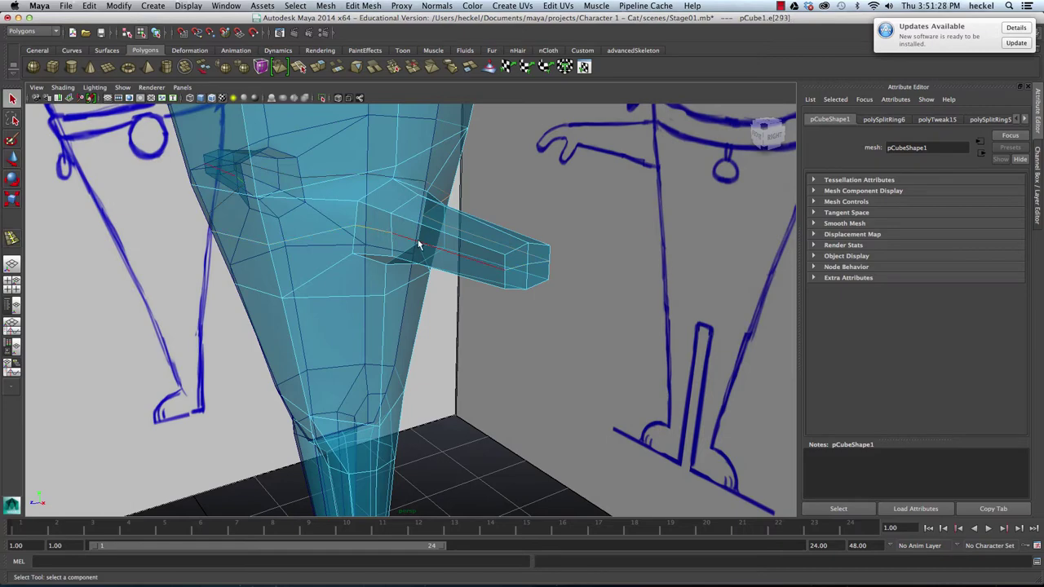
{"action": "left_click", "coordinate": [476, 241]}
{"action": "left_click_drag", "start_coordinate": [476, 241], "coordinate": [388, 245], "text": "alt"}
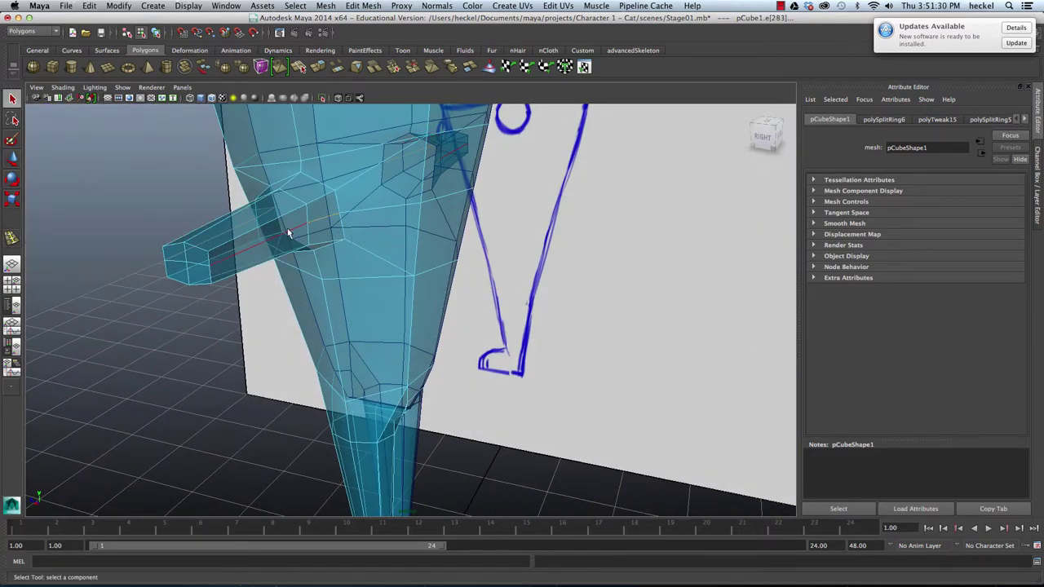
{"action": "left_click", "coordinate": [262, 242]}
{"action": "left_click_drag", "start_coordinate": [262, 242], "coordinate": [388, 142], "text": "alt"}
{"action": "key", "text": "r"}
{"action": "left_click", "coordinate": [354, 177]}
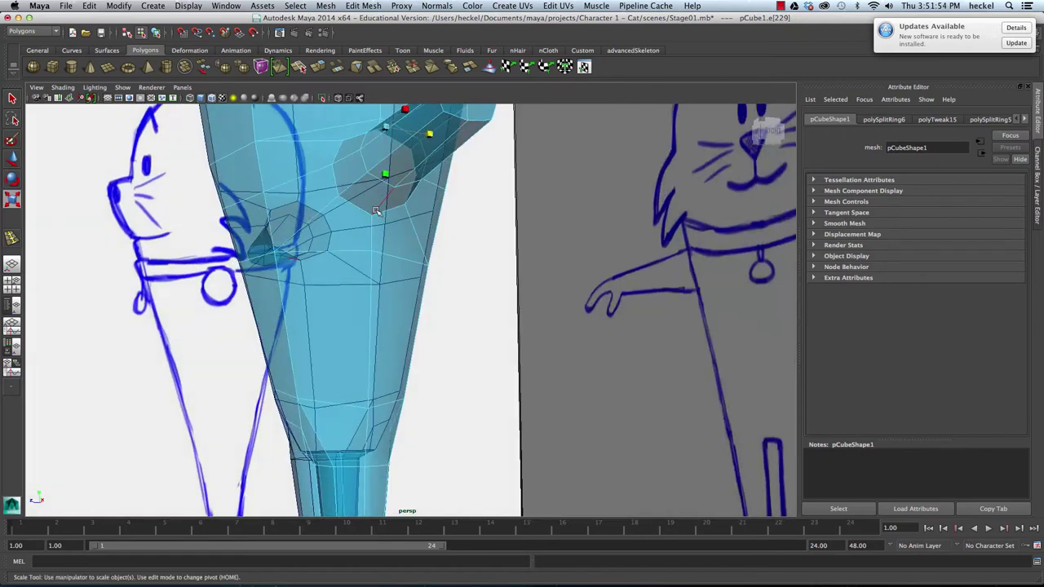
{"action": "mouse_move", "coordinate": [380, 208]}
{"action": "left_mouse_down", "text": "alt"}
{"action": "mouse_move", "coordinate": [421, 242]}
{"action": "mouse_move", "coordinate": [473, 251]}
{"action": "mouse_move", "coordinate": [499, 241]}
{"action": "mouse_move", "coordinate": [457, 261]}
{"action": "mouse_move", "coordinate": [361, 235]}
{"action": "left_mouse_up", "text": "alt"}
{"action": "middle_click_drag", "start_coordinate": [362, 236], "coordinate": [382, 271], "text": "alt"}
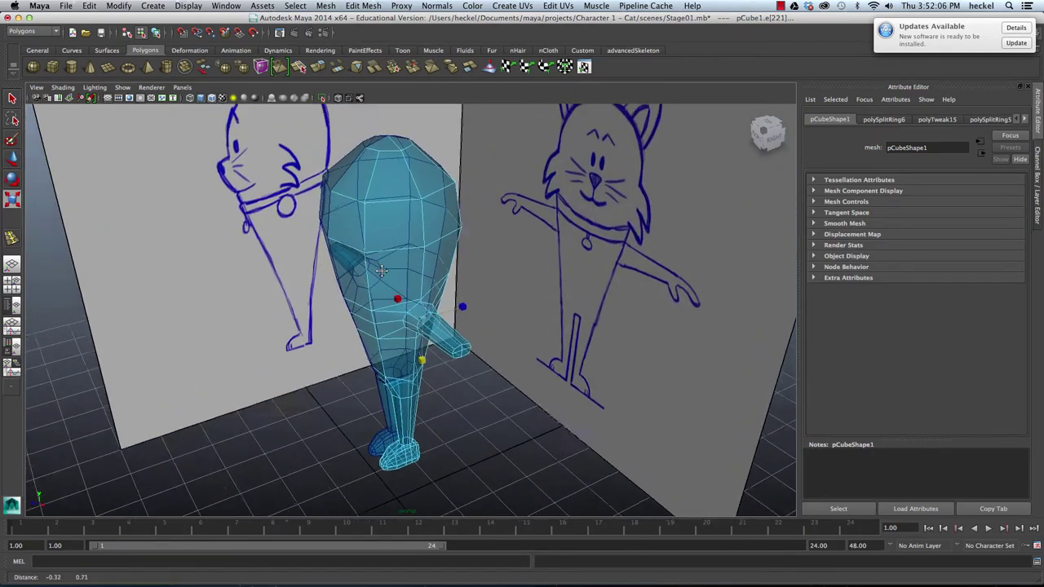
Step: In the side view, move the torso's front vertices at arm height forward to the reference outline
{"action": "right_click_drag", "start_coordinate": [382, 271], "coordinate": [391, 277], "text": "alt"}
{"action": "left_click_drag", "start_coordinate": [391, 277], "coordinate": [484, 185], "text": "alt"}
{"action": "middle_click_drag", "start_coordinate": [483, 185], "coordinate": [493, 174], "text": "alt"}
{"action": "left_click_drag", "start_coordinate": [493, 173], "coordinate": [444, 171], "text": "alt"}
{"action": "key", "text": "space"}
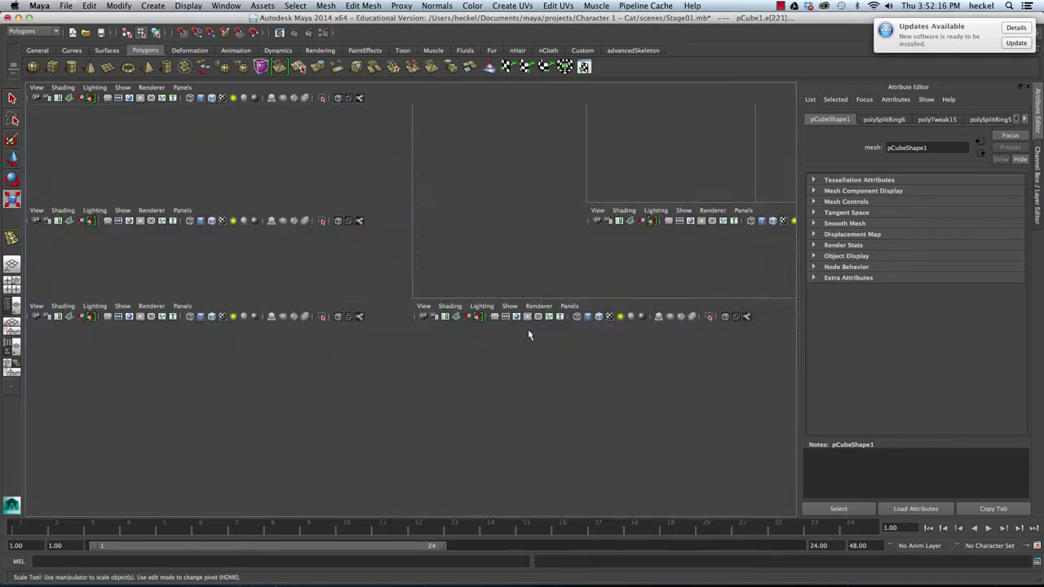
{"action": "key", "text": "space"}
{"action": "right_click_drag", "start_coordinate": [530, 317], "coordinate": [481, 260], "text": "alt"}
{"action": "middle_click_drag", "start_coordinate": [481, 260], "coordinate": [501, 301], "text": "alt"}
{"action": "right_click_drag", "start_coordinate": [399, 262], "coordinate": [636, 256], "text": "alt"}
{"action": "middle_click_drag", "start_coordinate": [545, 200], "coordinate": [544, 249], "text": "alt"}
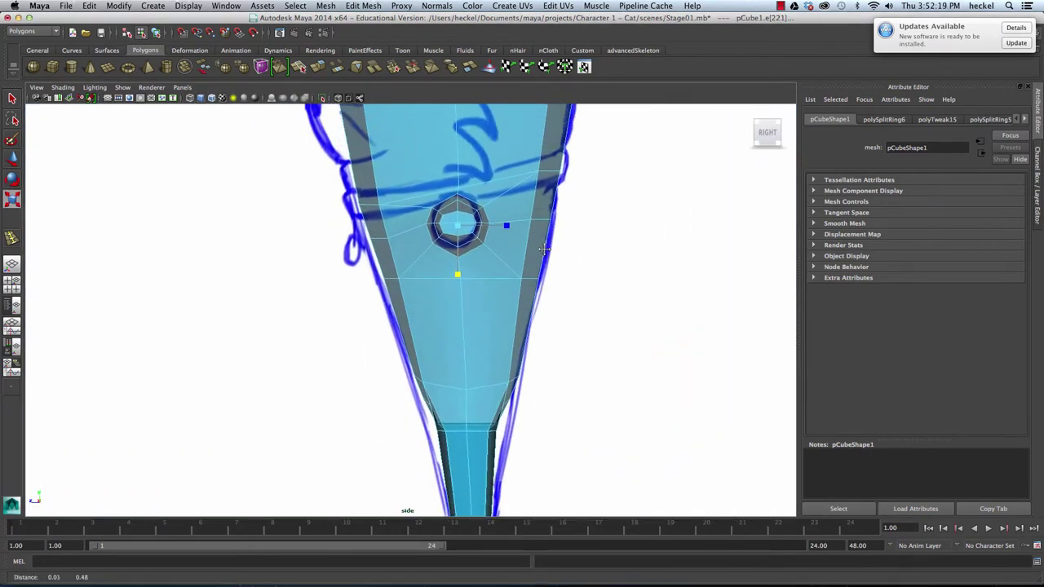
{"action": "right_click_drag", "start_coordinate": [367, 209], "coordinate": [343, 189]}
{"action": "left_click", "coordinate": [355, 203]}
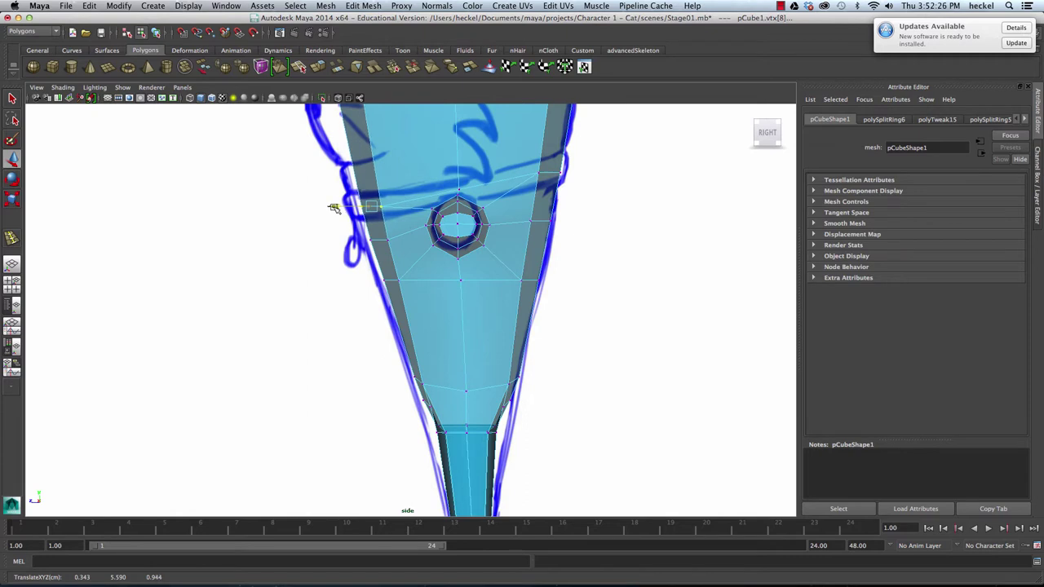
Step: Examine the torso outline and arm opening against the side reference, and return to the perspective view
{"action": "right_click_drag", "start_coordinate": [422, 211], "coordinate": [473, 214], "text": "alt"}
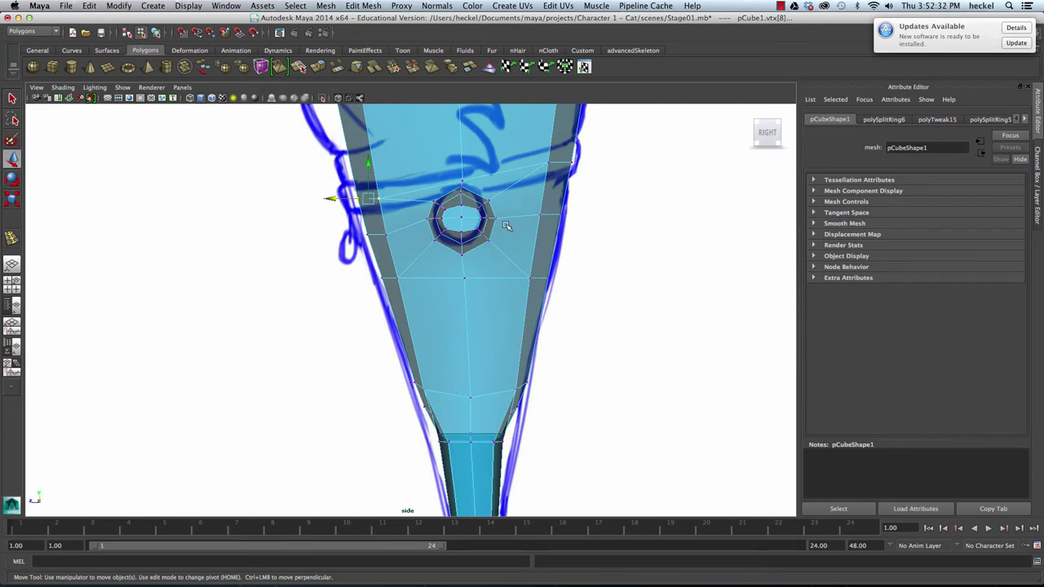
{"action": "right_click_drag", "start_coordinate": [558, 232], "coordinate": [538, 233], "text": "alt"}
{"action": "middle_click_drag", "start_coordinate": [520, 302], "coordinate": [515, 252], "text": "alt"}
{"action": "right_click_drag", "start_coordinate": [393, 161], "coordinate": [436, 158], "text": "alt"}
{"action": "middle_click_drag", "start_coordinate": [461, 129], "coordinate": [457, 212], "text": "alt"}
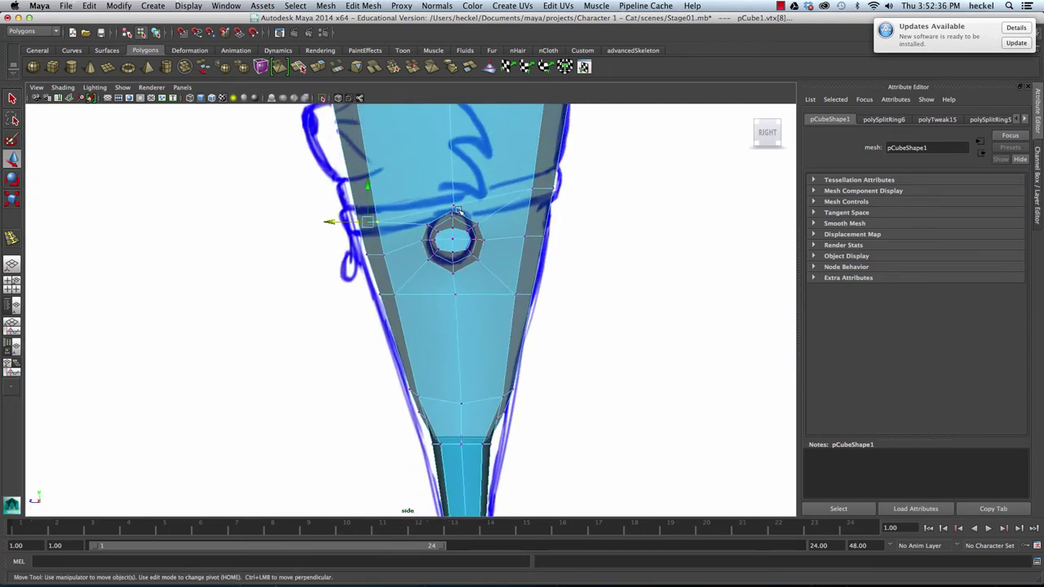
{"action": "right_click_drag", "start_coordinate": [483, 235], "coordinate": [499, 218], "text": "alt"}
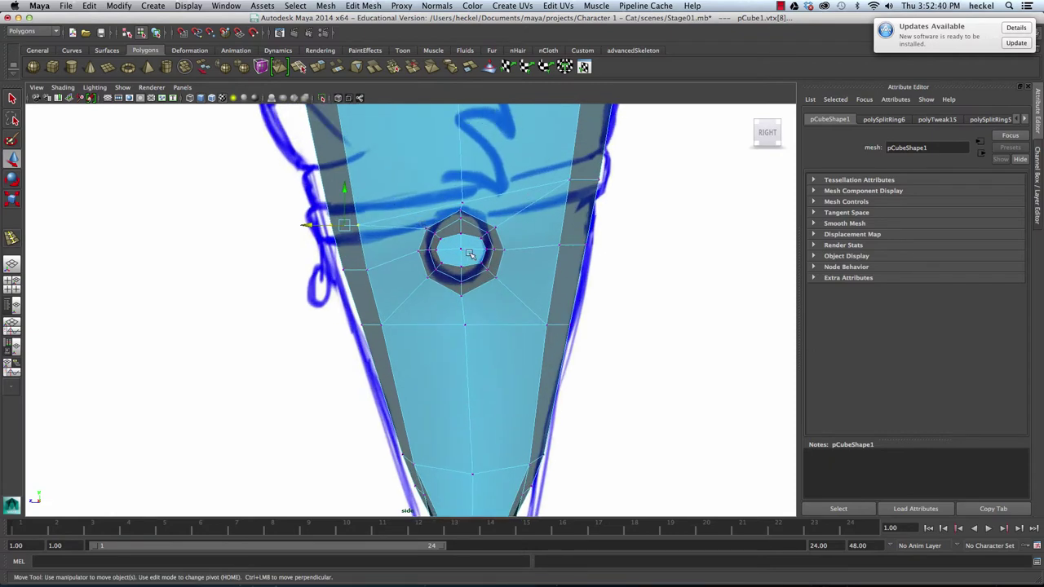
{"action": "key", "text": "space"}
{"action": "key", "text": "space"}
{"action": "left_click_drag", "start_coordinate": [532, 201], "coordinate": [595, 204], "text": "alt"}
{"action": "left_click_drag", "start_coordinate": [523, 183], "coordinate": [382, 229], "text": "alt"}
Step: Select all the faces at the end of the arm and extrude them outward by 0.216
{"action": "scroll", "coordinate": [327, 226], "scroll_direction": "up", "scroll_amount": 3}
{"action": "right_click_drag", "start_coordinate": [382, 228], "coordinate": [517, 233], "text": "alt"}
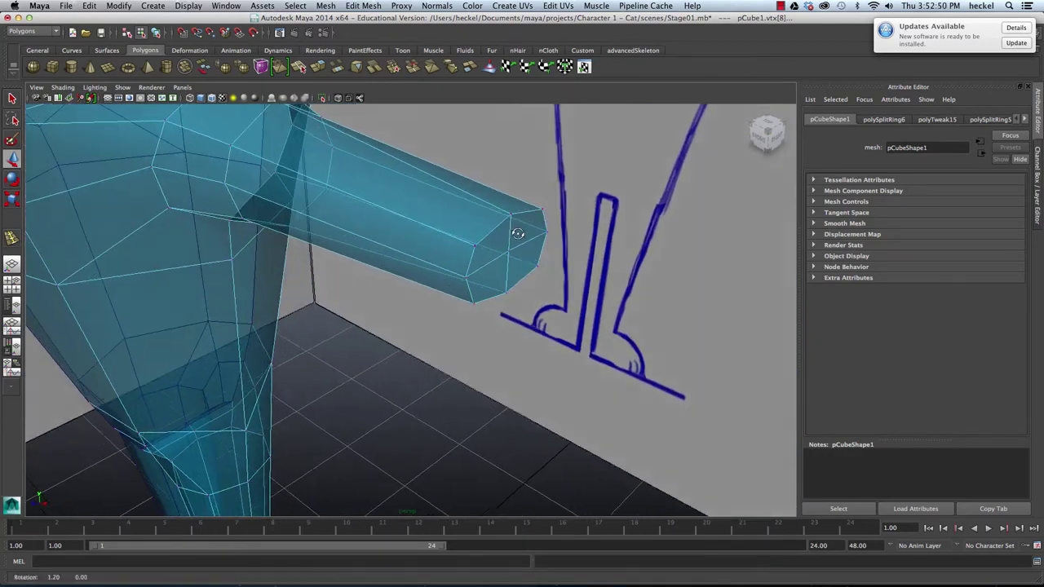
{"action": "left_click_drag", "start_coordinate": [517, 234], "coordinate": [462, 223], "text": "alt"}
{"action": "right_click", "coordinate": [460, 196]}
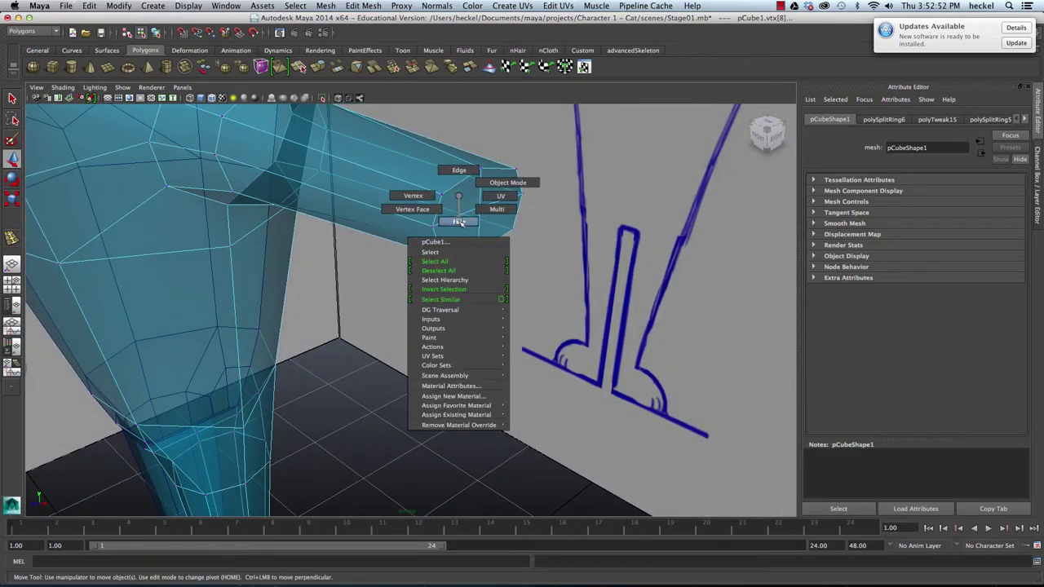
{"action": "left_click", "coordinate": [459, 222]}
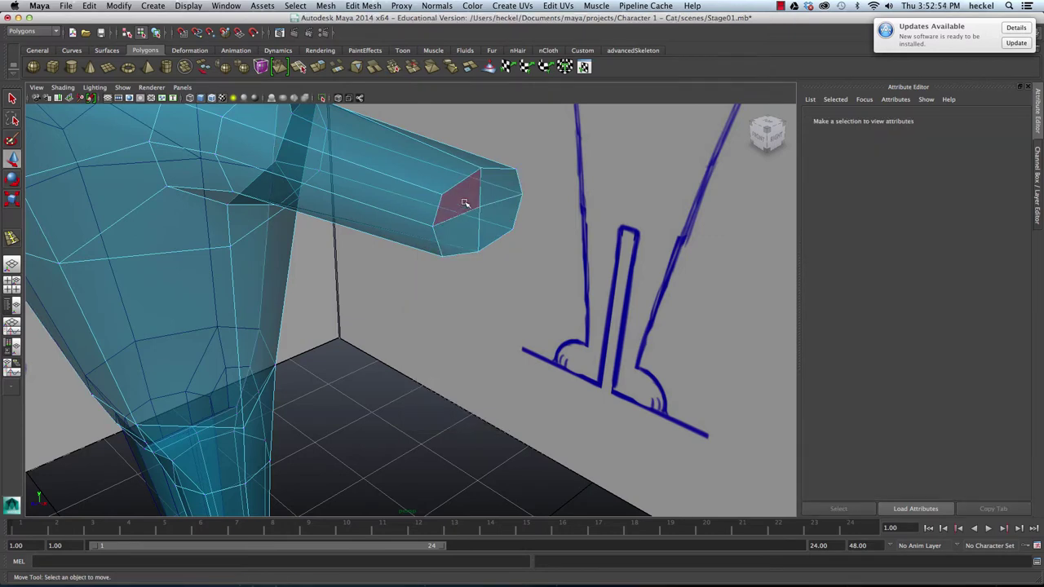
{"action": "left_click", "coordinate": [463, 231]}
{"action": "left_click", "coordinate": [500, 189], "text": "shift"}
{"action": "right_click_drag", "start_coordinate": [597, 229], "coordinate": [453, 177], "text": "alt"}
{"action": "key", "text": "ctrl+e"}
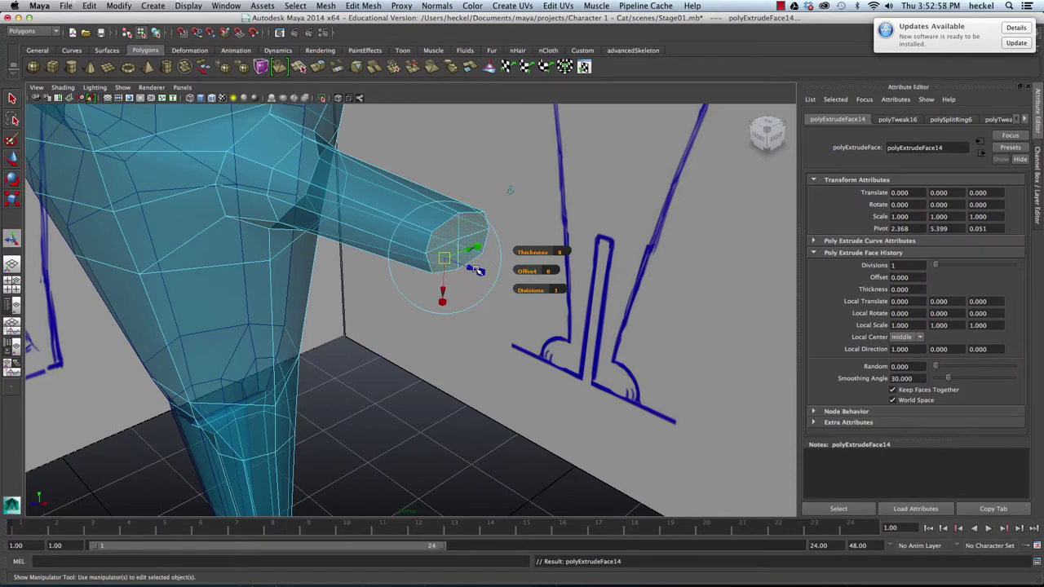
{"action": "left_click_drag", "start_coordinate": [477, 270], "coordinate": [541, 310]}
Step: In the front view, scale the extruded arm end vertically to 0.667 to match the drawn wrist
{"action": "key", "text": "space"}
{"action": "key", "text": "space"}
{"action": "middle_click_drag", "start_coordinate": [518, 226], "coordinate": [432, 463], "text": "alt"}
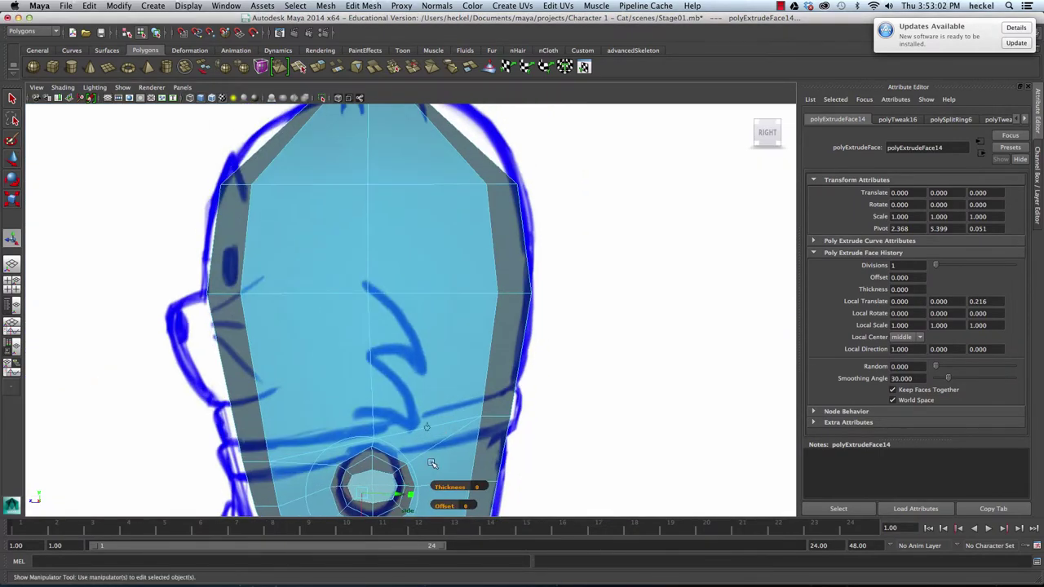
{"action": "key", "text": "space"}
{"action": "key", "text": "space"}
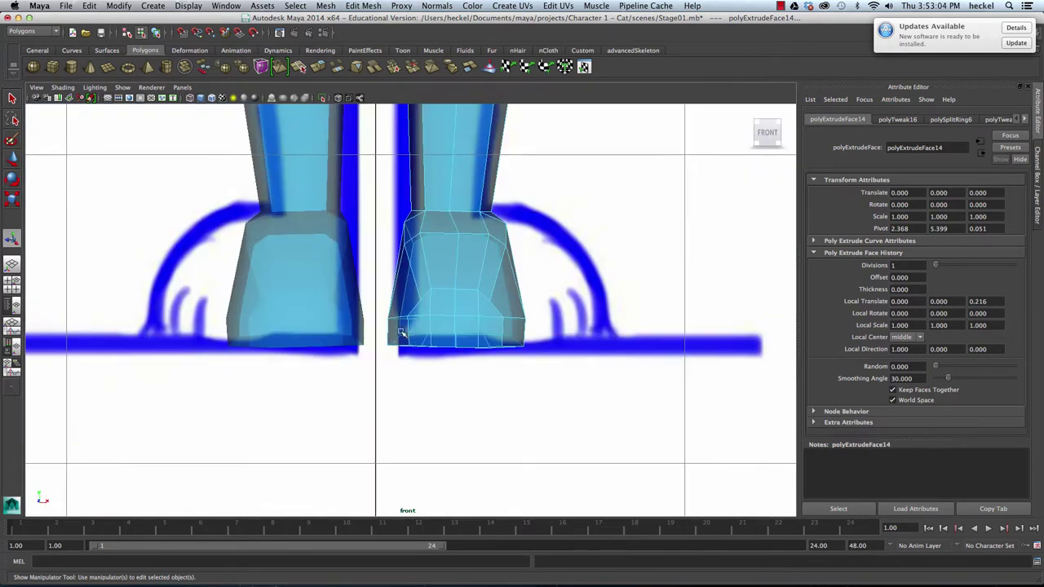
{"action": "key", "text": "space"}
{"action": "key", "text": "space"}
{"action": "scroll", "coordinate": [471, 279], "scroll_direction": "down", "scroll_amount": 8}
{"action": "scroll", "coordinate": [463, 322], "scroll_direction": "up", "scroll_amount": 8}
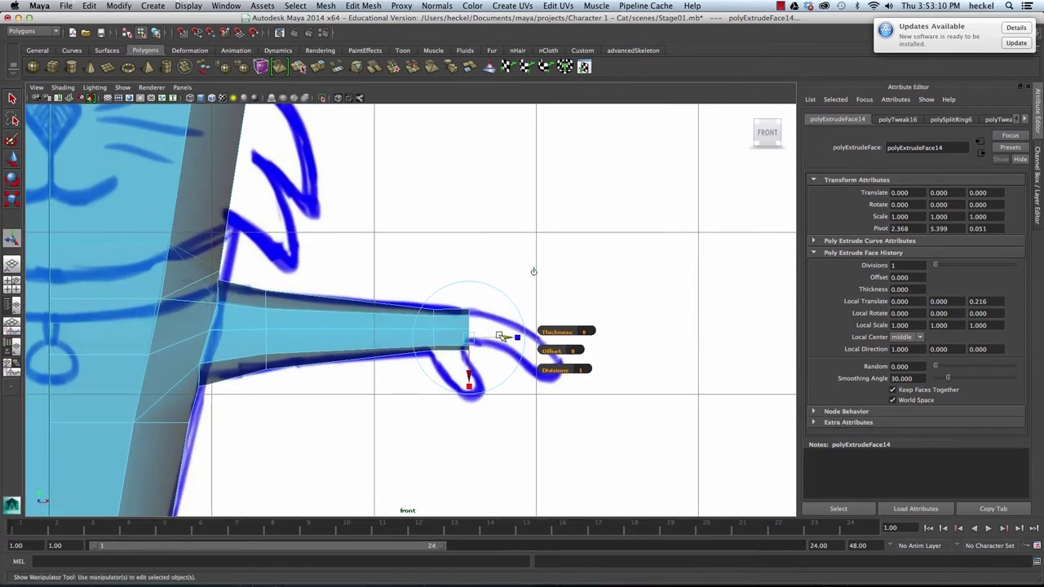
{"action": "left_click_drag", "start_coordinate": [467, 382], "coordinate": [471, 384]}
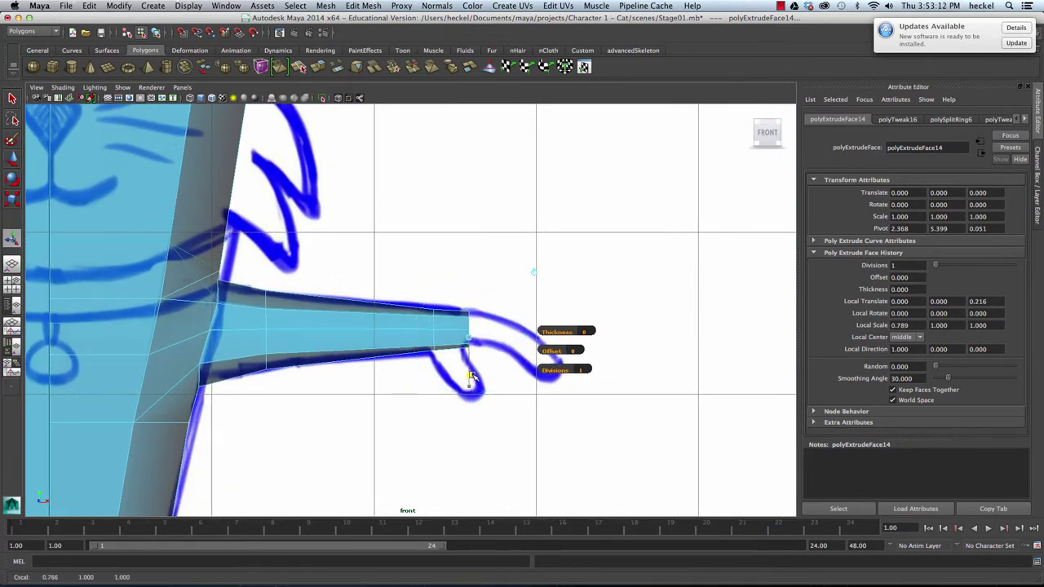
Step: In the top view, scale the extruded arm end in depth to 0.898
{"action": "key", "text": "space"}
{"action": "key", "text": "space"}
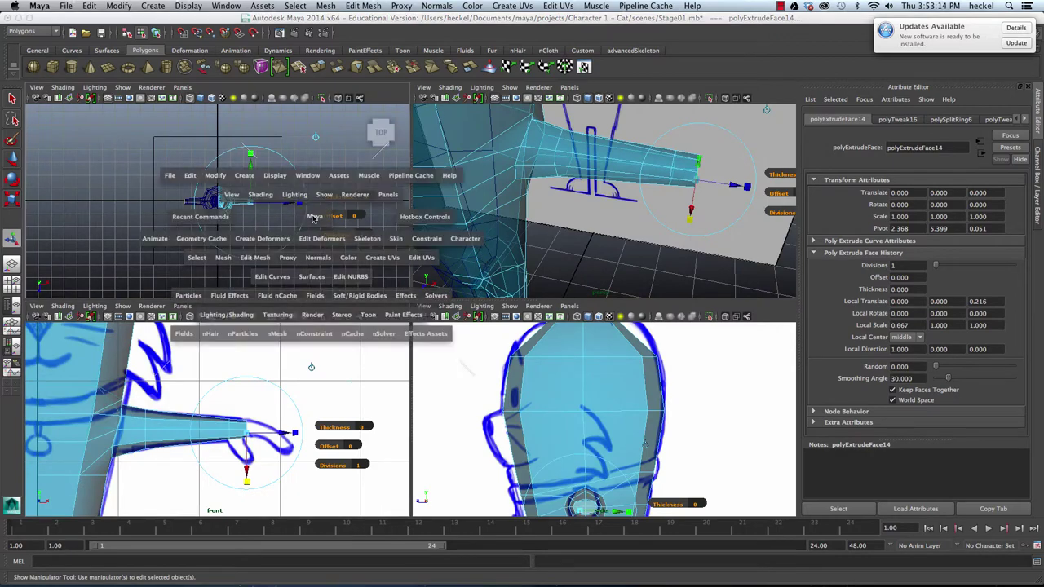
{"action": "right_click_drag", "start_coordinate": [533, 248], "coordinate": [726, 267], "text": "alt"}
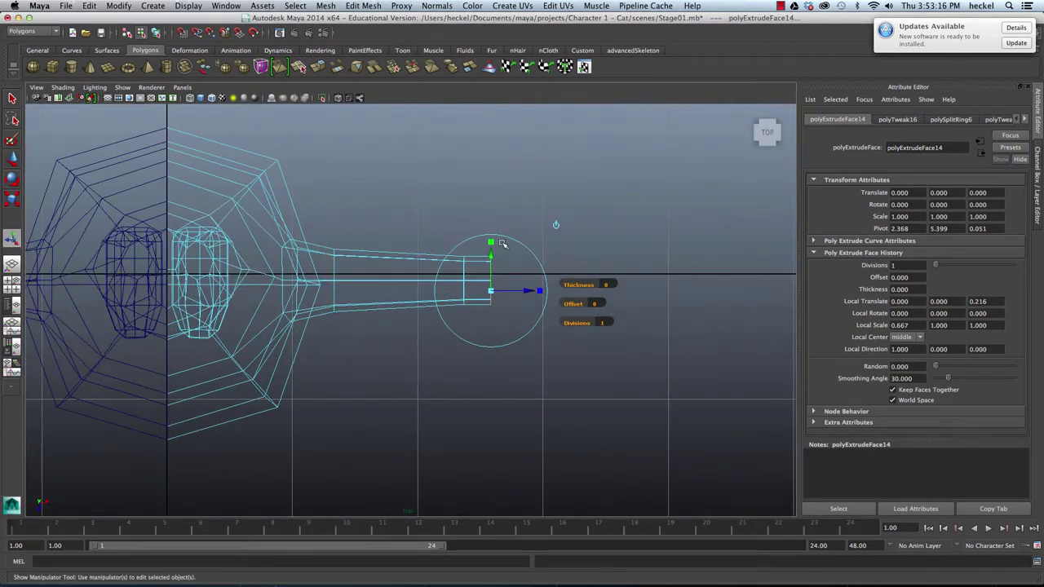
{"action": "left_click_drag", "start_coordinate": [502, 242], "coordinate": [491, 246]}
{"action": "right_click_drag", "start_coordinate": [494, 247], "coordinate": [678, 268], "text": "alt"}
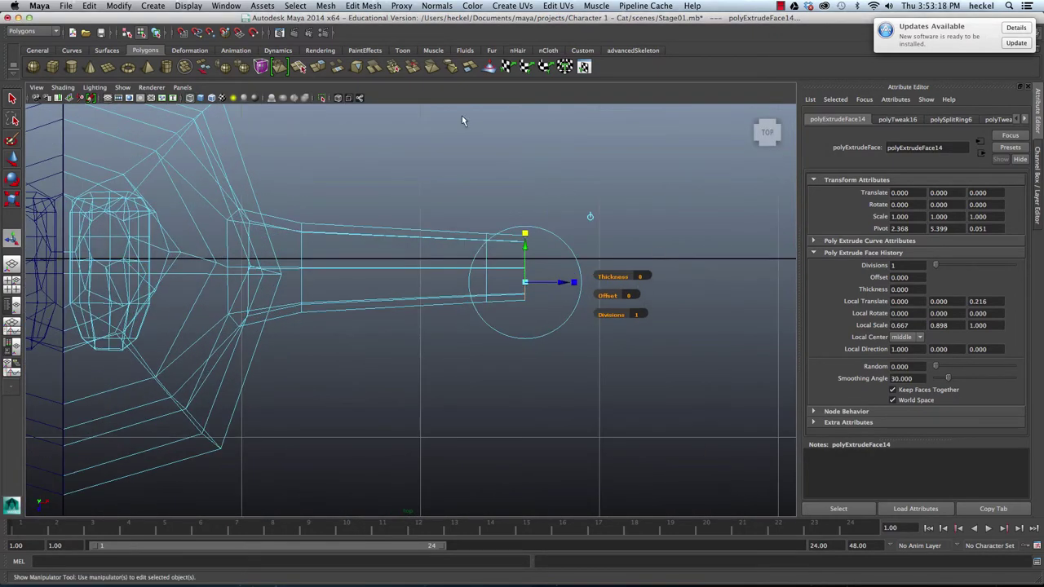
Step: Extrude the arm end faces outward by 0.198 and scale them to 0.917 in depth
{"action": "left_click", "coordinate": [321, 69]}
{"action": "left_click_drag", "start_coordinate": [563, 282], "coordinate": [598, 283]}
{"action": "left_click_drag", "start_coordinate": [562, 234], "coordinate": [562, 236]}
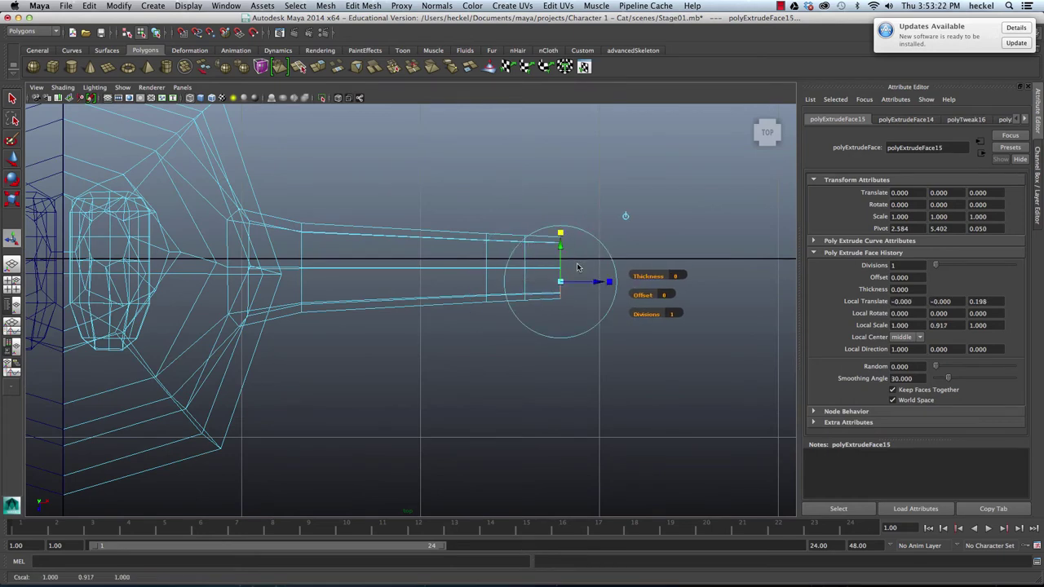
Step: In the front view, scale the newly extruded arm end vertically to 0.613 to match the drawn hand
{"action": "key", "text": "space"}
{"action": "key", "text": "space"}
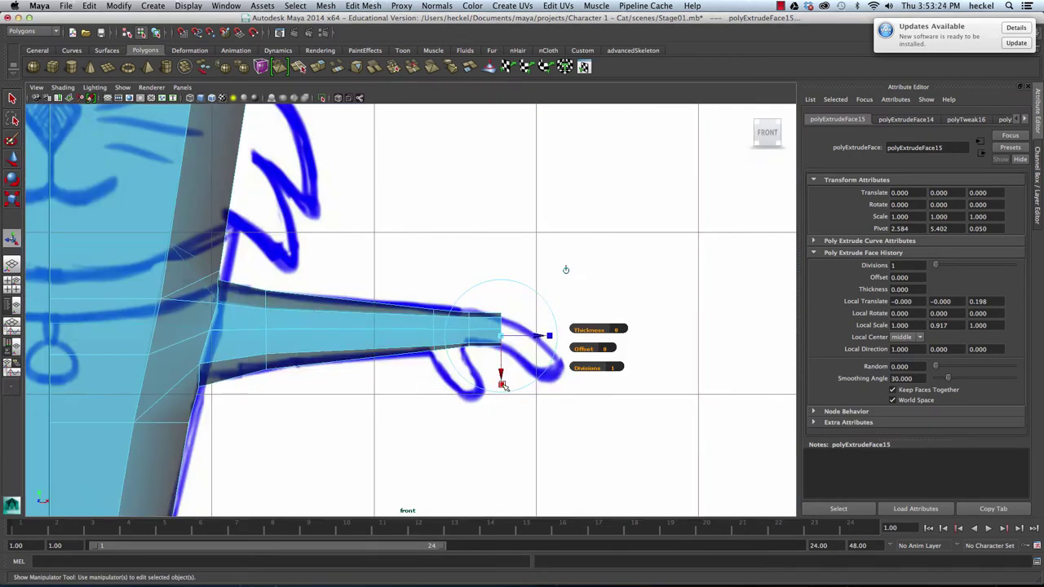
{"action": "left_click_drag", "start_coordinate": [501, 383], "coordinate": [507, 371]}
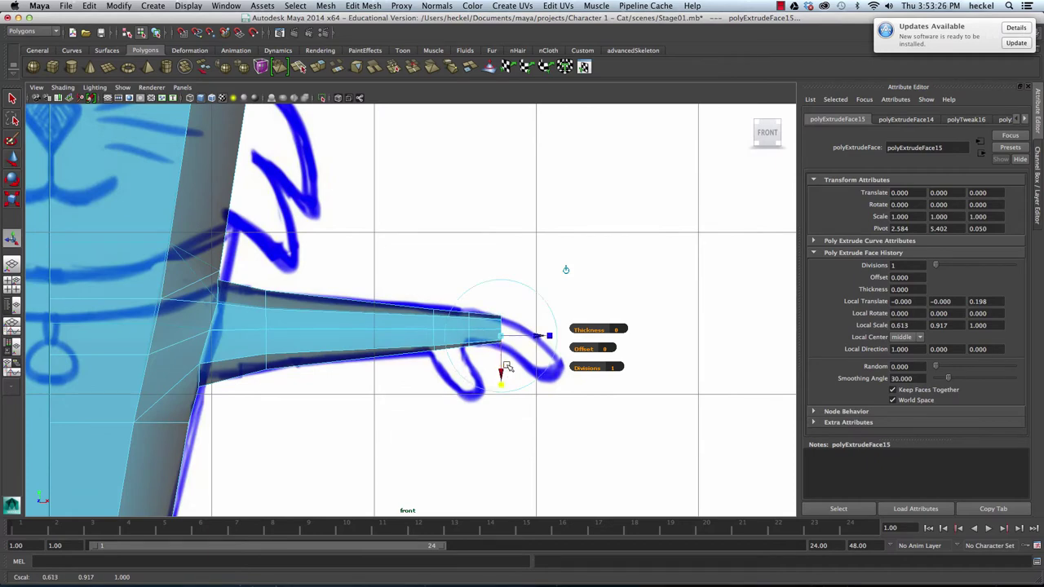
{"action": "right_click_drag", "start_coordinate": [563, 349], "coordinate": [652, 353], "text": "alt"}
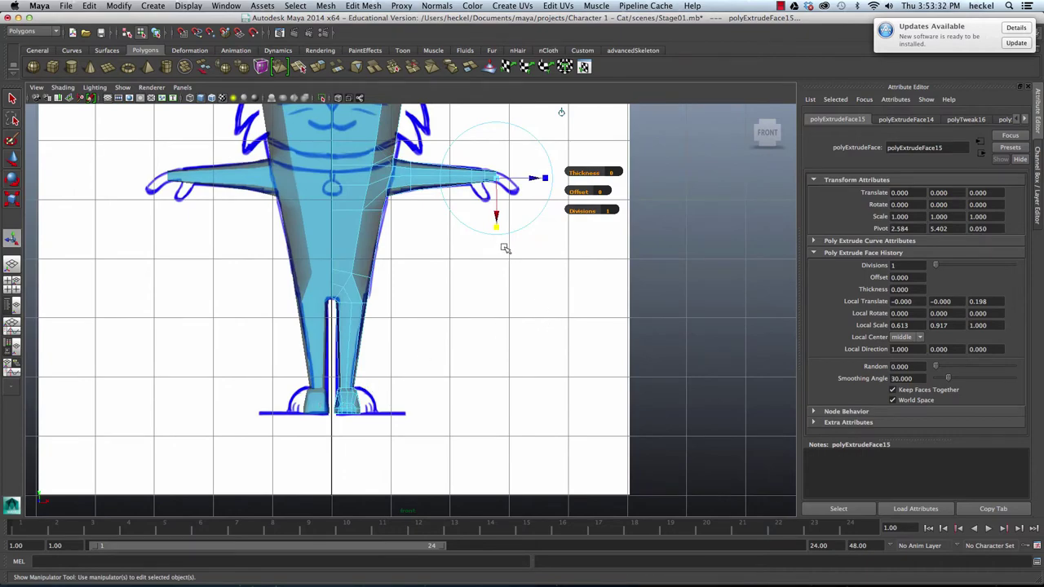
Step: In the perspective view, select the faces along both sides of the hand segments and extrude them outward by 0.059
{"action": "key", "text": "space"}
{"action": "key", "text": "space"}
{"action": "left_click_drag", "start_coordinate": [571, 218], "coordinate": [389, 233], "text": "alt"}
{"action": "right_click_drag", "start_coordinate": [390, 234], "coordinate": [411, 236], "text": "alt"}
{"action": "mouse_move", "coordinate": [411, 237]}
{"action": "left_mouse_down", "text": "alt"}
{"action": "mouse_move", "coordinate": [422, 236]}
{"action": "mouse_move", "coordinate": [391, 228]}
{"action": "mouse_move", "coordinate": [454, 233]}
{"action": "mouse_move", "coordinate": [421, 248]}
{"action": "left_mouse_up", "text": "alt"}
{"action": "right_click", "coordinate": [402, 253]}
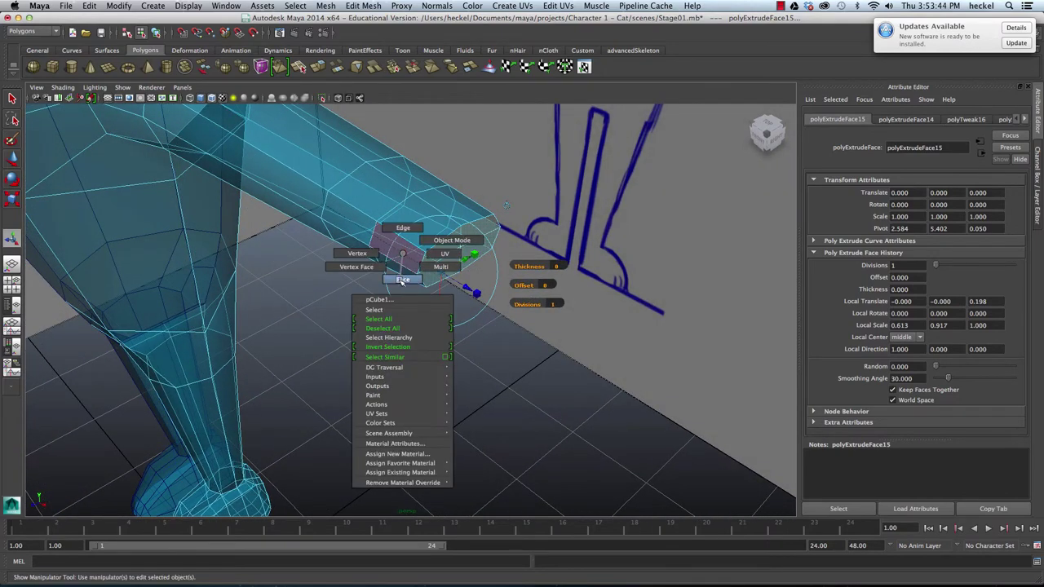
{"action": "left_click", "coordinate": [402, 280]}
{"action": "left_click", "coordinate": [372, 242]}
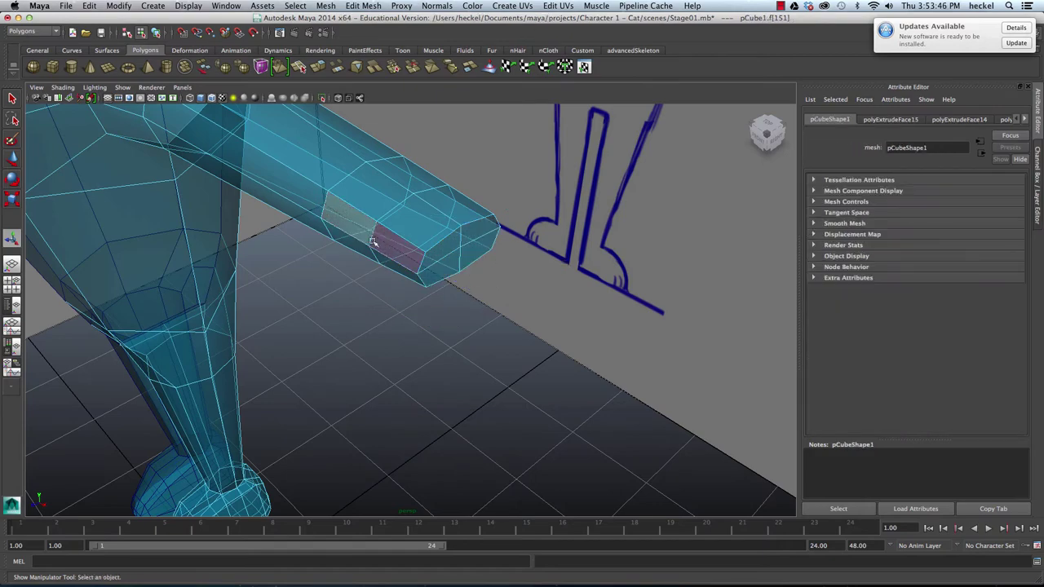
{"action": "left_click", "coordinate": [379, 264], "text": "shift"}
{"action": "left_click_drag", "start_coordinate": [491, 253], "coordinate": [402, 243], "text": "alt"}
{"action": "left_click_drag", "start_coordinate": [233, 175], "coordinate": [353, 177], "text": "alt"}
{"action": "left_click", "coordinate": [319, 68]}
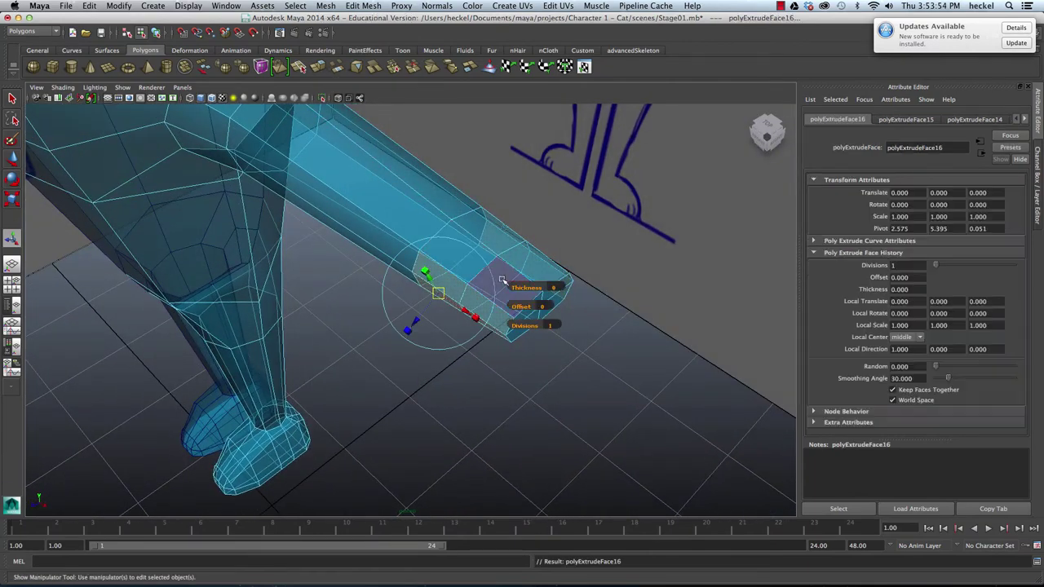
{"action": "left_click_drag", "start_coordinate": [504, 283], "coordinate": [482, 268], "text": "alt"}
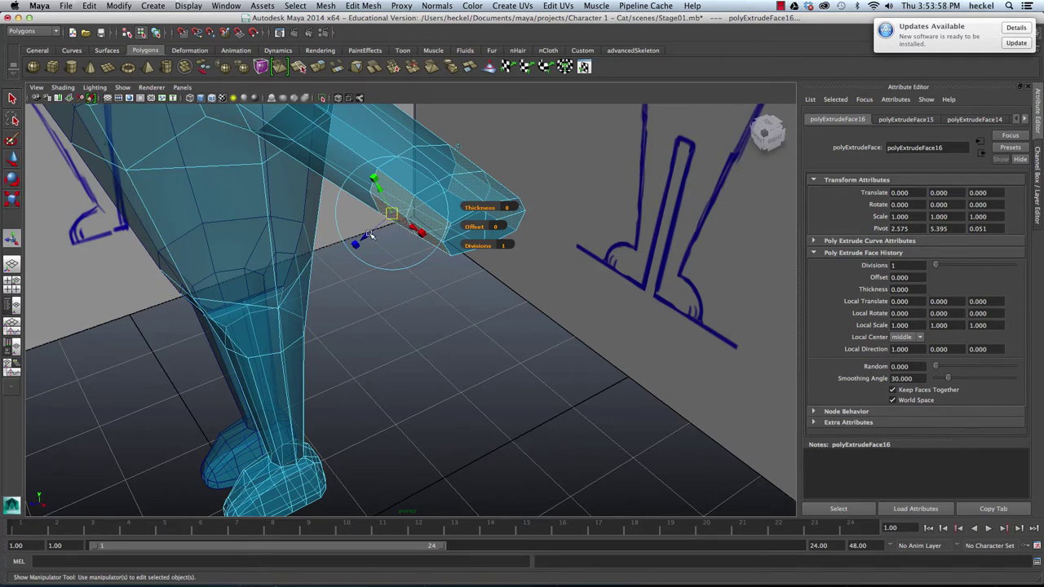
{"action": "left_click_drag", "start_coordinate": [369, 235], "coordinate": [353, 243]}
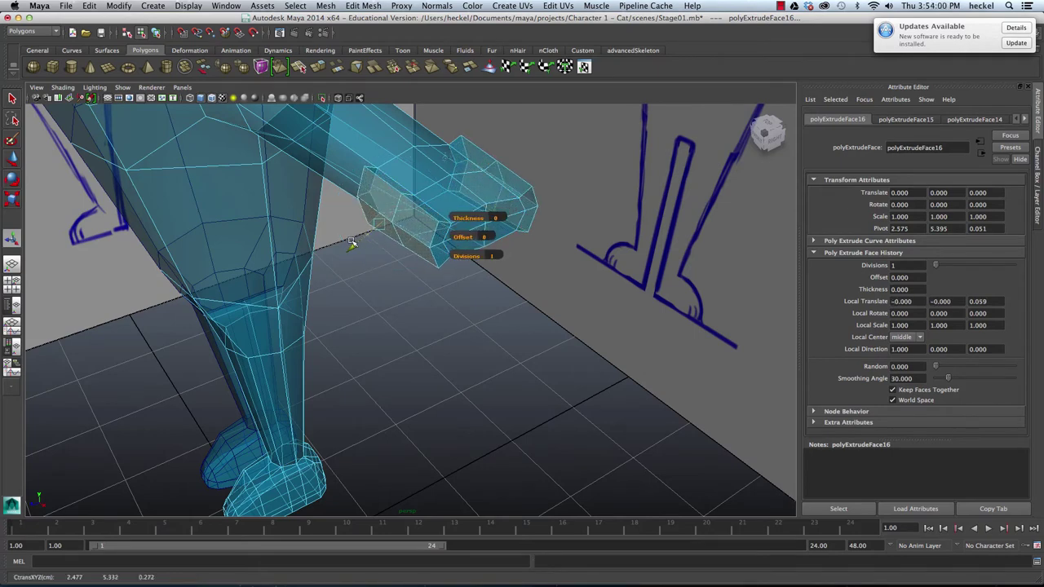
Step: Scale the extruded side faces of the hand vertically and shorten them along the arm to taper the hand's sides
{"action": "key", "text": "r"}
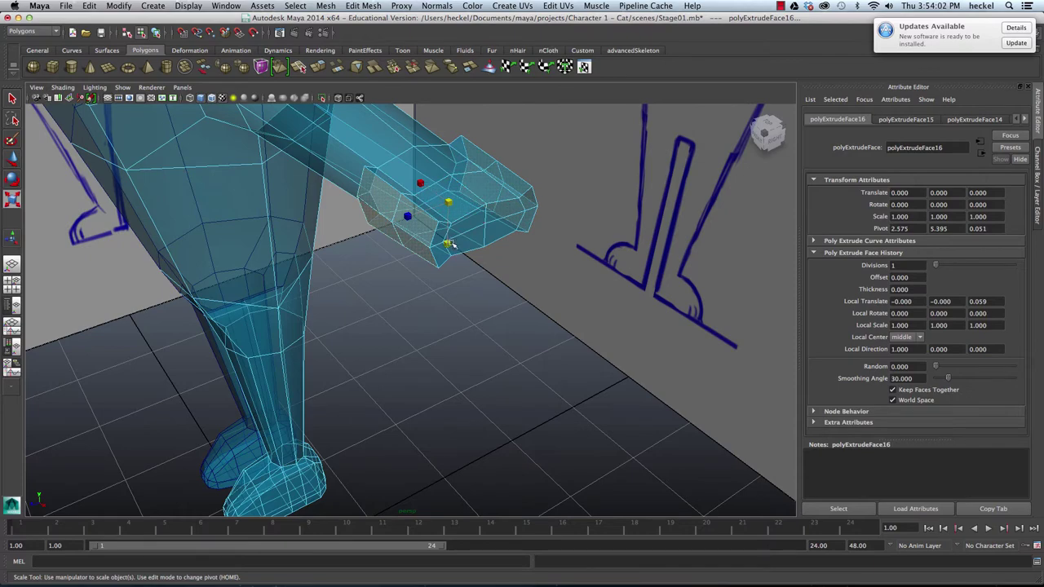
{"action": "left_click_drag", "start_coordinate": [448, 244], "coordinate": [480, 247]}
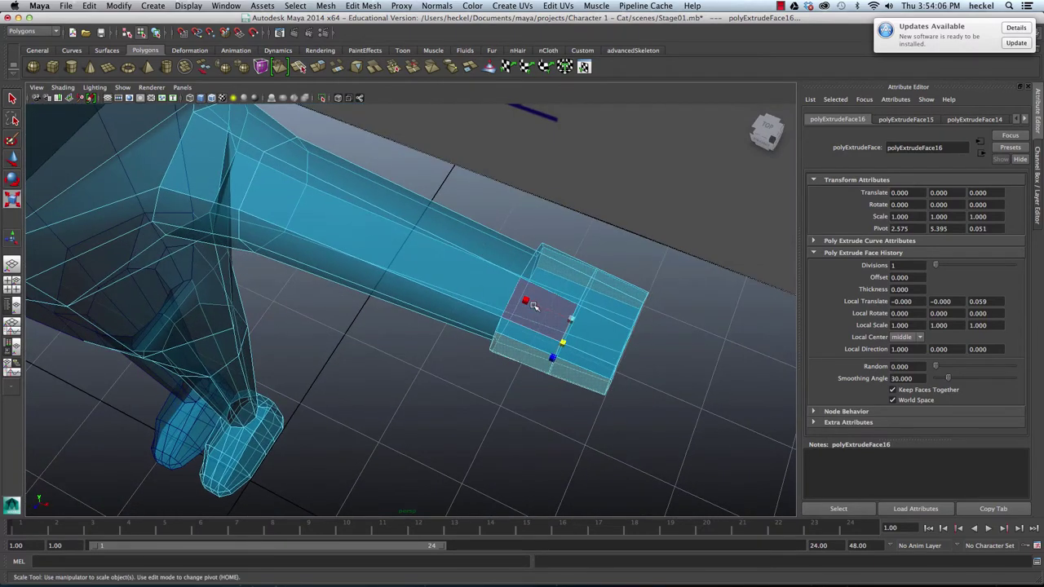
{"action": "left_click_drag", "start_coordinate": [526, 302], "coordinate": [538, 305]}
Step: Scale the hand's side faces slightly farther apart in depth to widen the hand
{"action": "key", "text": "w"}
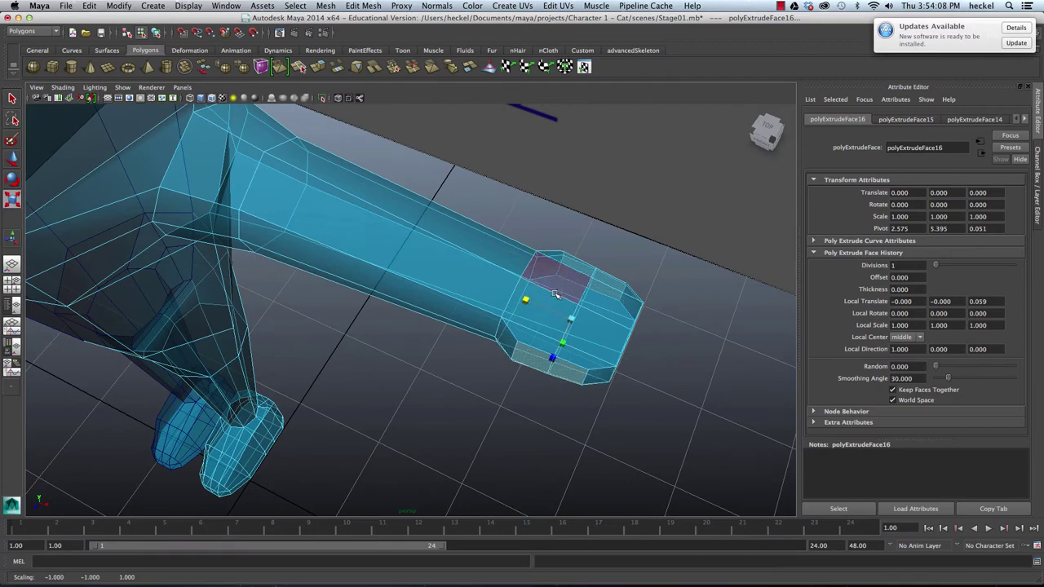
{"action": "left_click_drag", "start_coordinate": [610, 337], "coordinate": [544, 305]}
{"action": "middle_click_drag", "start_coordinate": [419, 138], "coordinate": [504, 276], "text": "alt"}
{"action": "right_click_drag", "start_coordinate": [393, 245], "coordinate": [490, 252], "text": "alt"}
{"action": "left_click", "coordinate": [392, 295]}
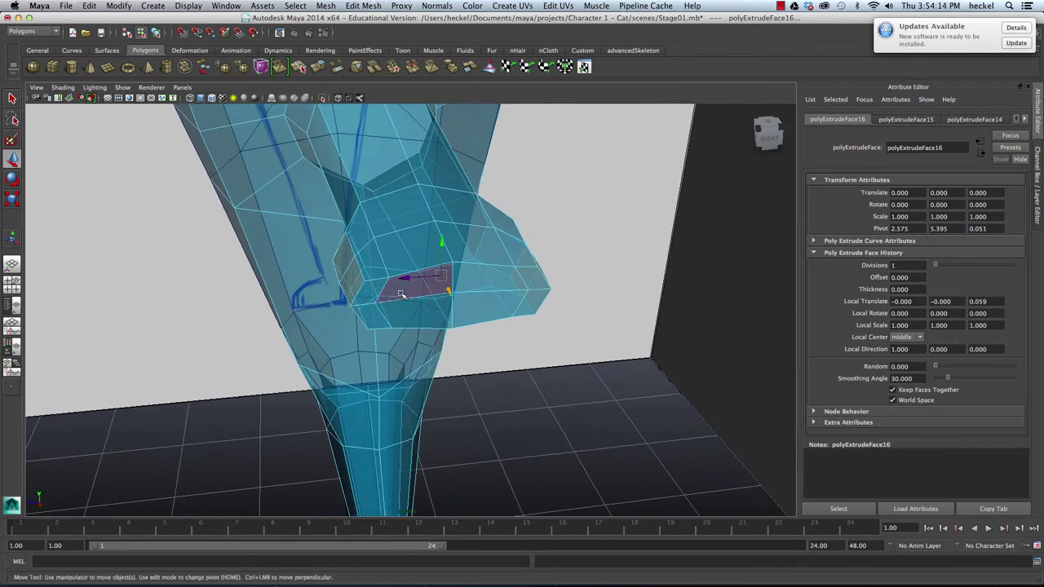
{"action": "key", "text": "r"}
{"action": "left_click_drag", "start_coordinate": [394, 281], "coordinate": [389, 285]}
Step: Select the inner edges at the end of the hand and scale them closer together in depth
{"action": "right_click_drag", "start_coordinate": [380, 294], "coordinate": [353, 296]}
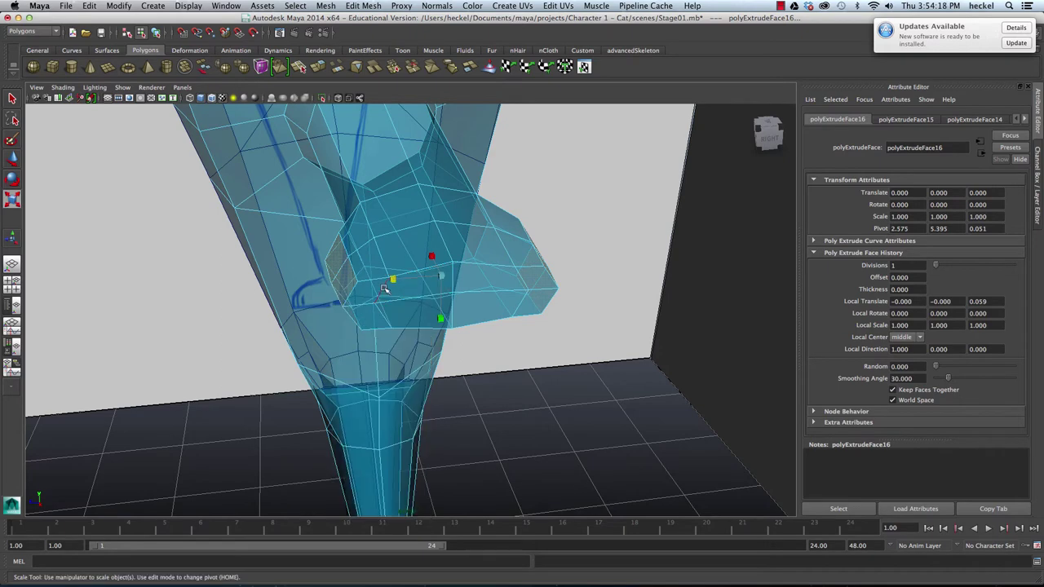
{"action": "left_click", "coordinate": [384, 311]}
{"action": "left_click", "coordinate": [407, 309]}
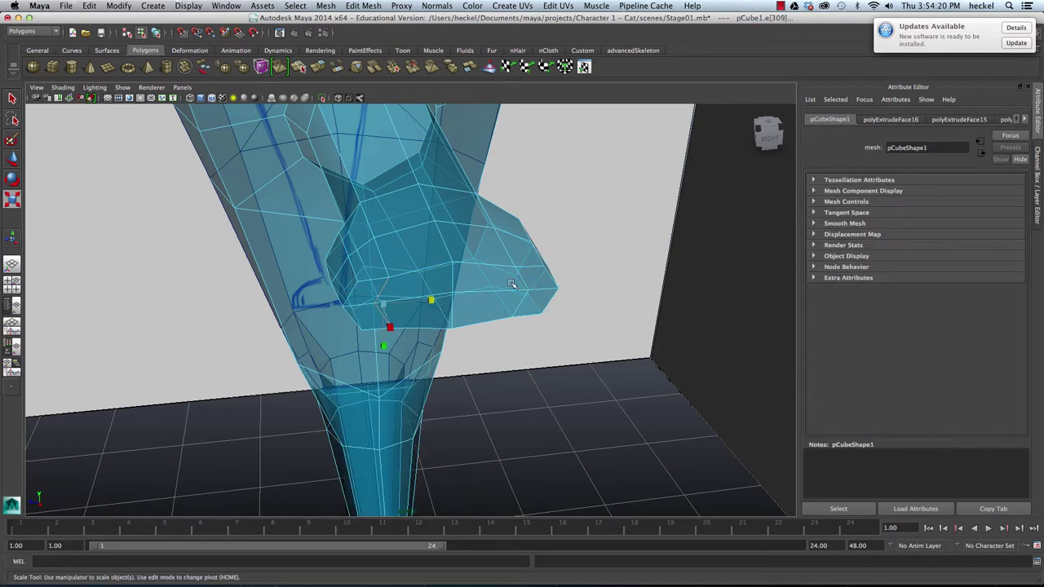
{"action": "key", "text": "Delete"}
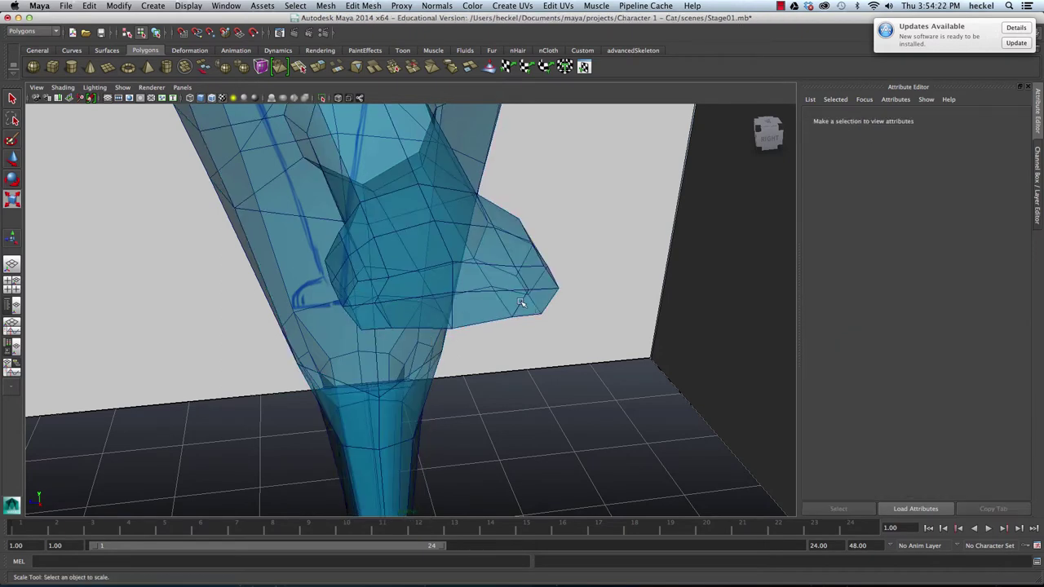
{"action": "left_click", "coordinate": [522, 303]}
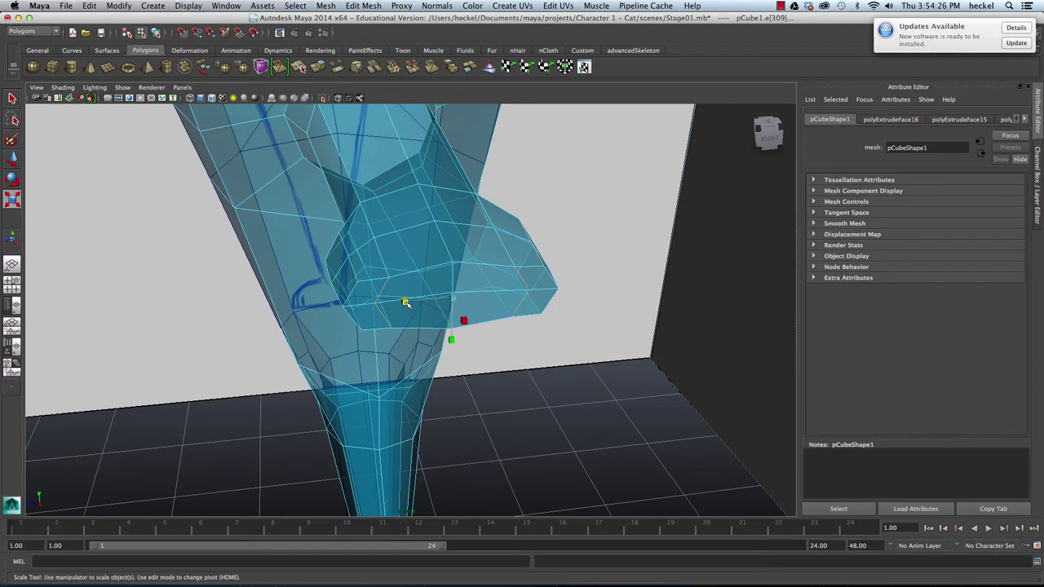
{"action": "left_click_drag", "start_coordinate": [405, 302], "coordinate": [420, 302]}
Step: Select the two middle-row vertices on the hand's end and scale them closer together in depth
{"action": "mouse_move", "coordinate": [420, 303]}
{"action": "left_mouse_down", "text": "alt"}
{"action": "mouse_move", "coordinate": [425, 285]}
{"action": "mouse_move", "coordinate": [413, 282]}
{"action": "mouse_move", "coordinate": [421, 291]}
{"action": "left_mouse_up", "text": "alt"}
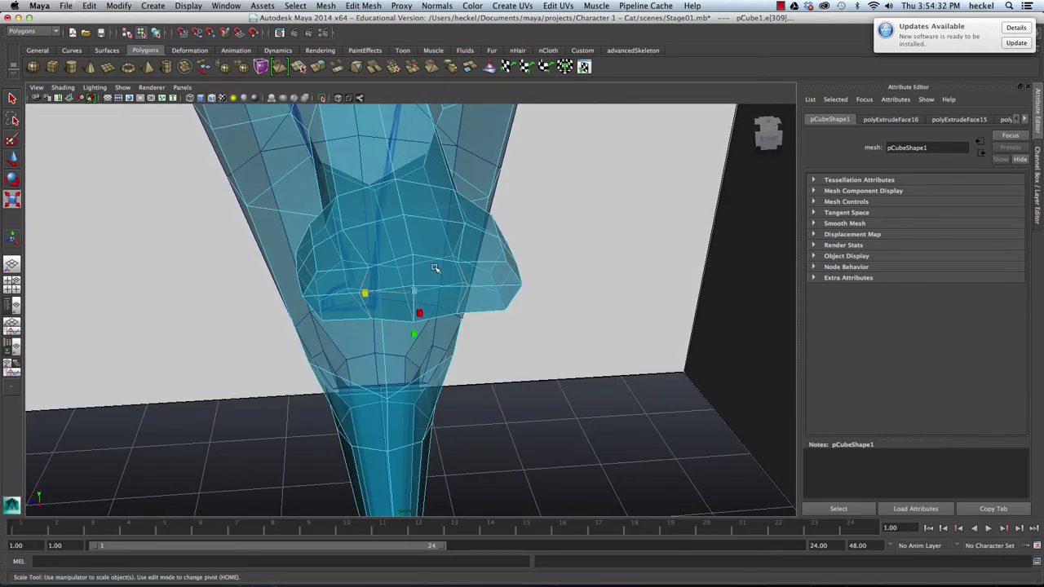
{"action": "right_click", "coordinate": [361, 289]}
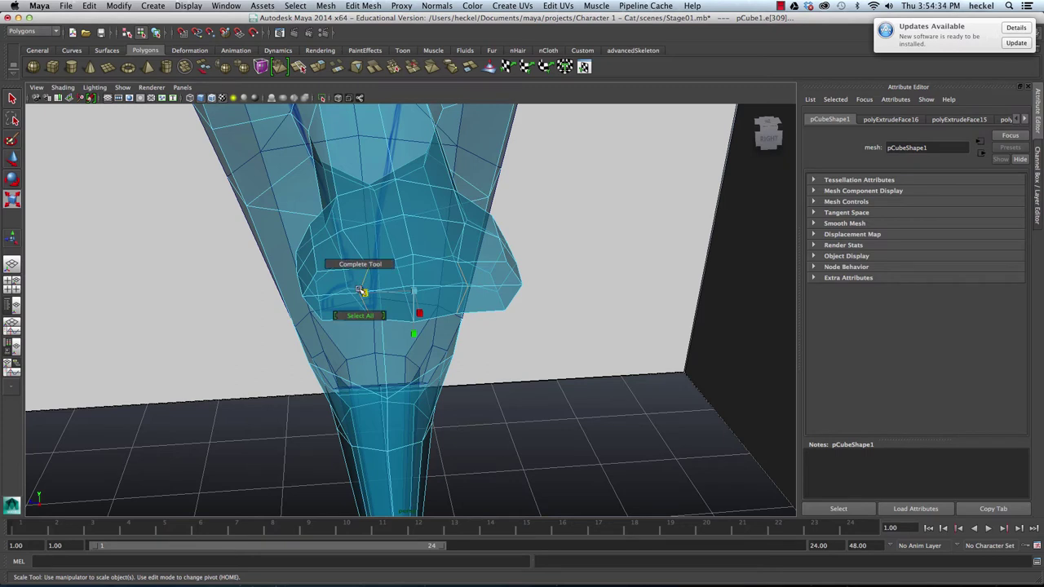
{"action": "right_click_drag", "start_coordinate": [333, 279], "coordinate": [319, 285]}
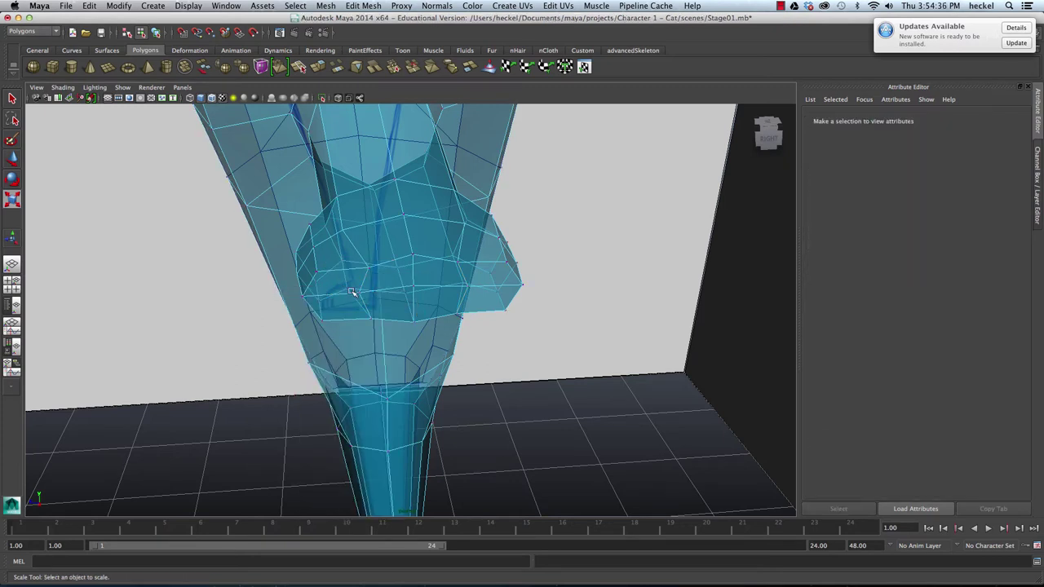
{"action": "left_click", "coordinate": [361, 294]}
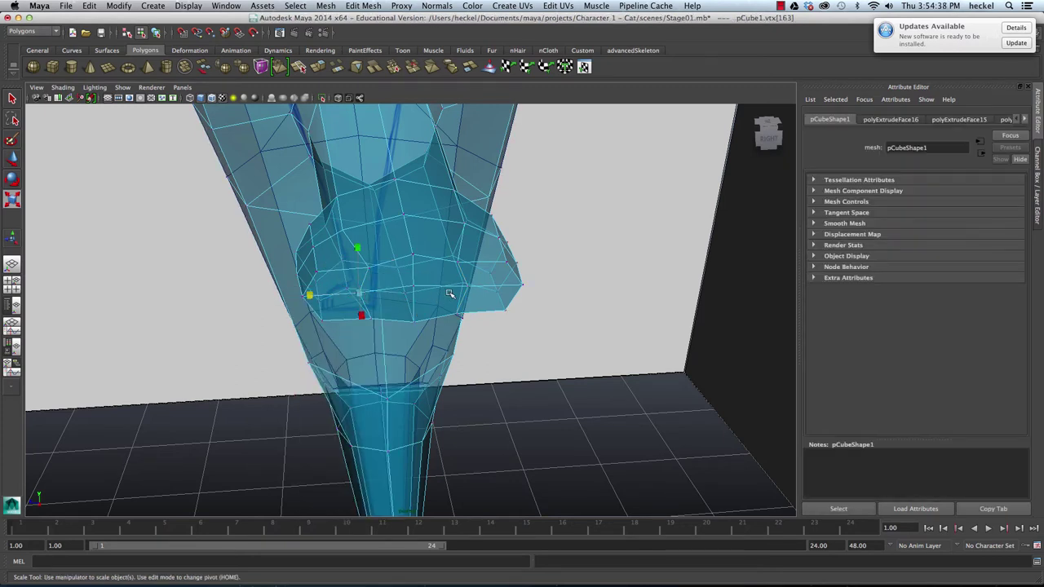
{"action": "left_click", "coordinate": [468, 290], "text": "shift"}
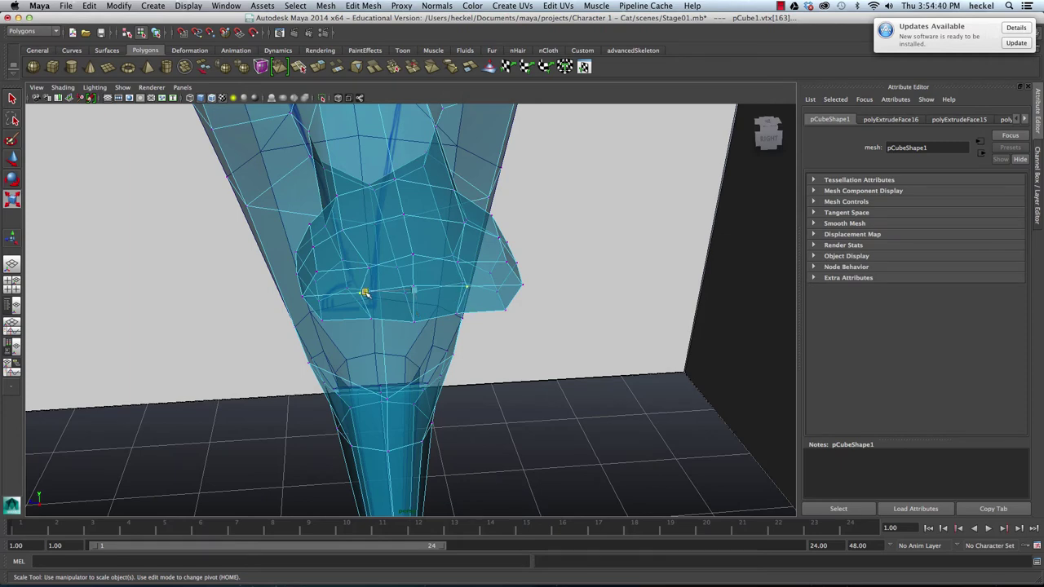
{"action": "left_click_drag", "start_coordinate": [365, 293], "coordinate": [383, 279]}
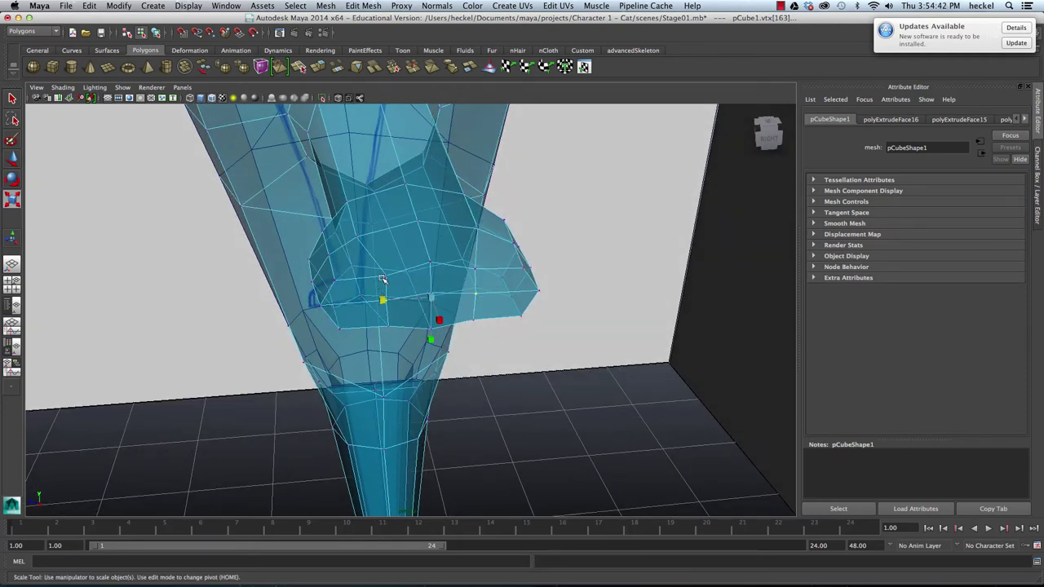
Step: Scale each of the two inner vertex columns on the hand's end vertically to round its profile
{"action": "left_click", "coordinate": [388, 325]}
{"action": "left_click_drag", "start_coordinate": [388, 343], "coordinate": [387, 351]}
{"action": "left_click_drag", "start_coordinate": [430, 300], "coordinate": [427, 263], "text": "alt"}
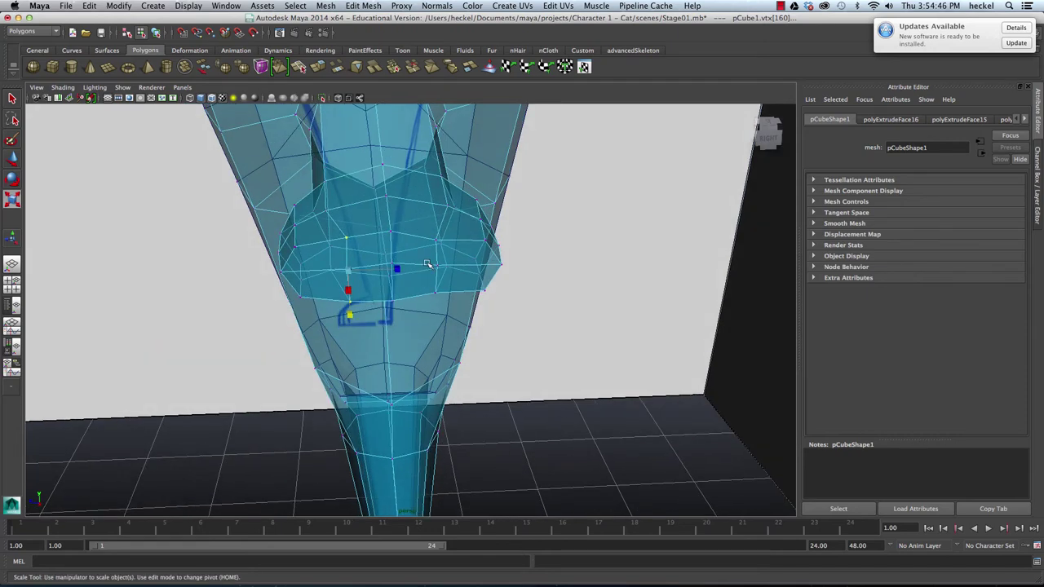
{"action": "left_click", "coordinate": [437, 243]}
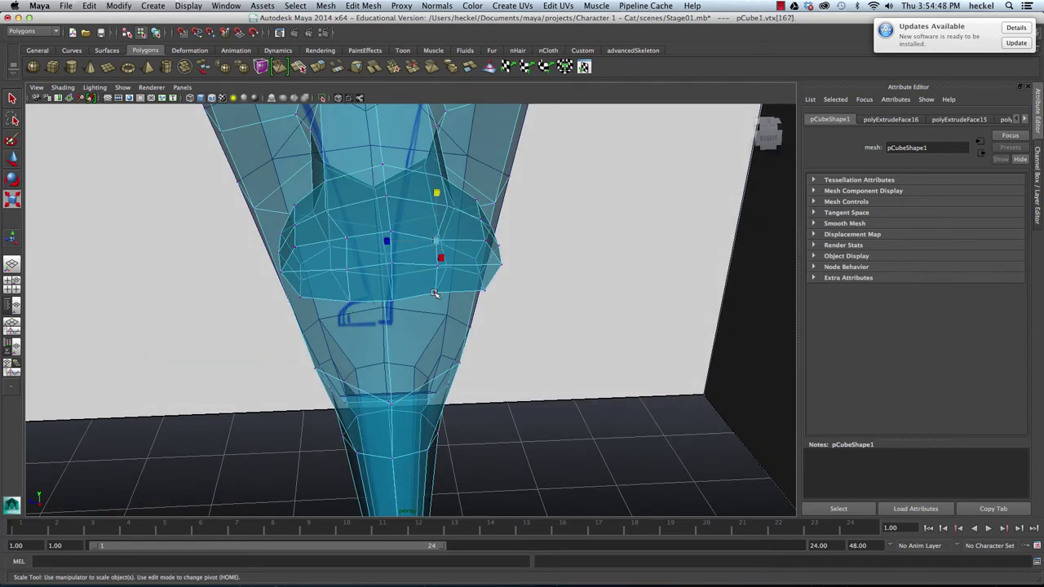
{"action": "left_click", "coordinate": [439, 256]}
{"action": "left_click_drag", "start_coordinate": [436, 308], "coordinate": [534, 314]}
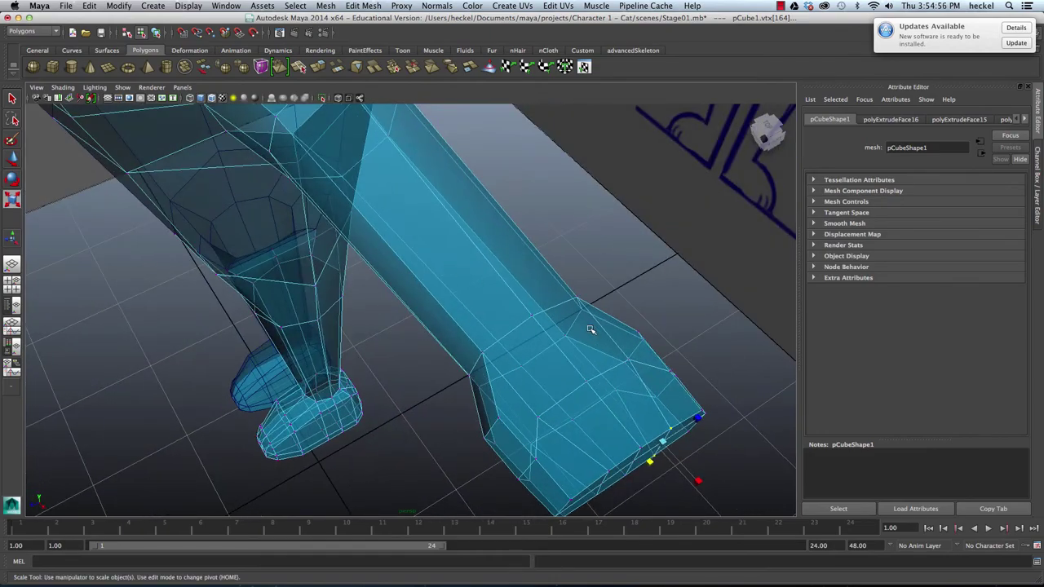
Step: Select both inner vertex columns on the hand's end and scale them apart to about 1.09 in depth
{"action": "scroll", "coordinate": [608, 369], "scroll_direction": "up", "scroll_amount": 3}
{"action": "left_click_drag", "start_coordinate": [601, 367], "coordinate": [542, 291], "text": "alt"}
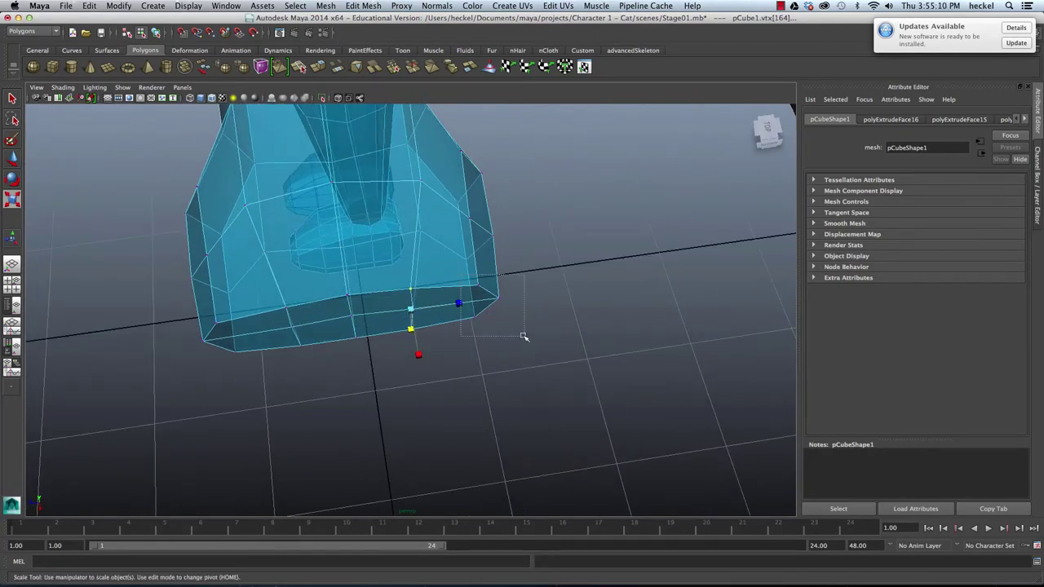
{"action": "left_click_drag", "start_coordinate": [524, 336], "coordinate": [523, 336]}
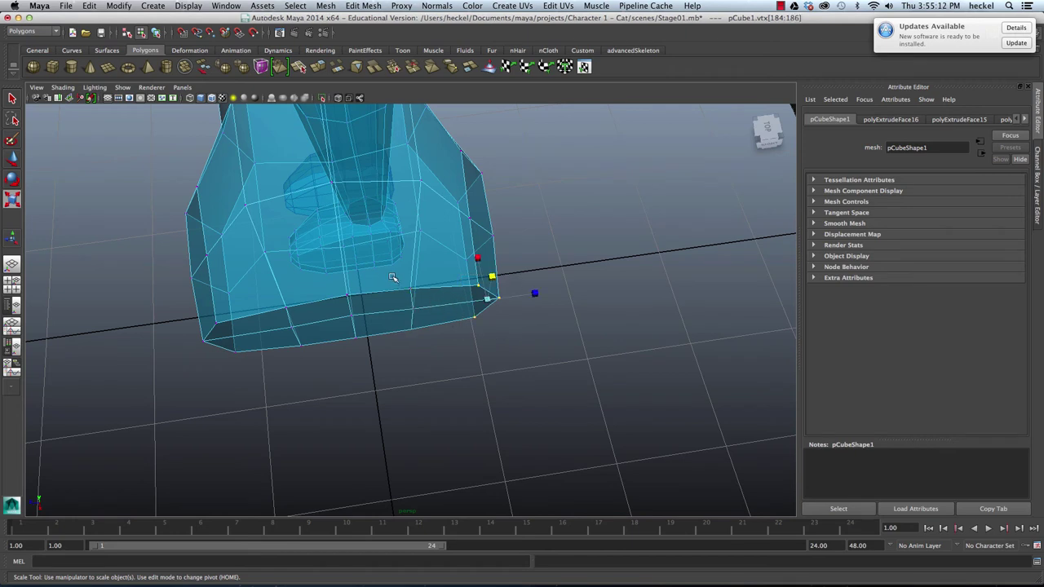
{"action": "left_click_drag", "start_coordinate": [393, 279], "coordinate": [446, 350]}
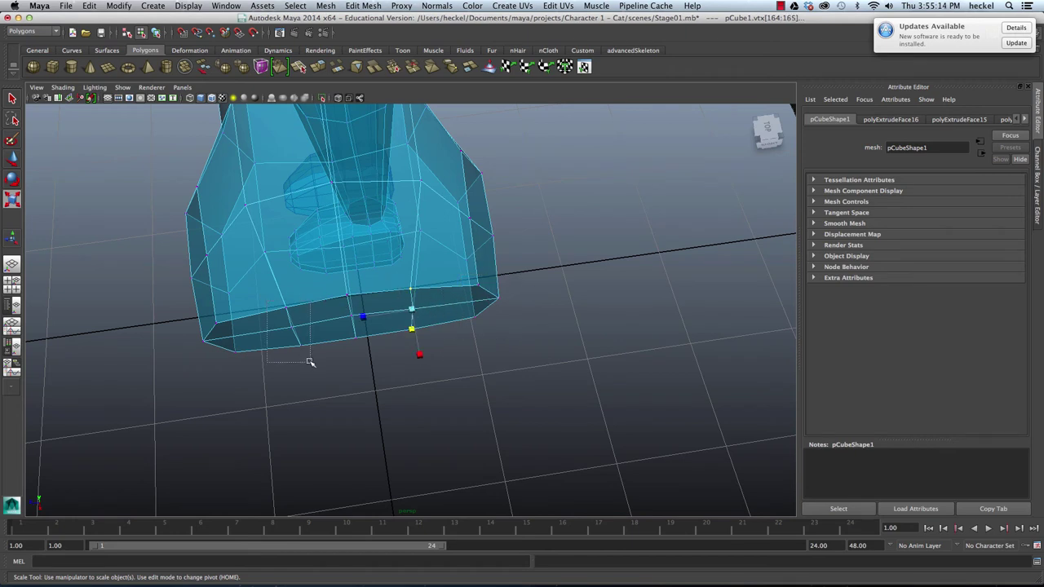
{"action": "left_click_drag", "start_coordinate": [310, 361], "coordinate": [310, 362], "text": "shift"}
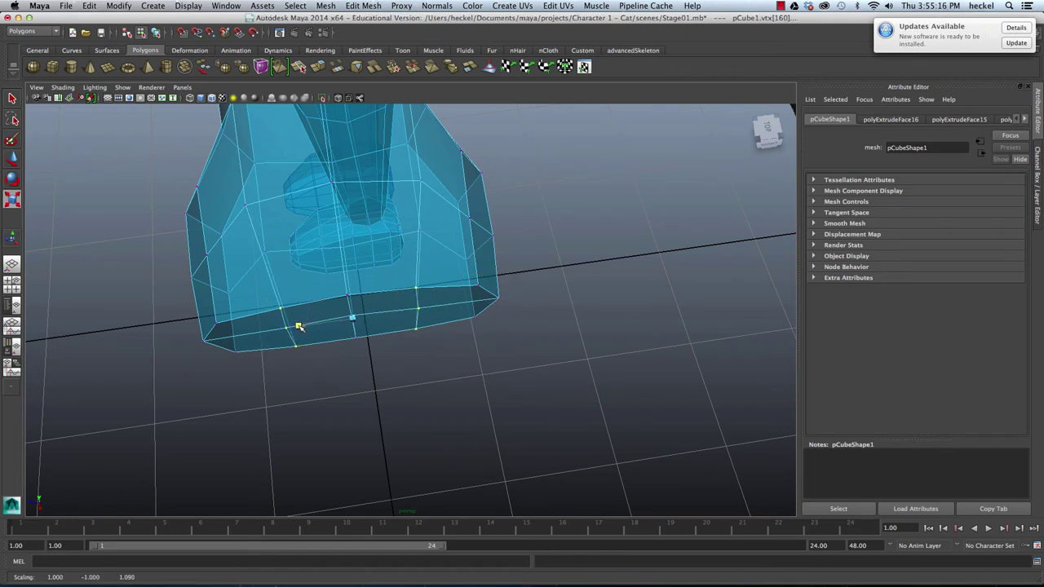
Step: Move the inner vertices across the middle of the hand outward along the arm, and return to the four-view layout
{"action": "mouse_move", "coordinate": [472, 314]}
{"action": "left_mouse_down", "text": "alt"}
{"action": "mouse_move", "coordinate": [468, 288]}
{"action": "mouse_move", "coordinate": [531, 268]}
{"action": "mouse_move", "coordinate": [419, 272]}
{"action": "mouse_move", "coordinate": [453, 265]}
{"action": "mouse_move", "coordinate": [441, 310]}
{"action": "mouse_move", "coordinate": [431, 299]}
{"action": "mouse_move", "coordinate": [456, 284]}
{"action": "mouse_move", "coordinate": [451, 309]}
{"action": "mouse_move", "coordinate": [457, 302]}
{"action": "mouse_move", "coordinate": [384, 285]}
{"action": "mouse_move", "coordinate": [400, 296]}
{"action": "mouse_move", "coordinate": [372, 276]}
{"action": "left_mouse_up", "text": "alt"}
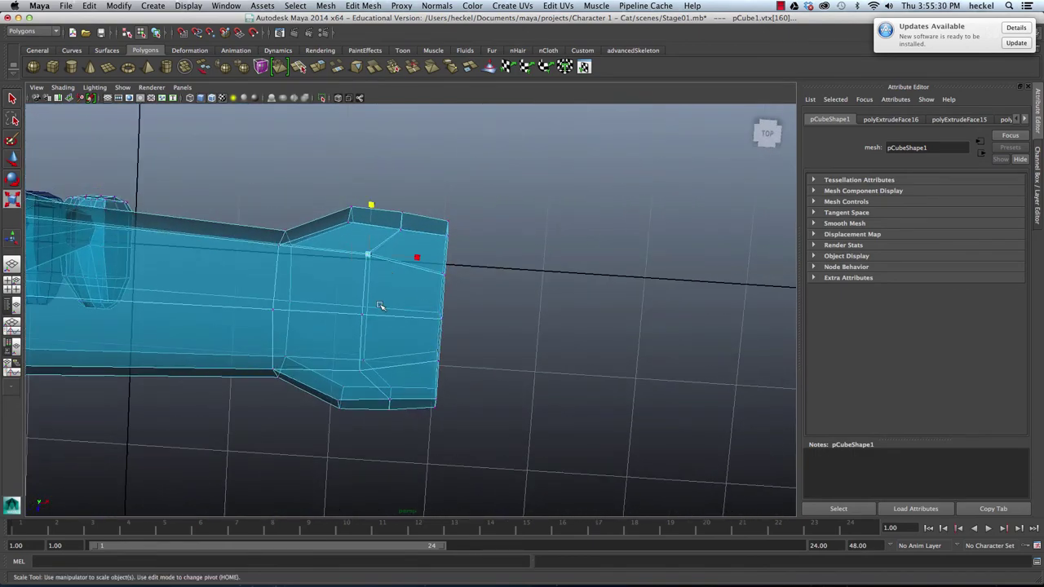
{"action": "key", "text": "w"}
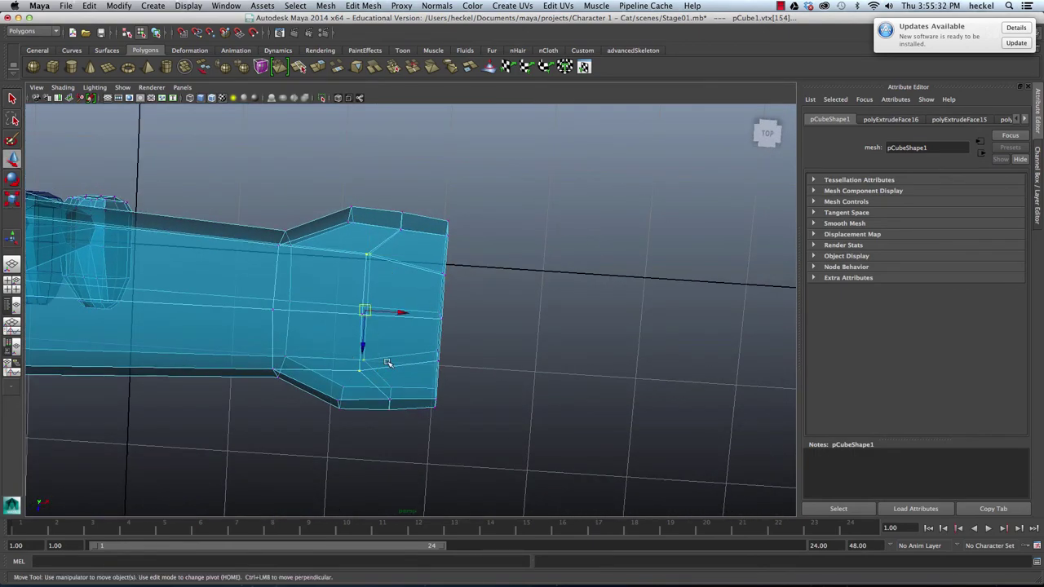
{"action": "left_click_drag", "start_coordinate": [402, 314], "coordinate": [407, 314]}
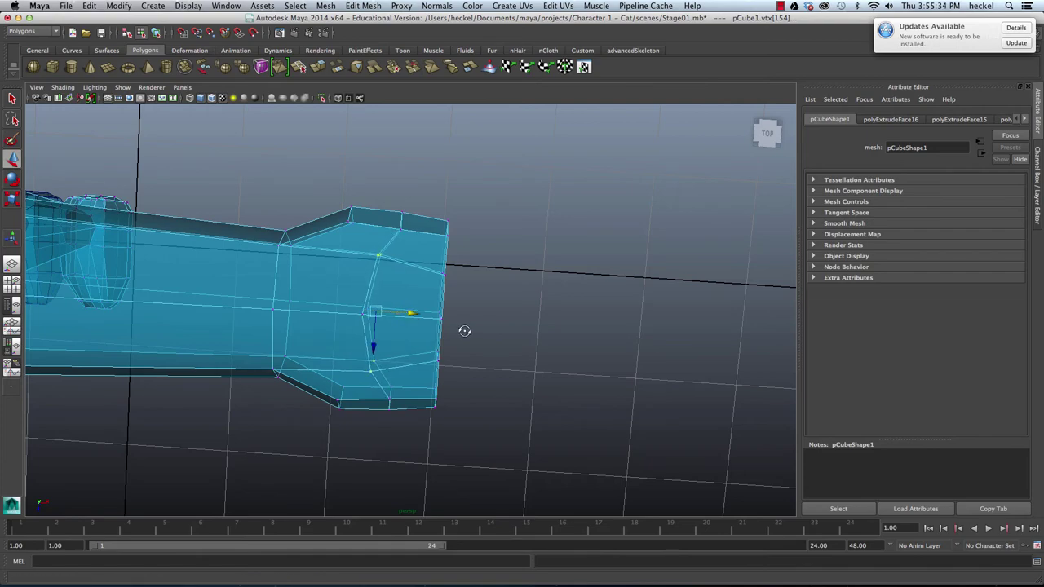
{"action": "left_click_drag", "start_coordinate": [464, 332], "coordinate": [462, 287], "text": "alt"}
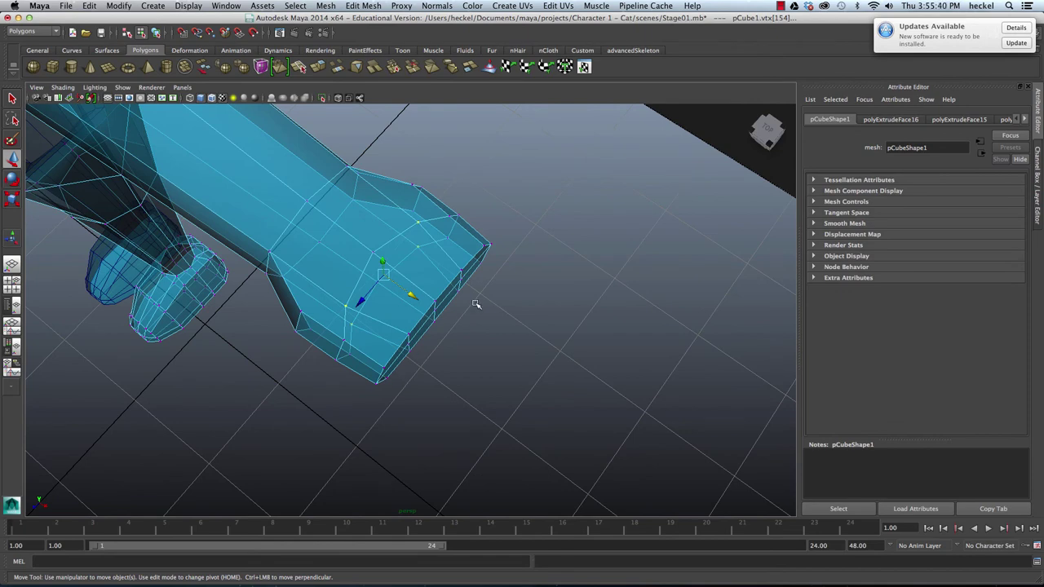
{"action": "left_click_drag", "start_coordinate": [485, 332], "coordinate": [469, 315], "text": "alt"}
{"action": "key", "text": "space"}
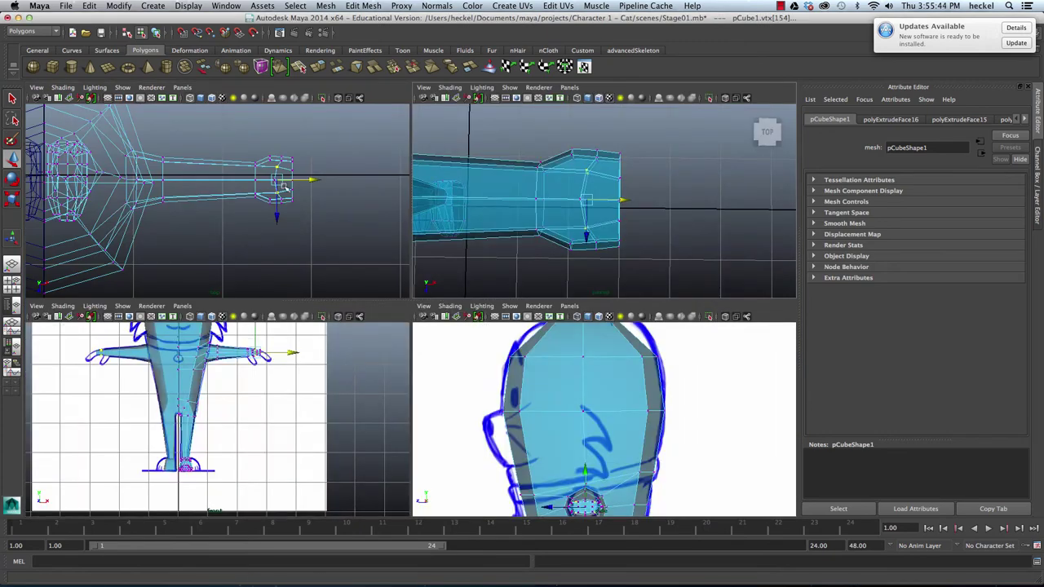
Step: In the top view, move the middle vertices on the hand's outer end outward along the arm to round the tip, and clear the selection
{"action": "key", "text": "space"}
{"action": "scroll", "coordinate": [411, 209], "scroll_direction": "up", "scroll_amount": 3}
{"action": "middle_click_drag", "start_coordinate": [474, 208], "coordinate": [280, 220], "text": "alt"}
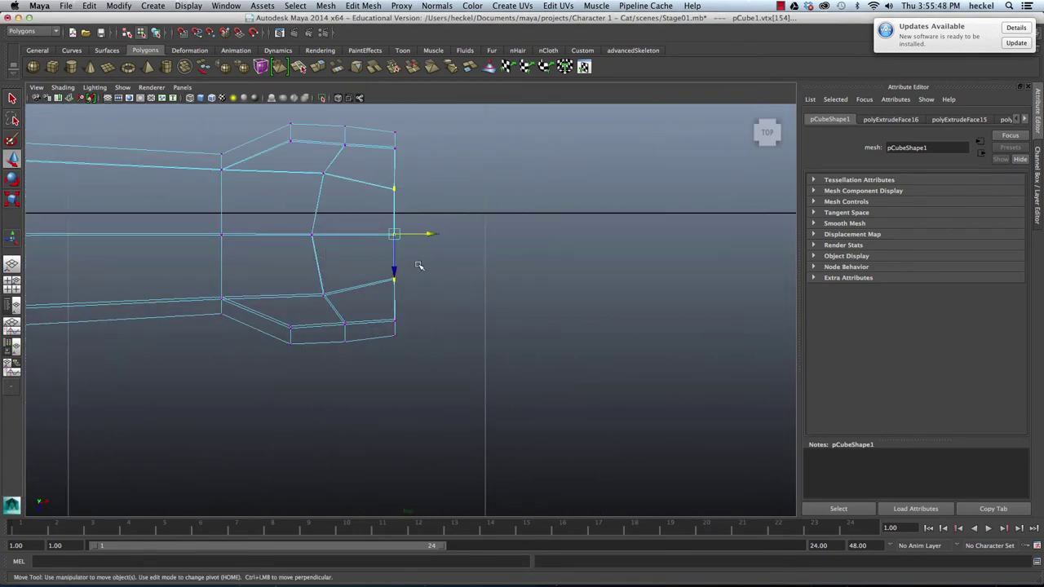
{"action": "mouse_move", "coordinate": [427, 234]}
{"action": "left_mouse_down"}
{"action": "mouse_move", "coordinate": [439, 234]}
{"action": "mouse_move", "coordinate": [431, 240]}
{"action": "left_mouse_up"}
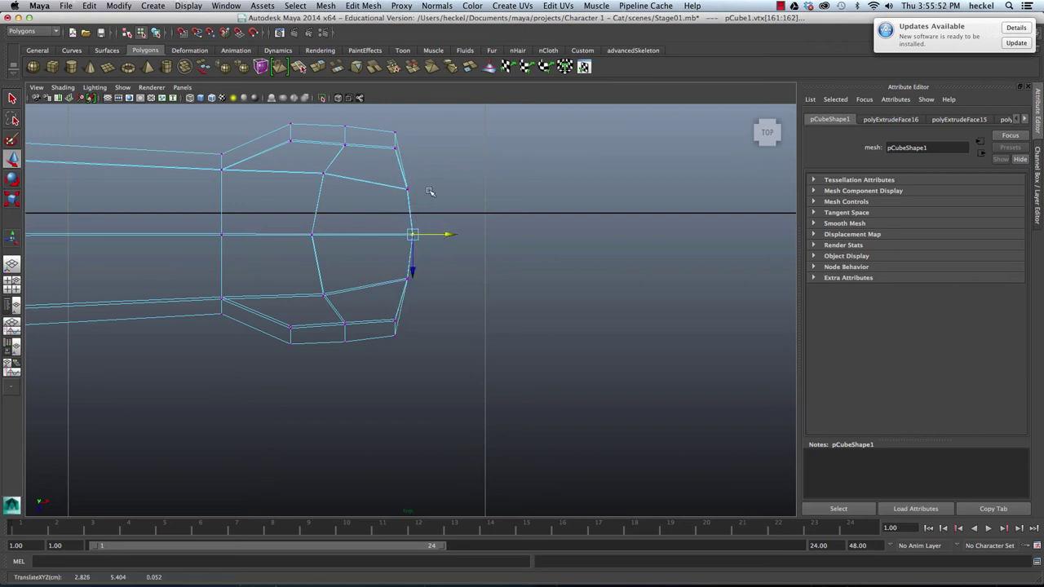
{"action": "left_click", "coordinate": [482, 263]}
{"action": "key", "text": "space"}
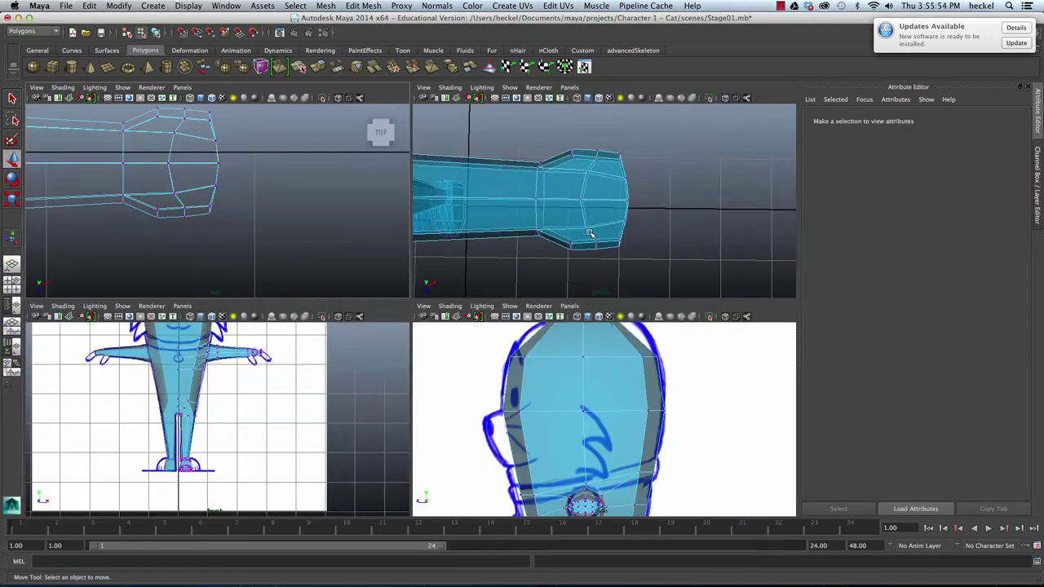
Step: Examine the whole cat body with both arms and legs in the perspective view alongside the reference drawings
{"action": "key", "text": "space"}
{"action": "left_click_drag", "start_coordinate": [577, 247], "coordinate": [513, 226], "text": "alt"}
{"action": "right_click_drag", "start_coordinate": [513, 226], "coordinate": [351, 233], "text": "alt"}
{"action": "middle_click_drag", "start_coordinate": [397, 233], "coordinate": [406, 256], "text": "alt"}
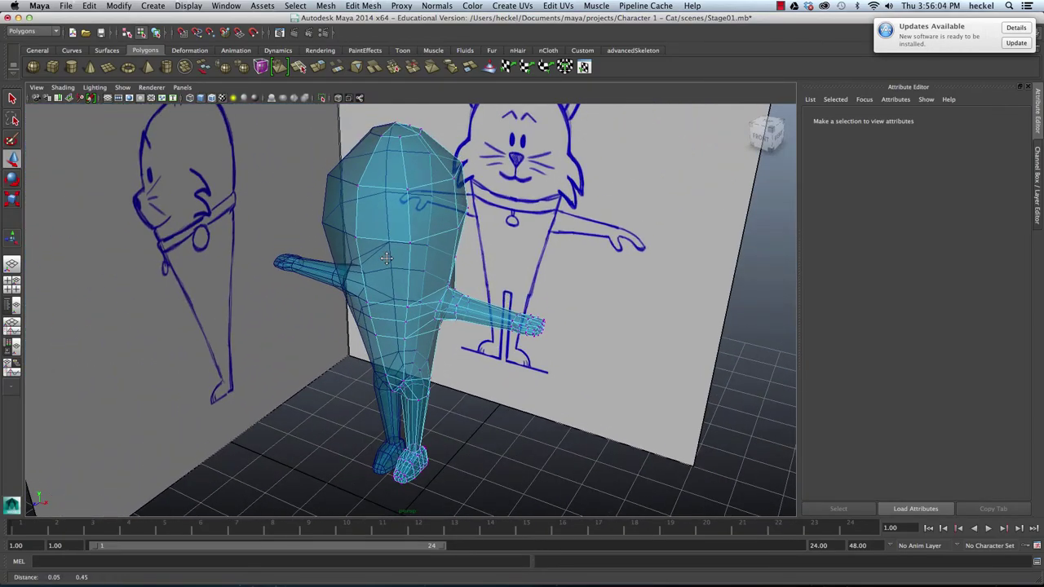
{"action": "right_click_drag", "start_coordinate": [407, 257], "coordinate": [400, 256], "text": "alt"}
{"action": "middle_click_drag", "start_coordinate": [400, 256], "coordinate": [403, 260], "text": "alt"}
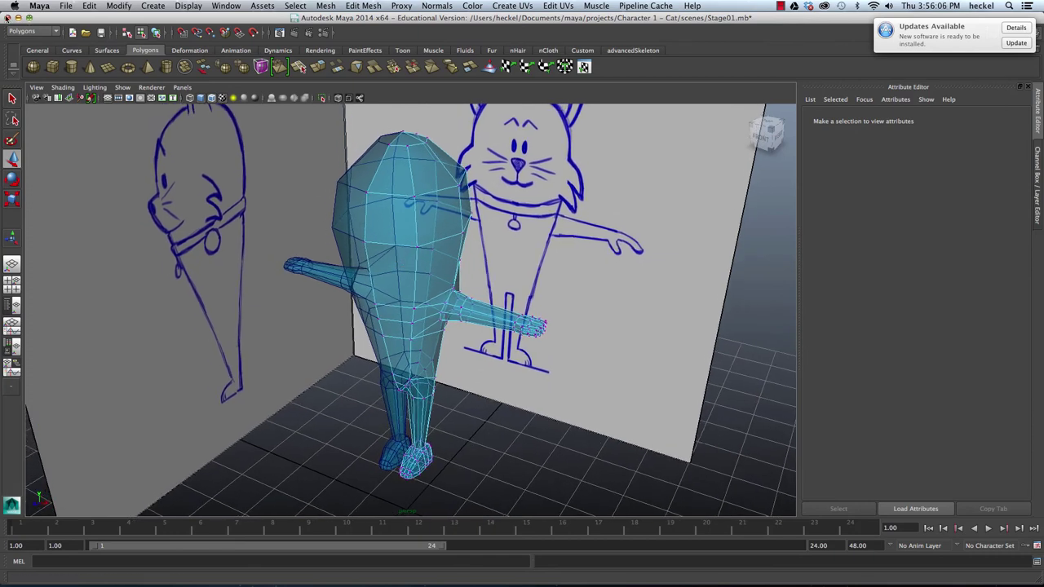
Step: Save the scene under the new name Stage02.mb in the project's scenes folder
{"action": "left_click", "coordinate": [67, 7]}
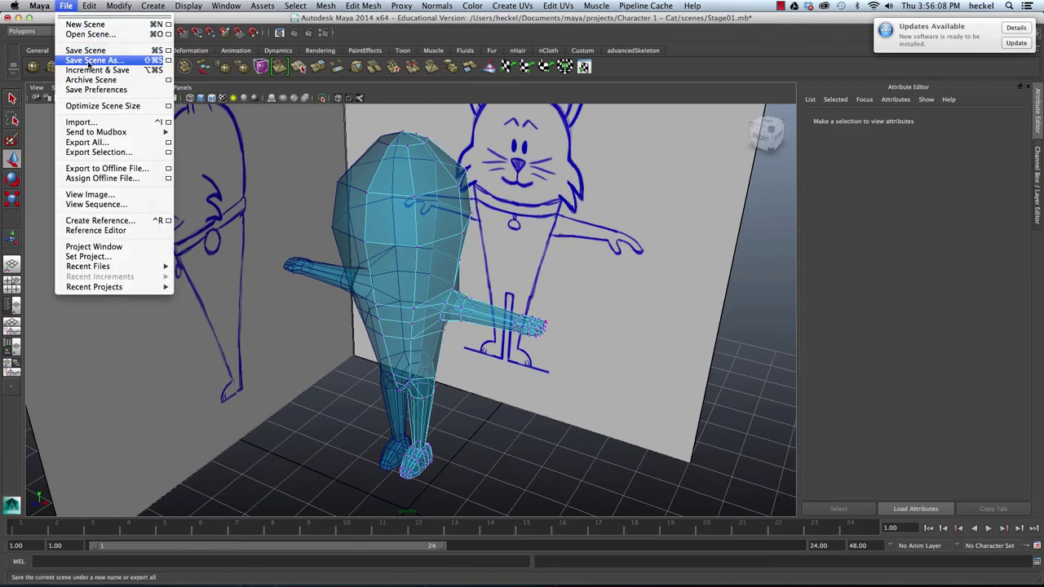
{"action": "left_click", "coordinate": [92, 62]}
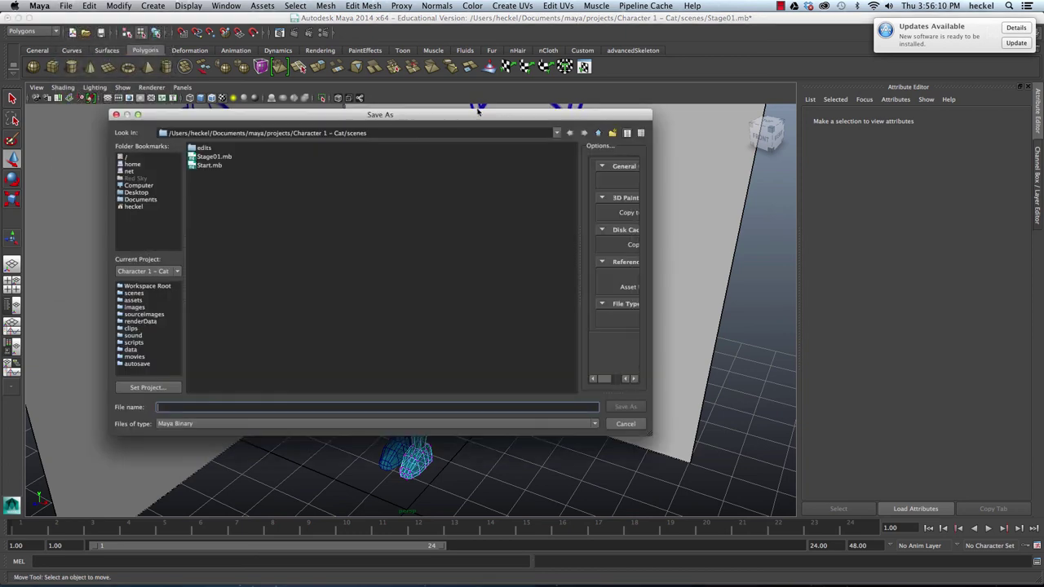
{"action": "left_click", "coordinate": [214, 156]}
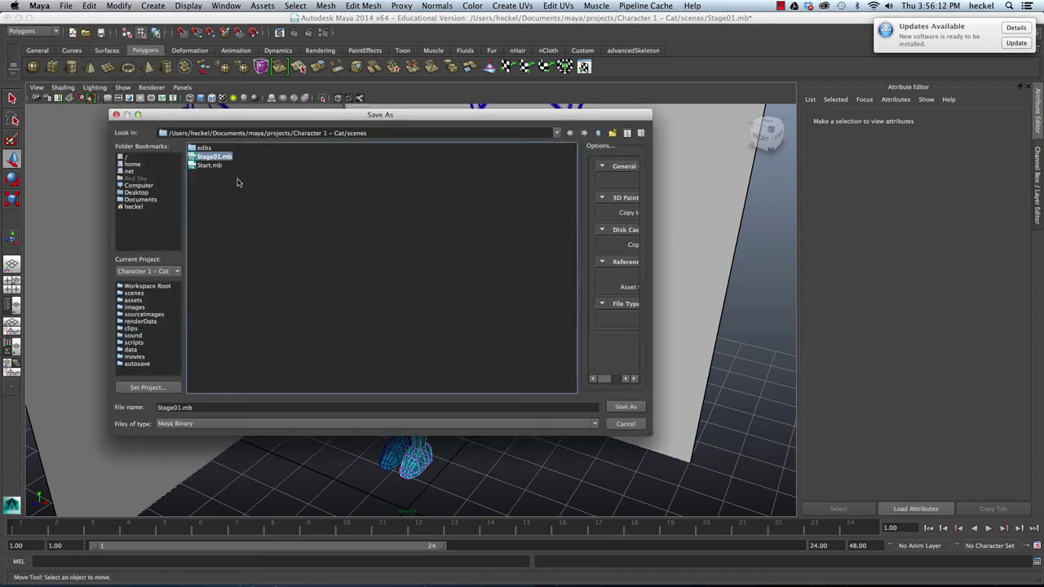
{"action": "left_click", "coordinate": [243, 401]}
{"action": "key", "text": "Left"}
{"action": "key", "text": "Left"}
{"action": "key", "text": "Left"}
{"action": "key", "text": "BackSpace"}
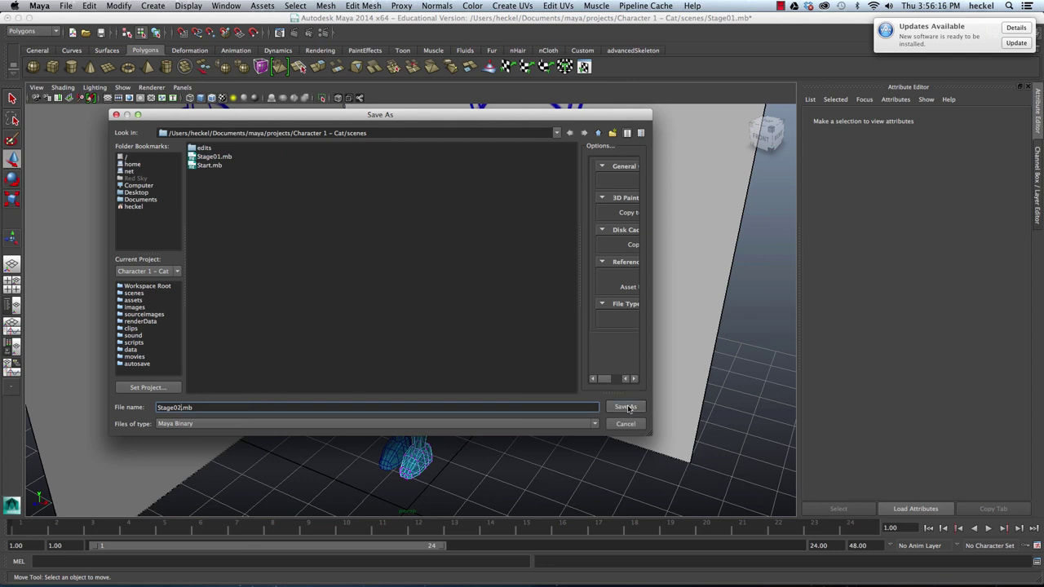
{"action": "left_click", "coordinate": [626, 406]}
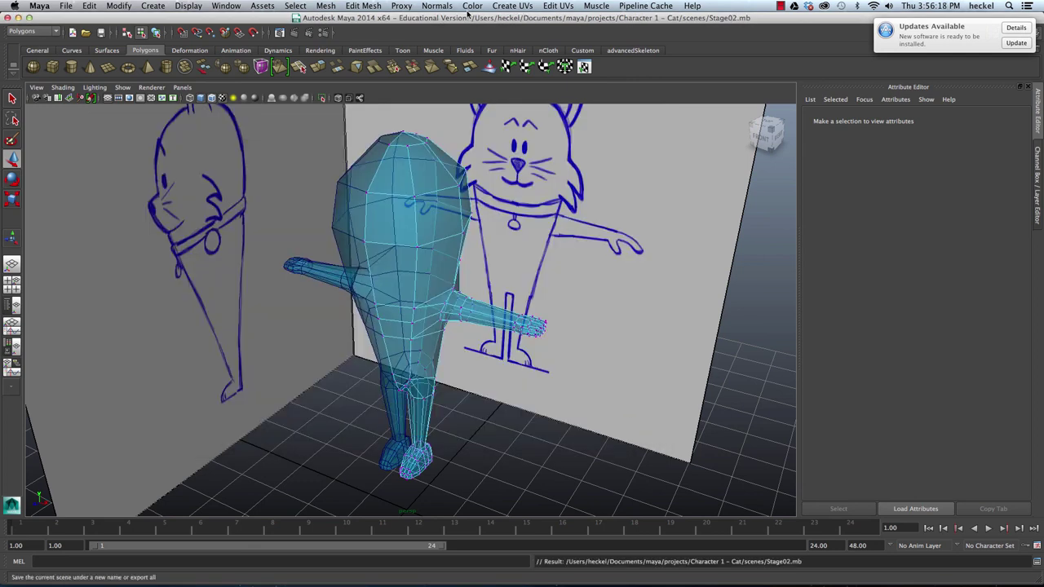